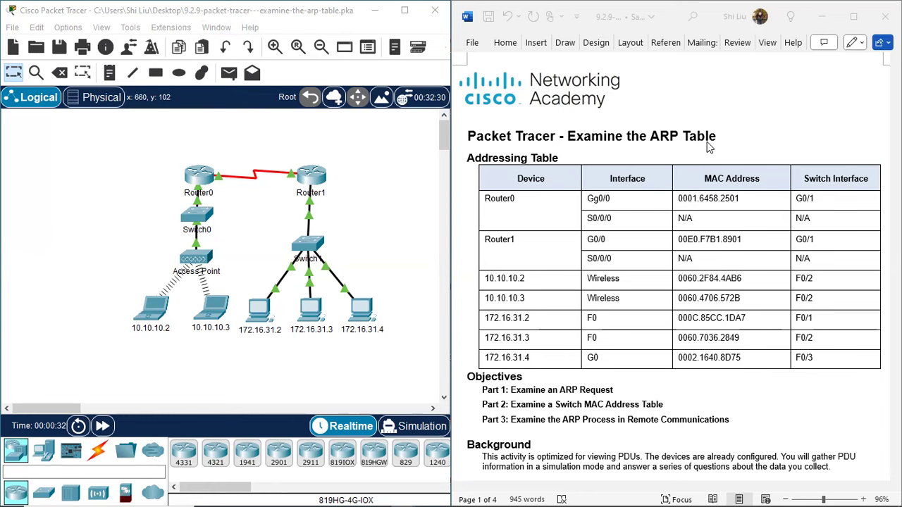
Read the addressing table and Part 1 Step 1 instructions, and locate PCs 172.16.31.2 and 172.16.31.3 in the topology.
scroll(613, 201, down, 3)
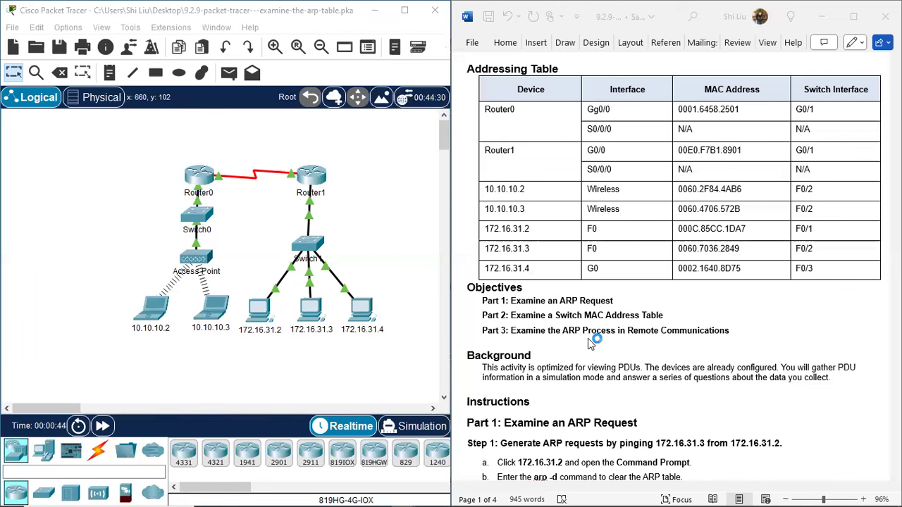
scroll(744, 333, down, 5)
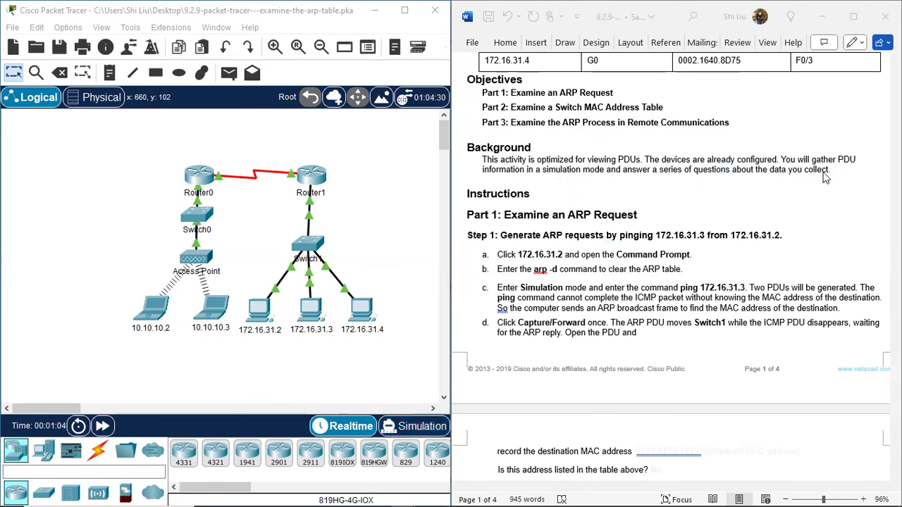
scroll(831, 173, down, 3)
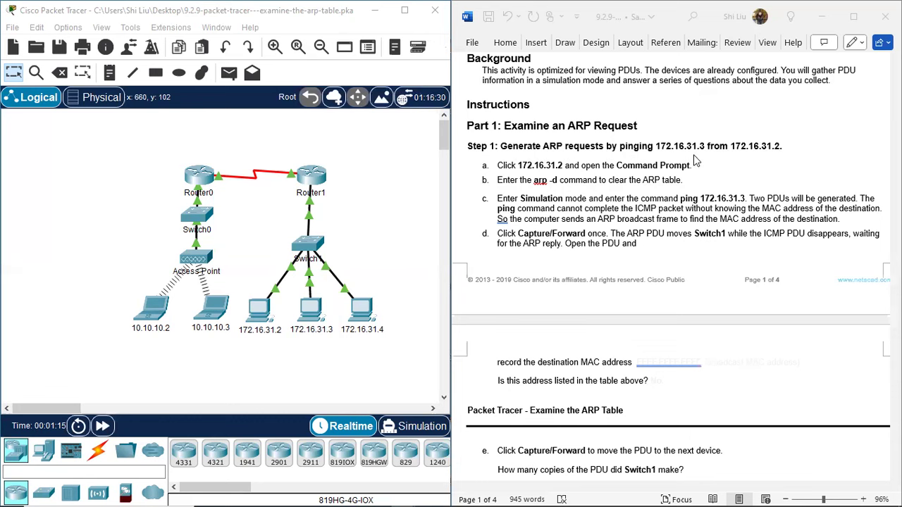
drag(288, 341, 336, 296)
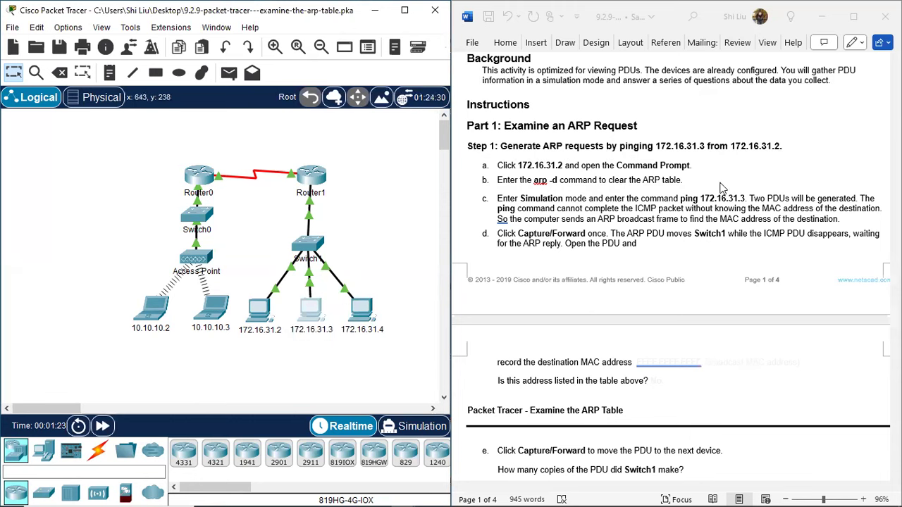
drag(241, 351, 283, 289)
drag(317, 346, 331, 288)
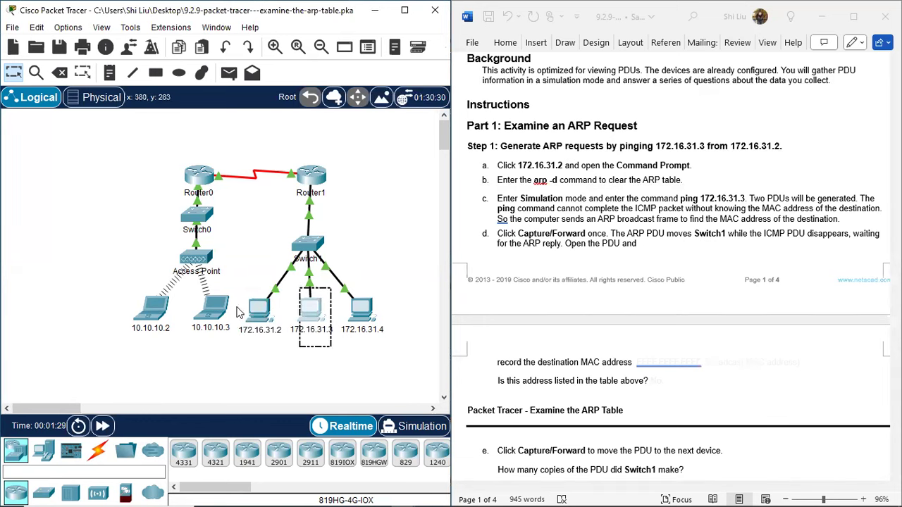
Open the Command Prompt of PC 172.16.31.2 and clear its ARP table with arp -d.
click(261, 314)
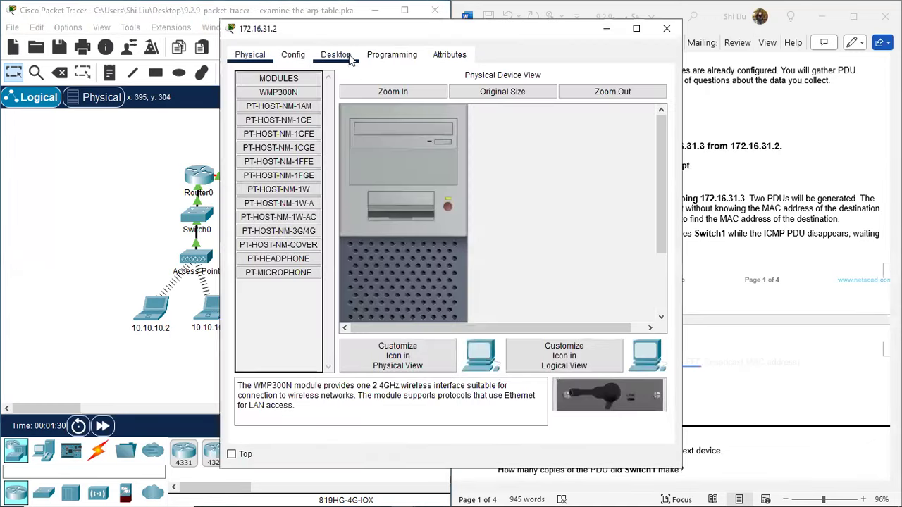
click(336, 55)
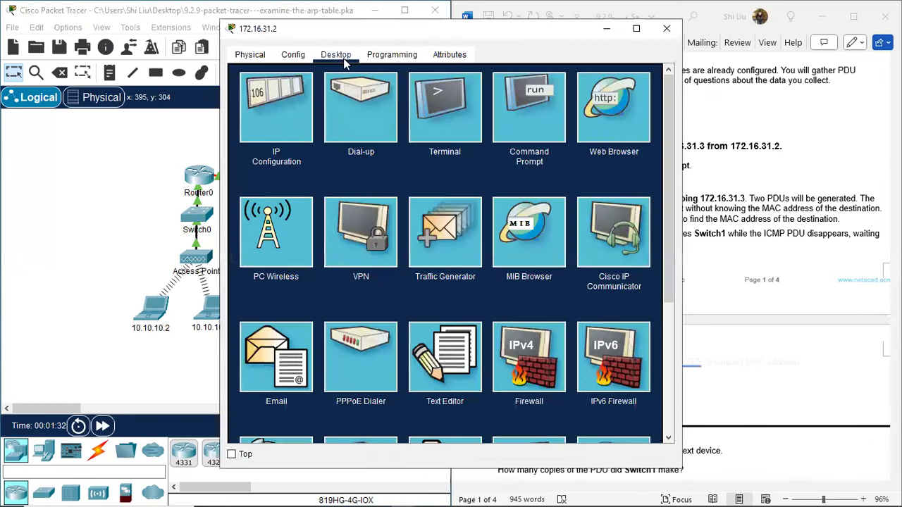
click(529, 122)
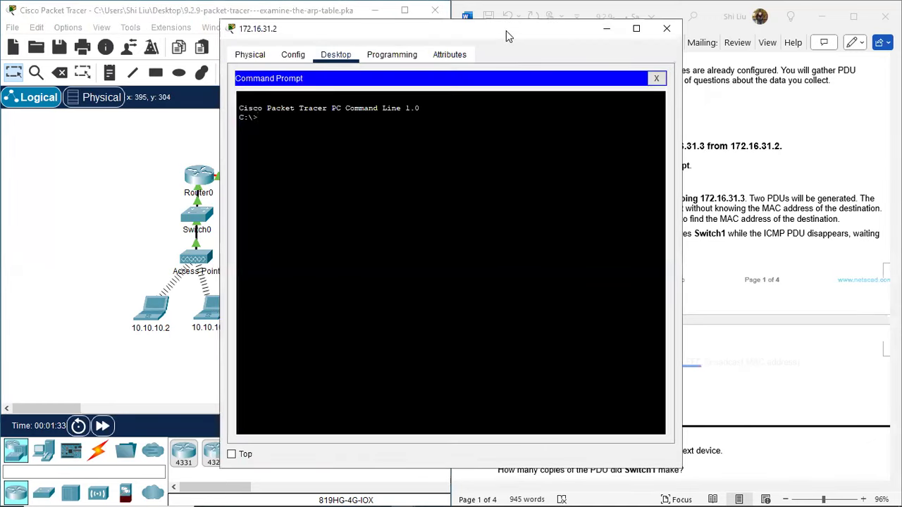
drag(505, 31, 288, 40)
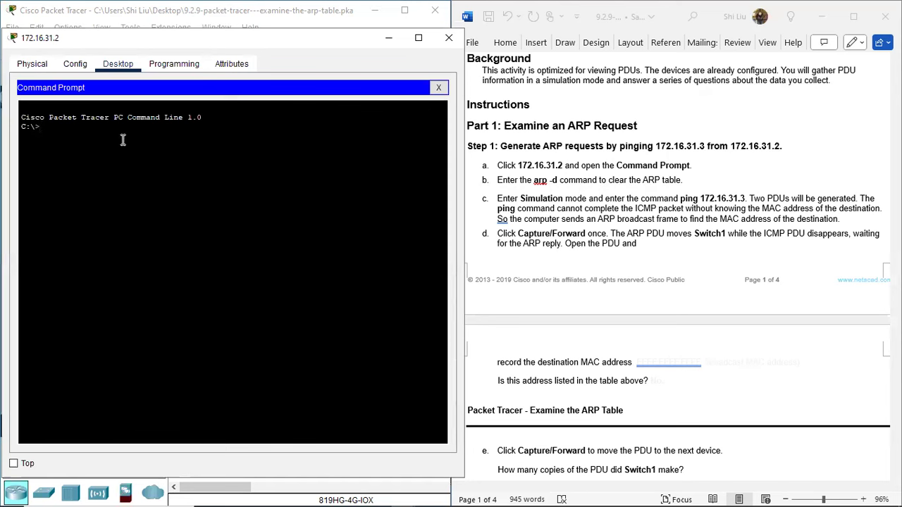
text(ar)
Switch to Simulation mode and run ping 172.16.31.3 from the Command Prompt of PC 172.16.31.2.
drag(275, 44, 739, 40)
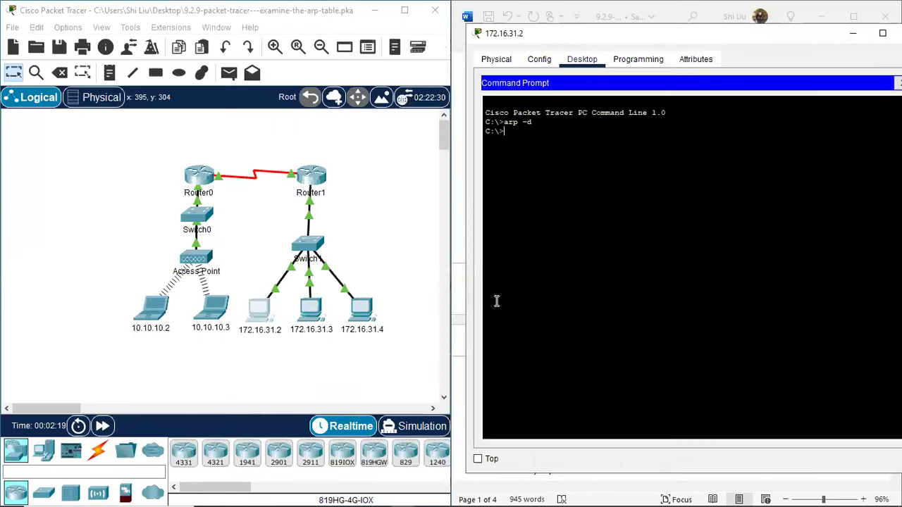
click(421, 431)
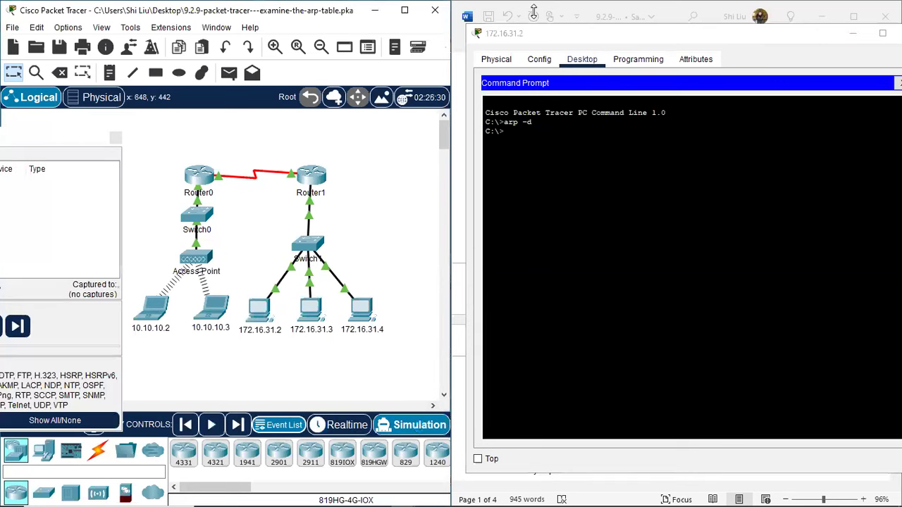
click(648, 151)
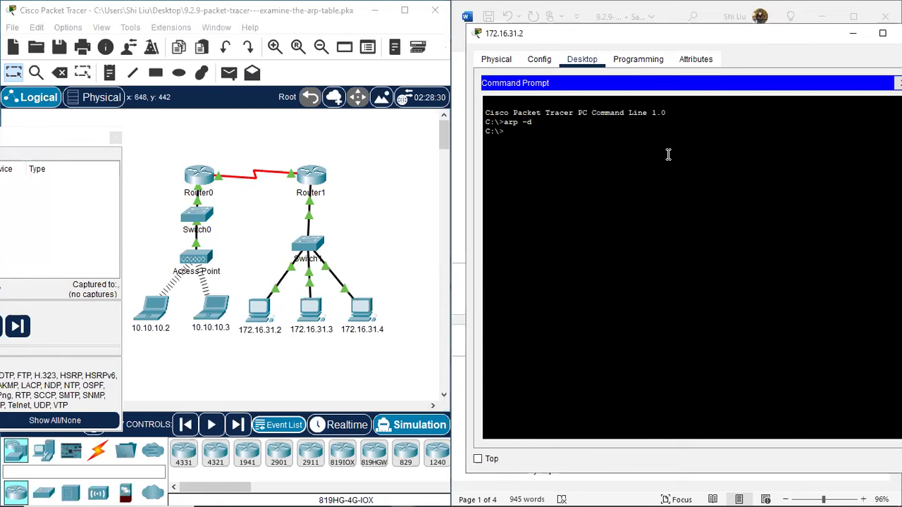
text(ping 172.16.31.3)
key(Return)
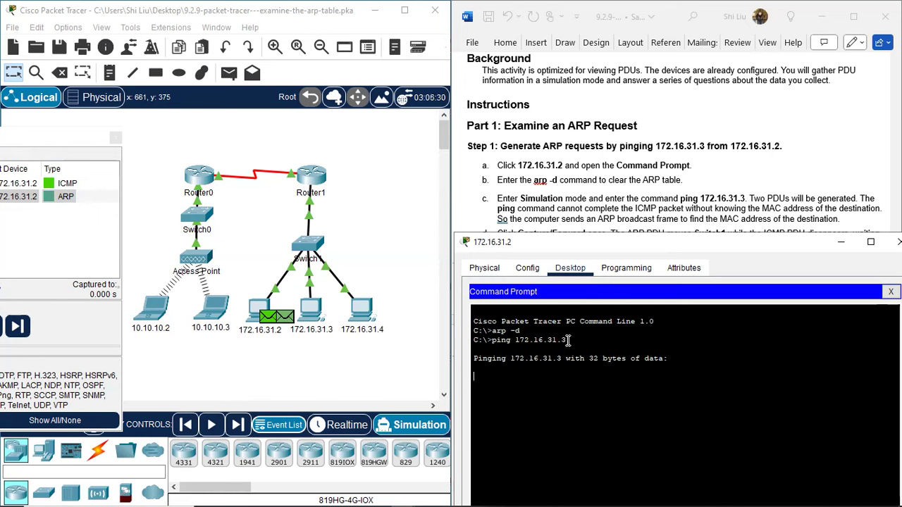
drag(568, 340, 497, 346)
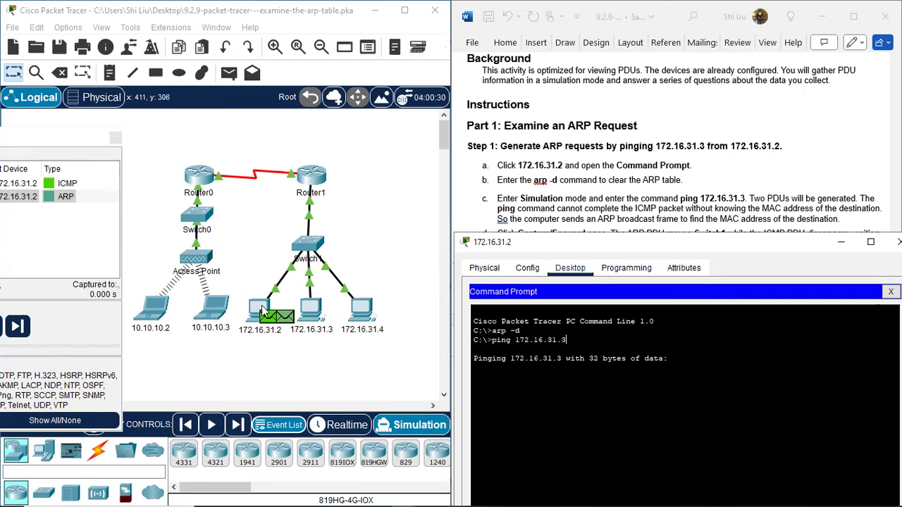
drag(238, 282, 275, 337)
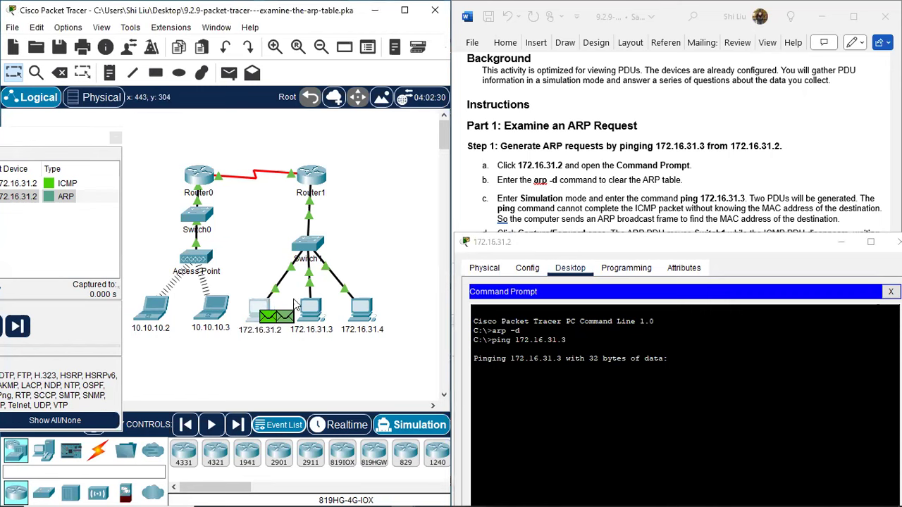
drag(286, 286, 335, 360)
drag(263, 280, 319, 304)
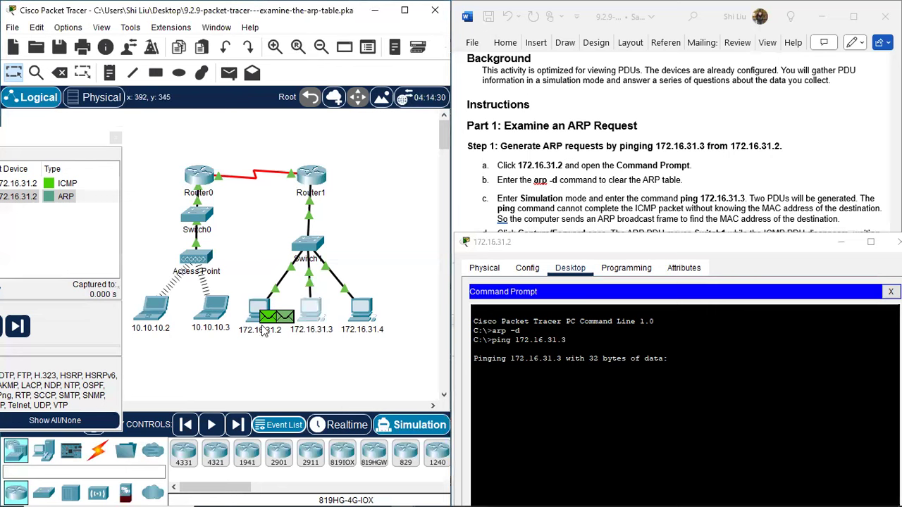
drag(234, 280, 281, 358)
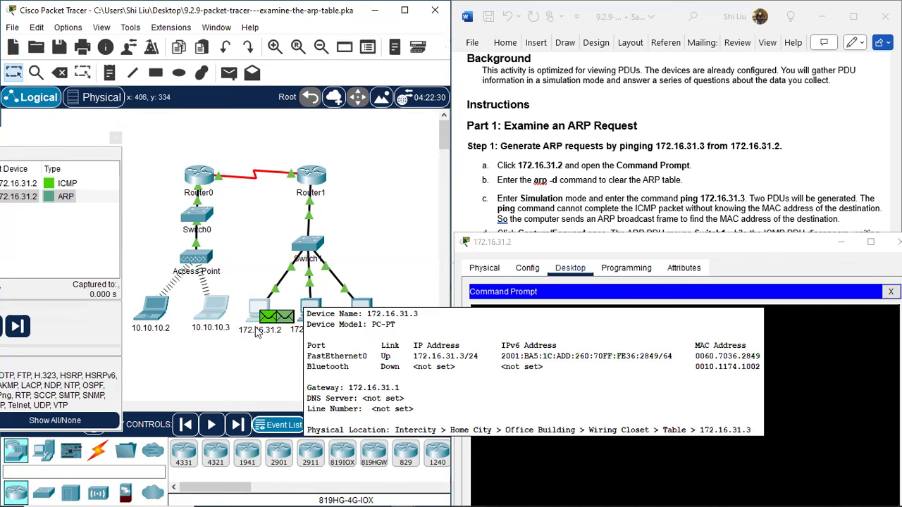
click(279, 345)
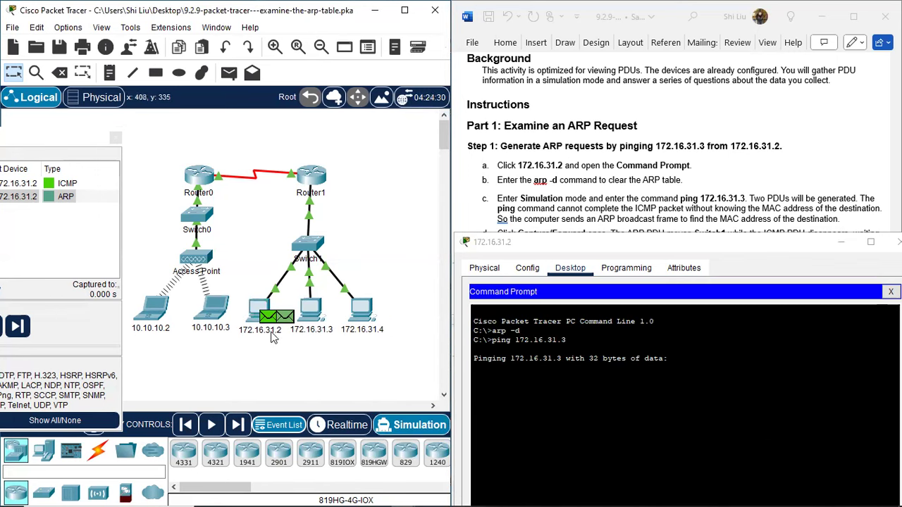
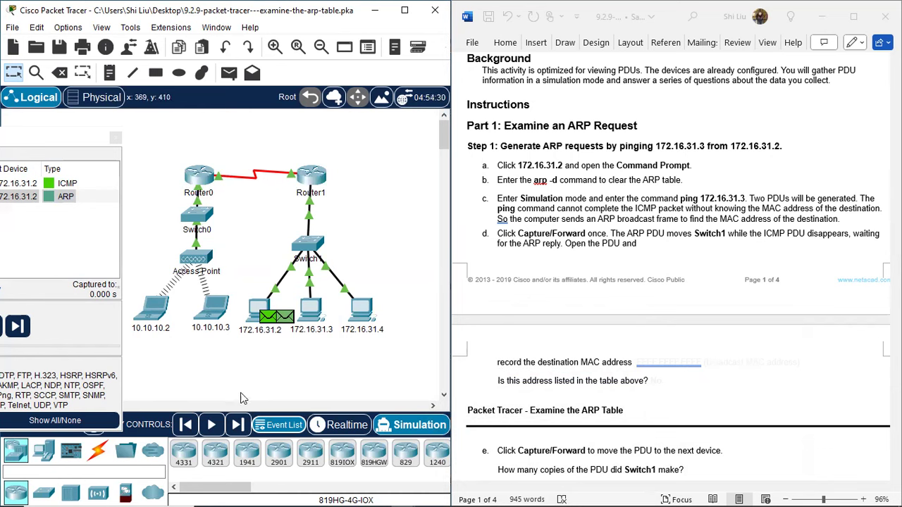
Advance the simulation by one capture and open the ARP PDU's information at Switch1, keeping the instructions document uncovered.
click(239, 425)
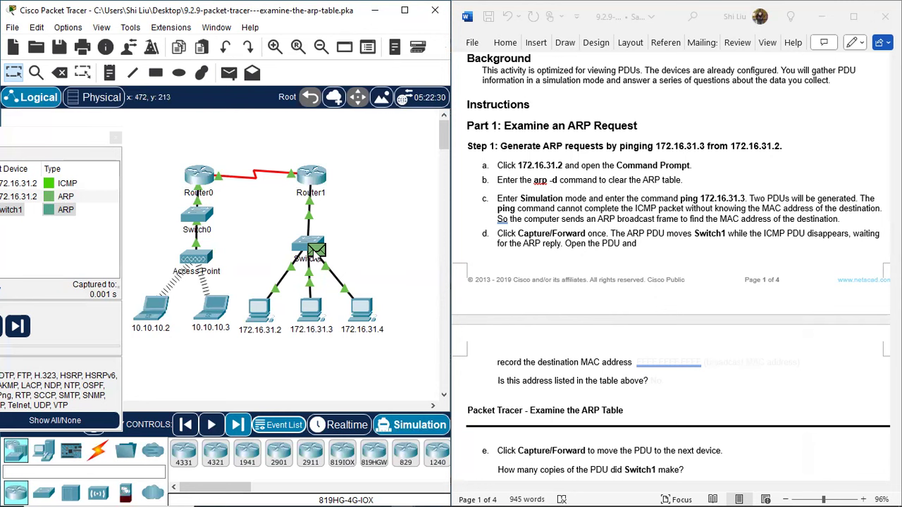
click(317, 249)
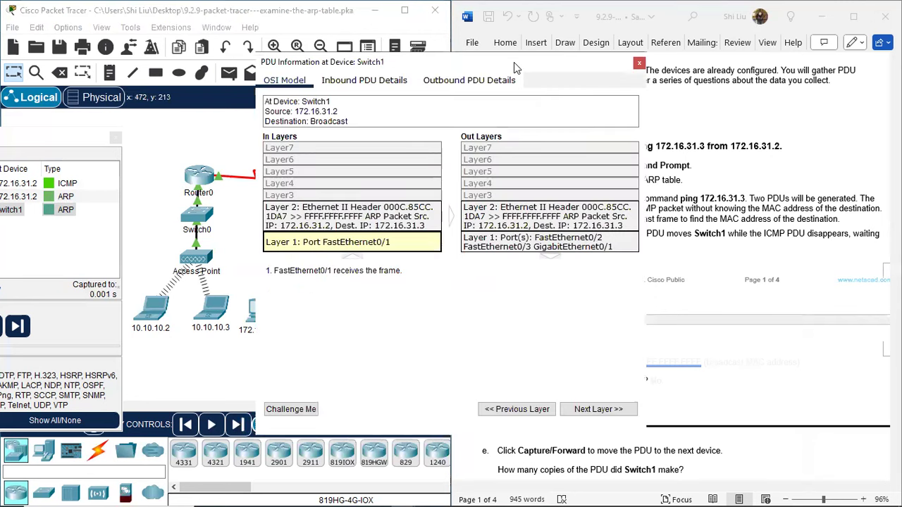
drag(513, 62, 308, 84)
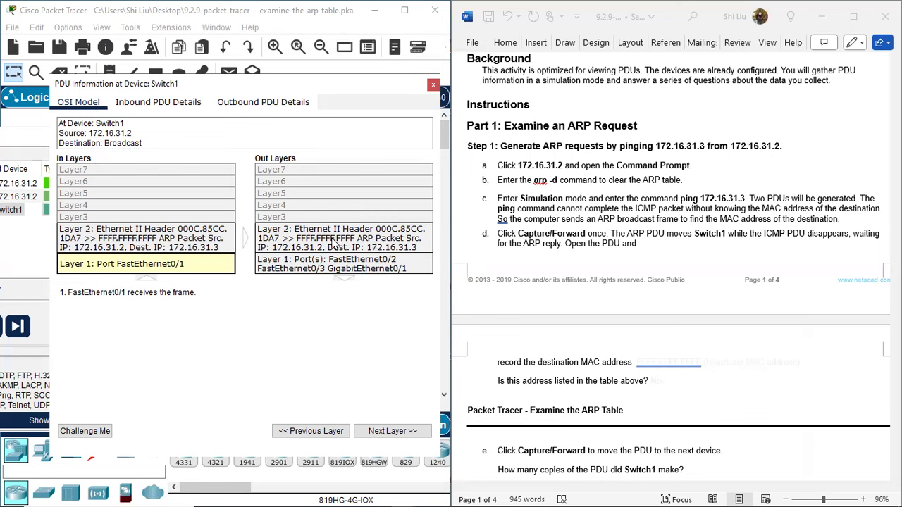
Reveal the destination MAC address answer "FFFF.FFFF.FFFF (broadcast MAC address)" in the Word document by setting its font color to blue.
click(658, 369)
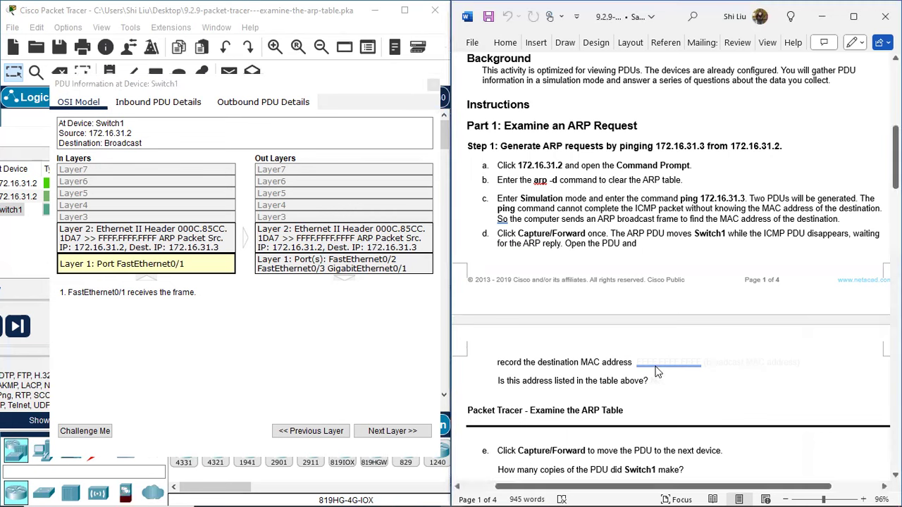
double_click(644, 361)
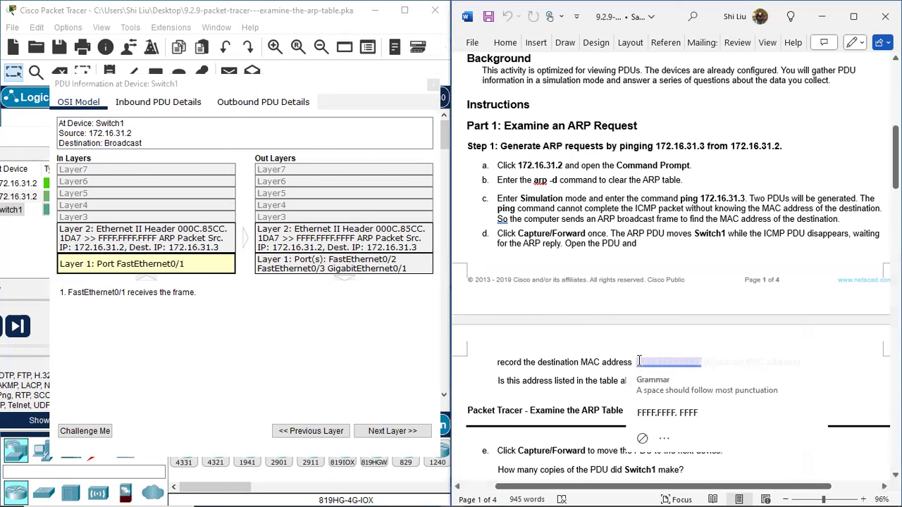
drag(638, 362, 803, 362)
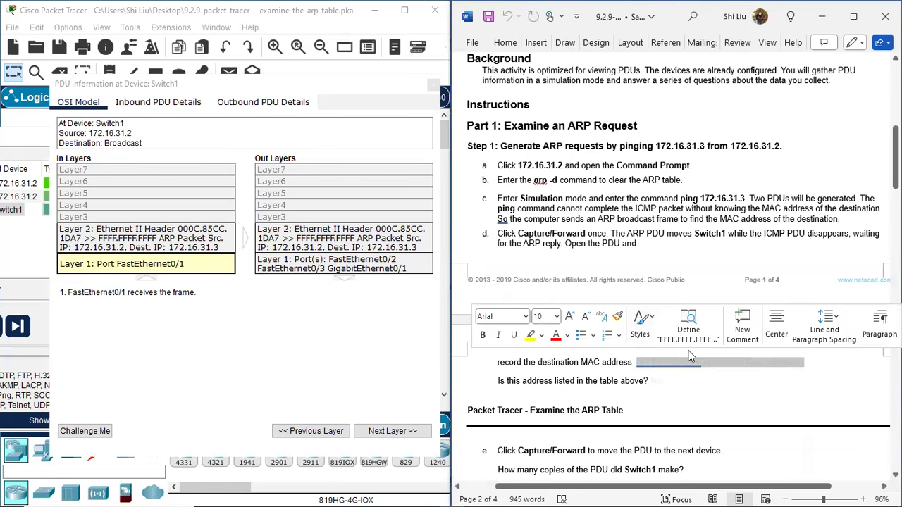
click(564, 337)
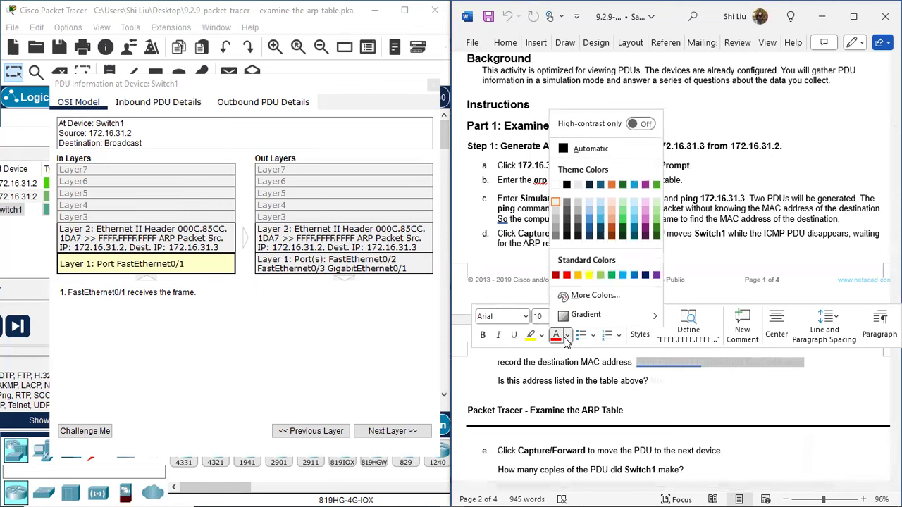
click(608, 182)
click(673, 382)
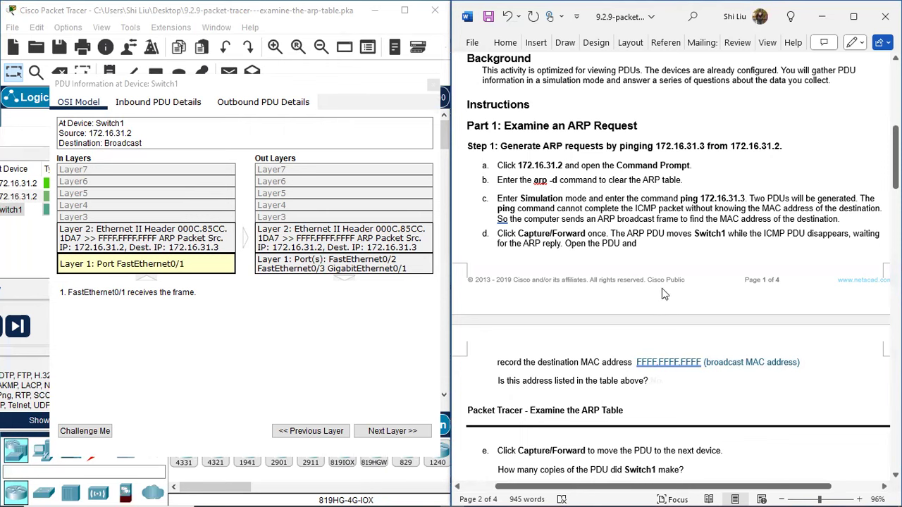
Split the document window so the addressing table shows in one pane and the destination MAC address questions in the other.
scroll(662, 291, up, 10)
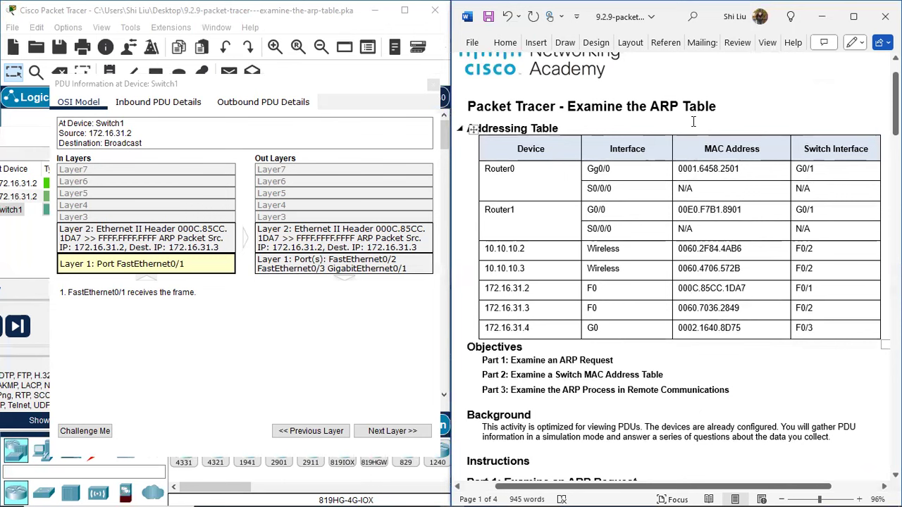
click(768, 43)
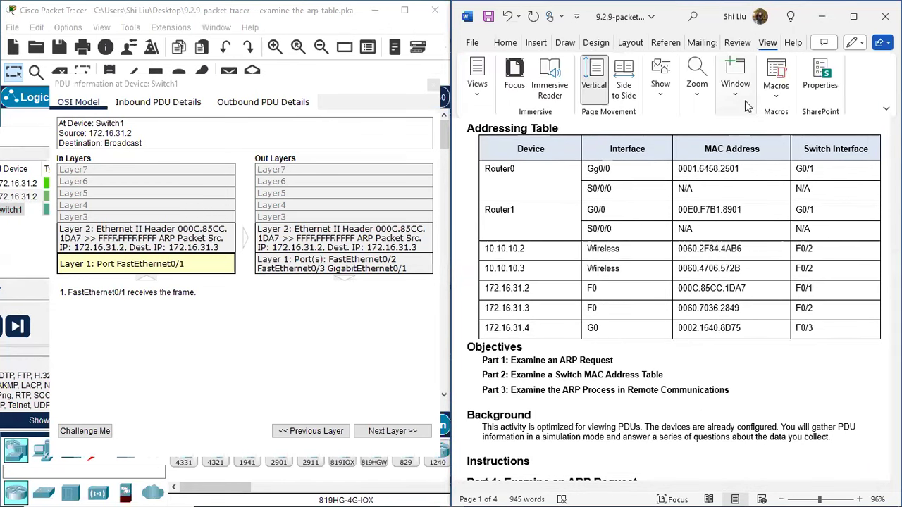
click(731, 96)
click(721, 144)
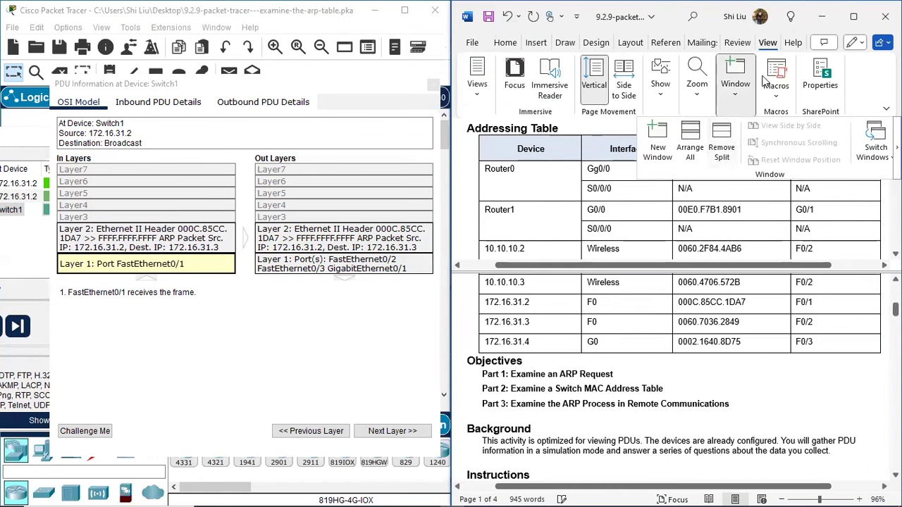
click(766, 44)
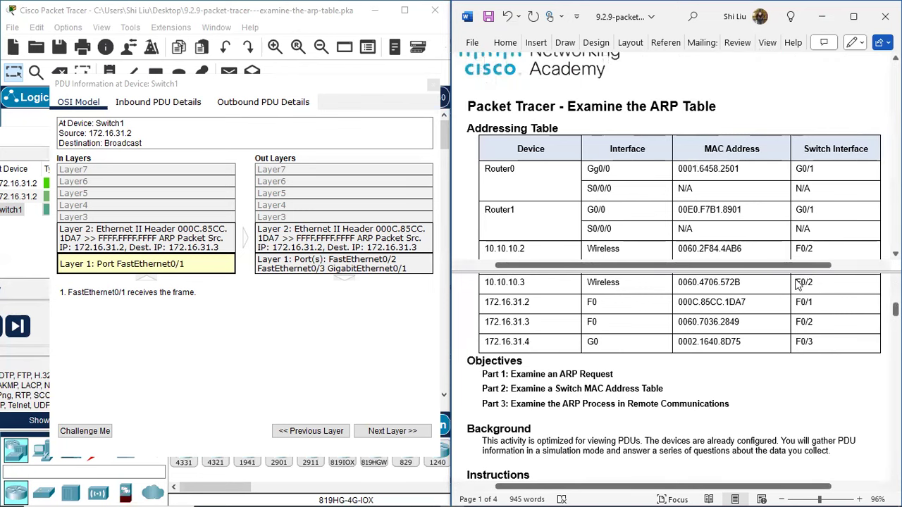
scroll(796, 339, down, 1)
scroll(797, 334, up, 2)
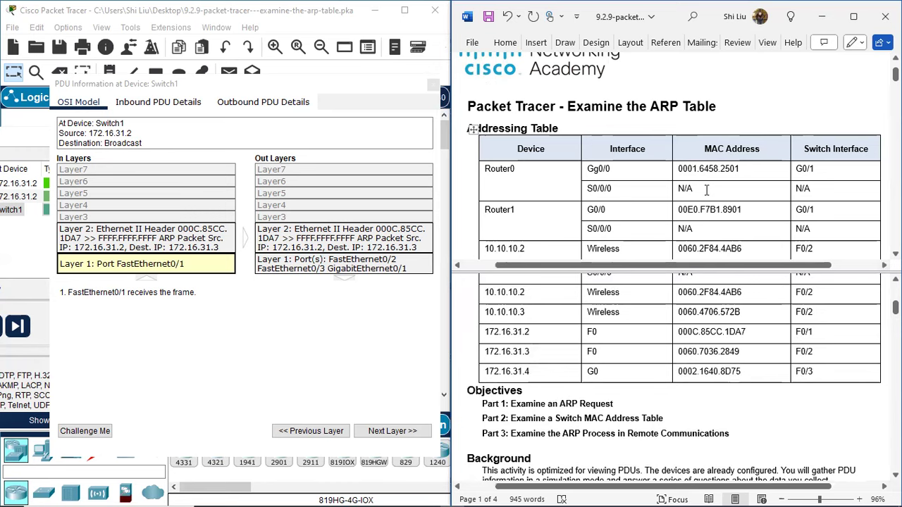
scroll(707, 189, down, 3)
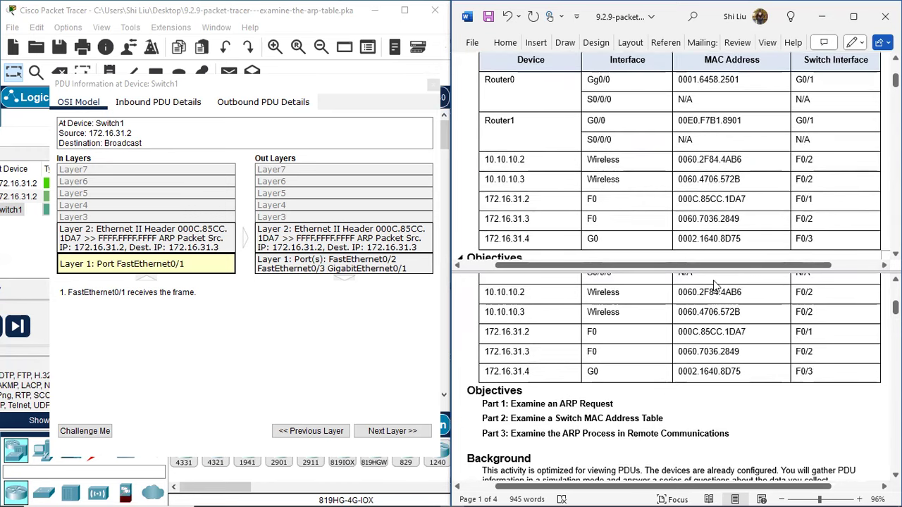
scroll(696, 353, down, 6)
scroll(691, 354, down, 4)
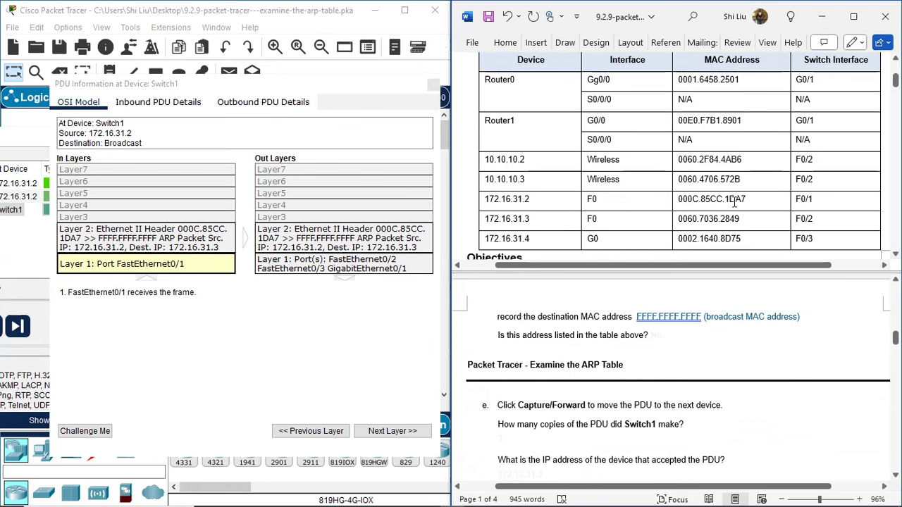
Reveal the answer "No." to whether the destination MAC address is listed in the table by setting its font color to blue.
double_click(650, 325)
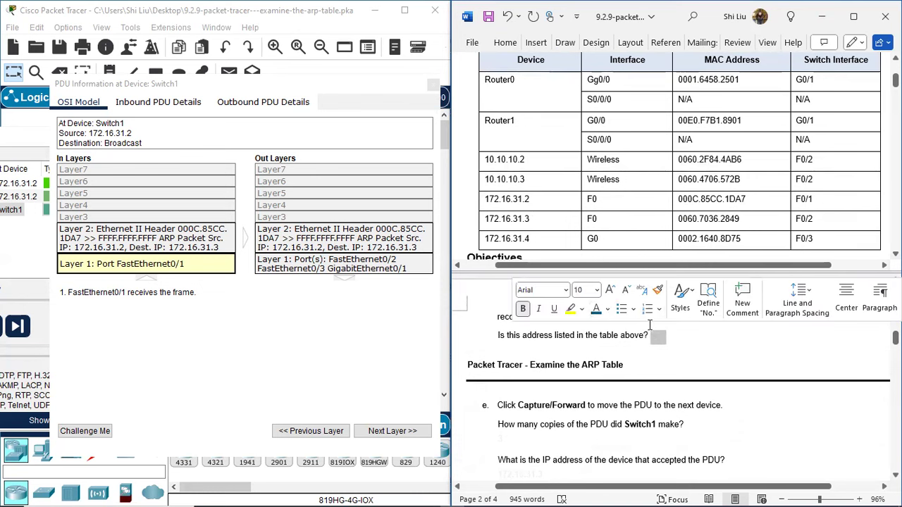
scroll(573, 355, down, 3)
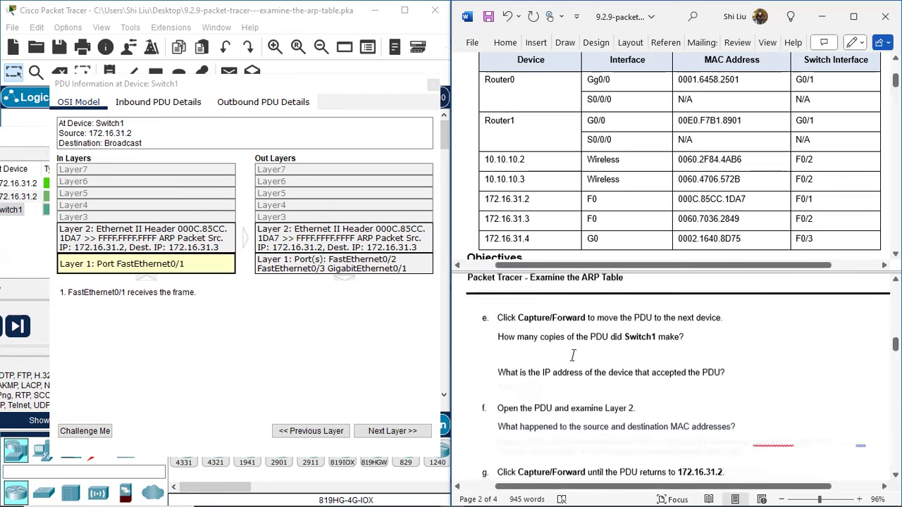
scroll(542, 363, up, 1)
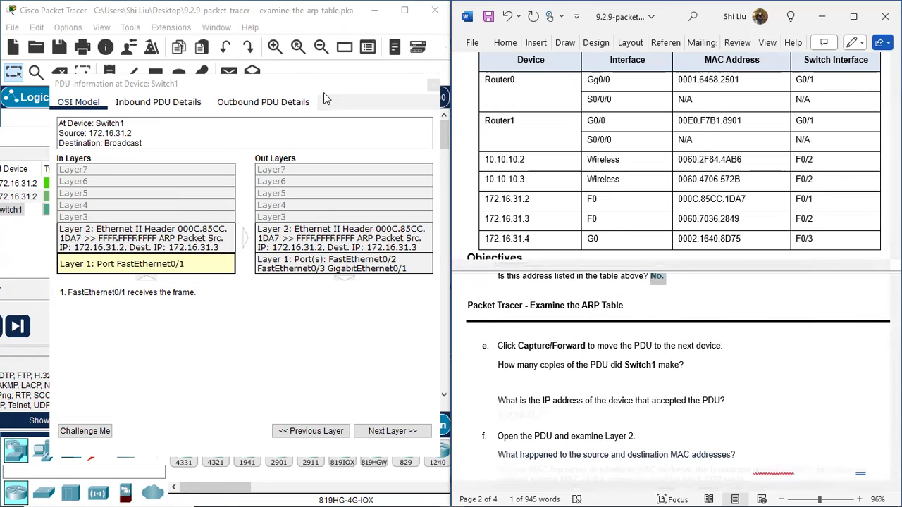
Close the PDU information for Switch1 and advance the simulation by one capture.
click(413, 86)
click(432, 85)
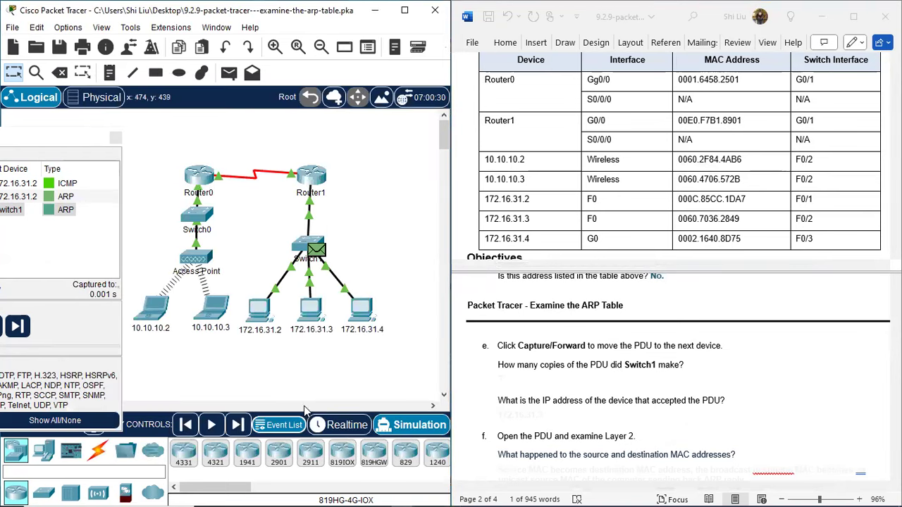
click(240, 428)
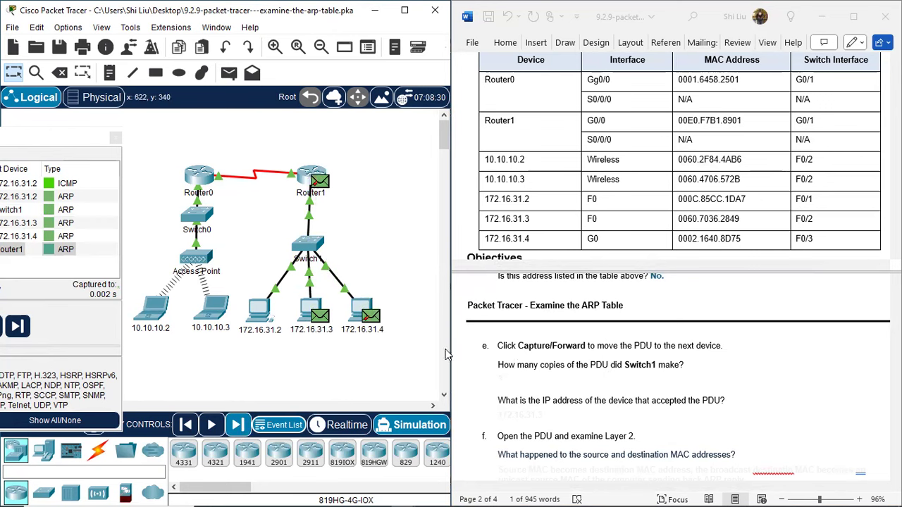
Reveal the answer "3" to how many PDU copies Switch1 made by setting its font color to blue.
click(512, 387)
drag(497, 380, 533, 381)
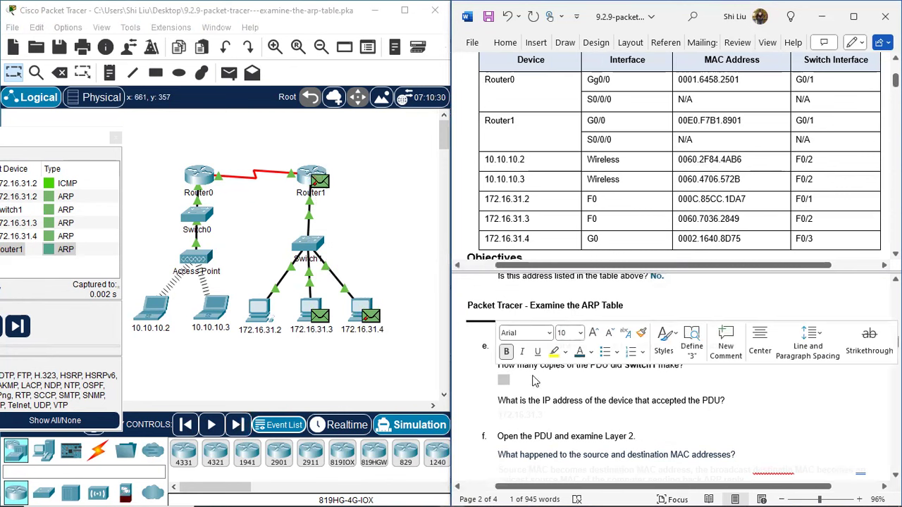
text(3)
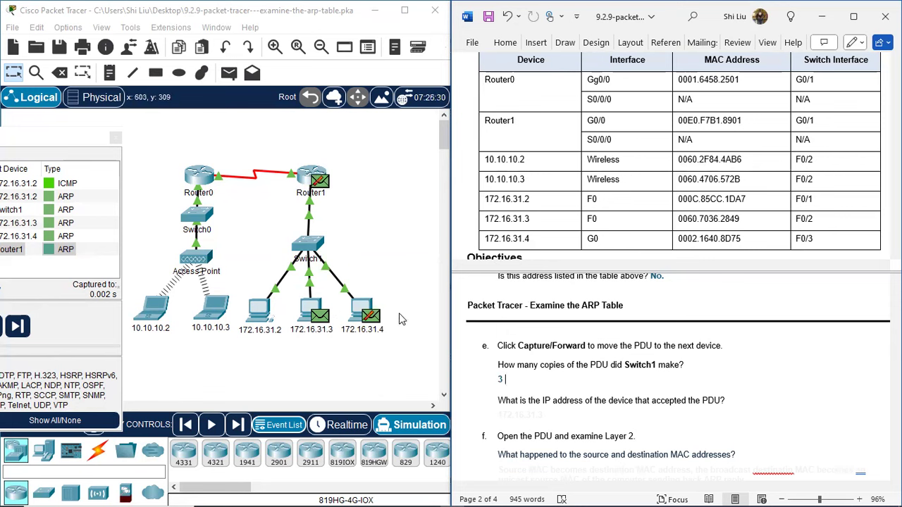
Single out Router1 and PC 172.16.31.4 in the topology, then reveal the accepting device's answer "172.16.31.3" in blue font.
drag(286, 149, 338, 206)
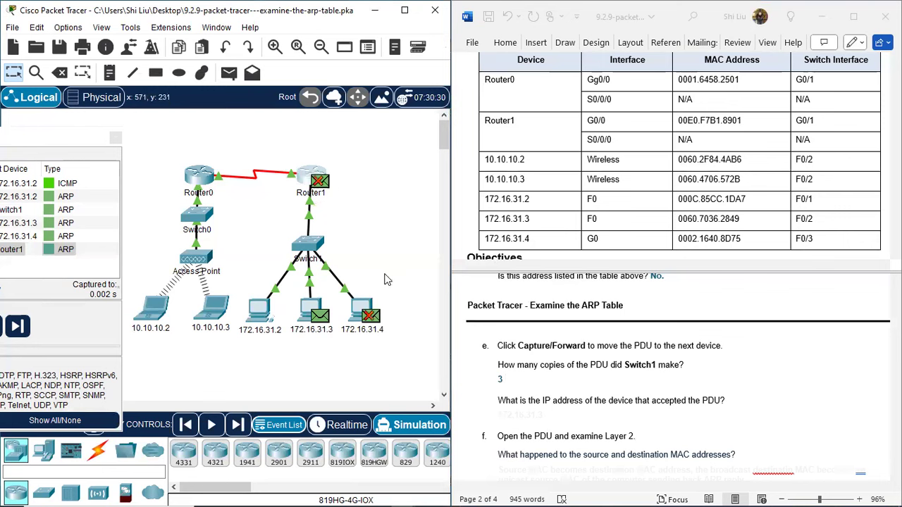
drag(393, 289, 339, 348)
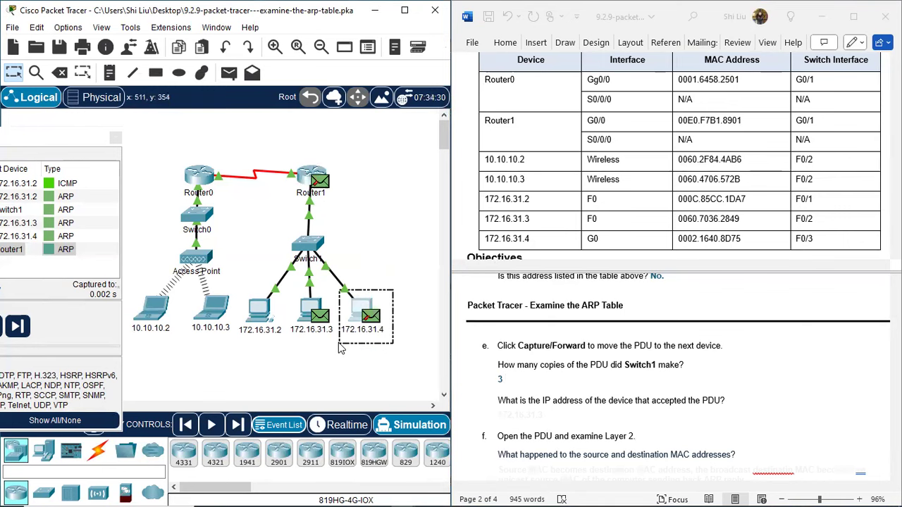
drag(341, 349, 339, 343)
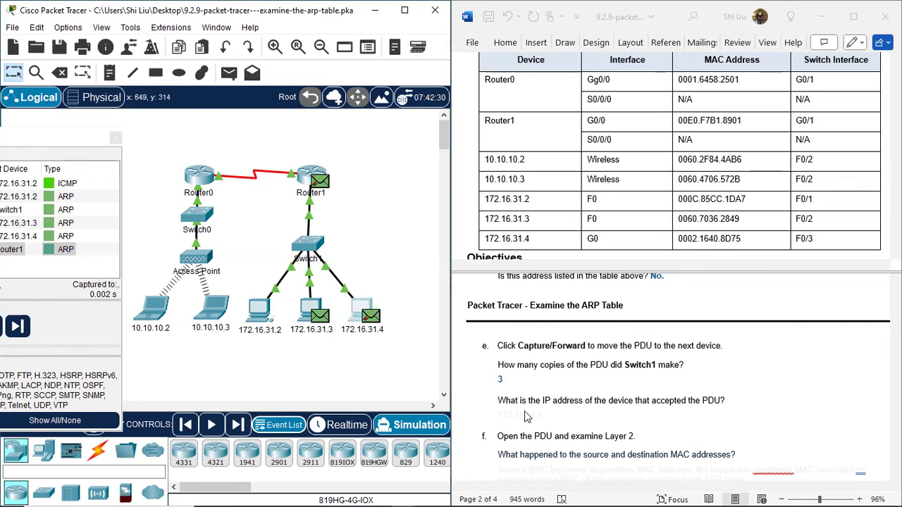
scroll(510, 407, down, 2)
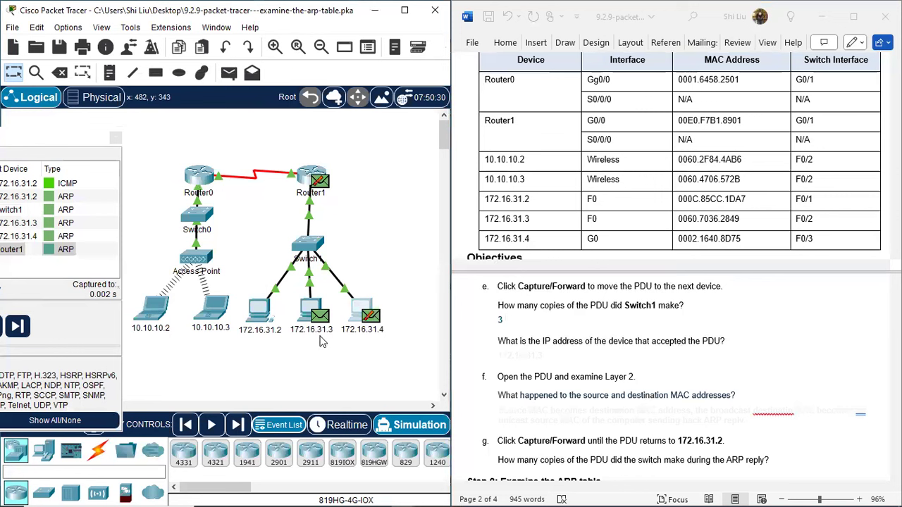
click(497, 353)
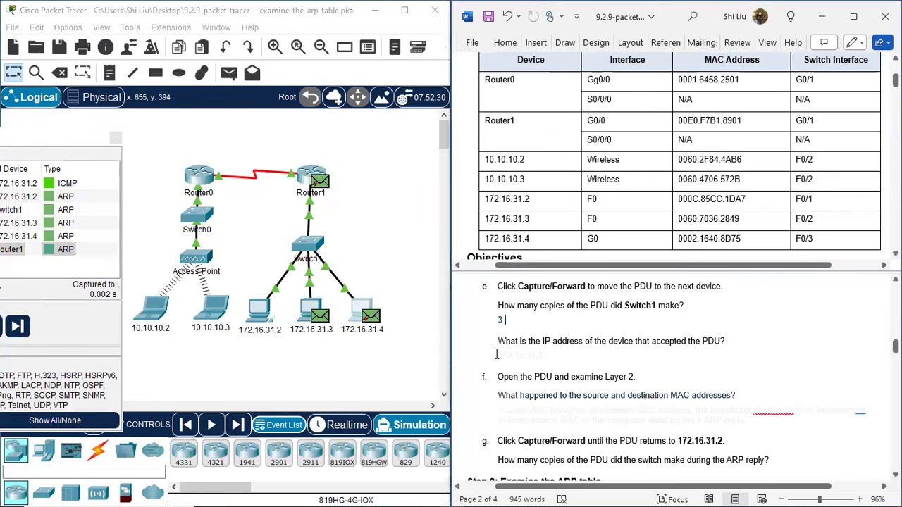
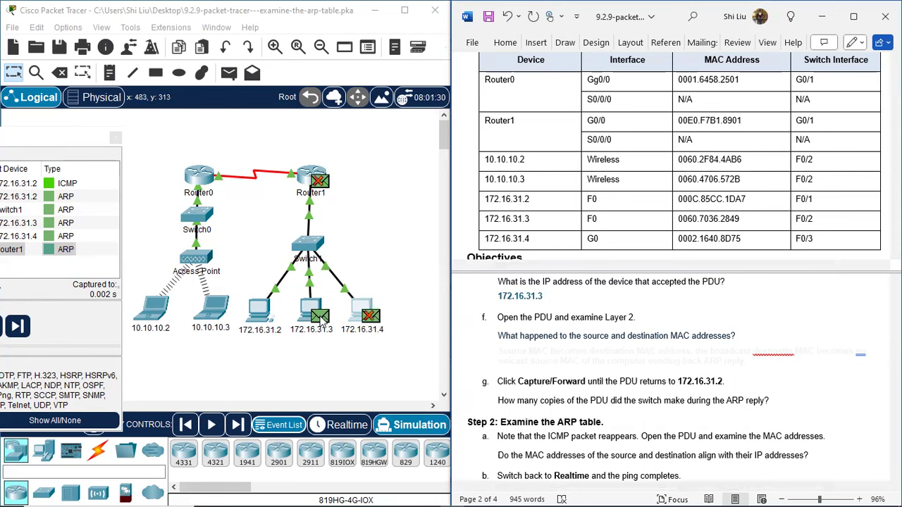
Open the ARP PDU's information at PC 172.16.31.3 and examine its inbound and outbound Layer 2 addresses, keeping the instructions document uncovered.
click(320, 319)
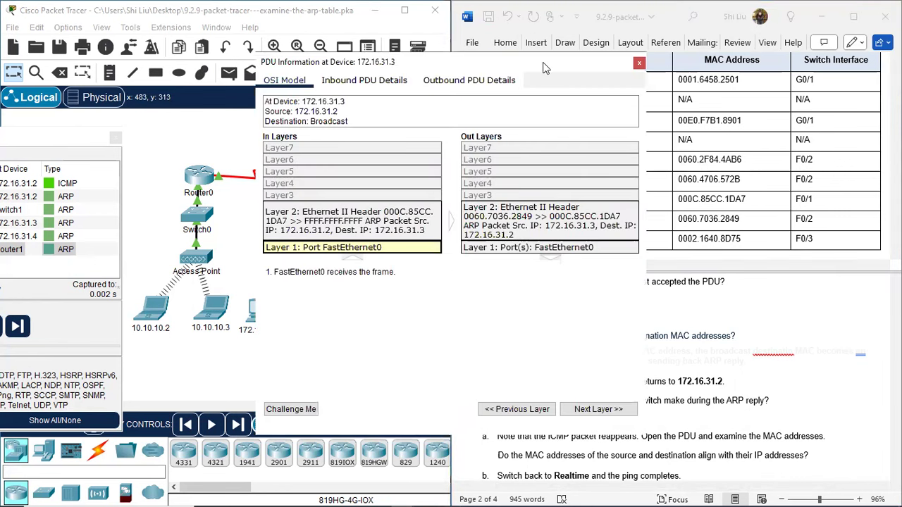
drag(542, 67, 356, 84)
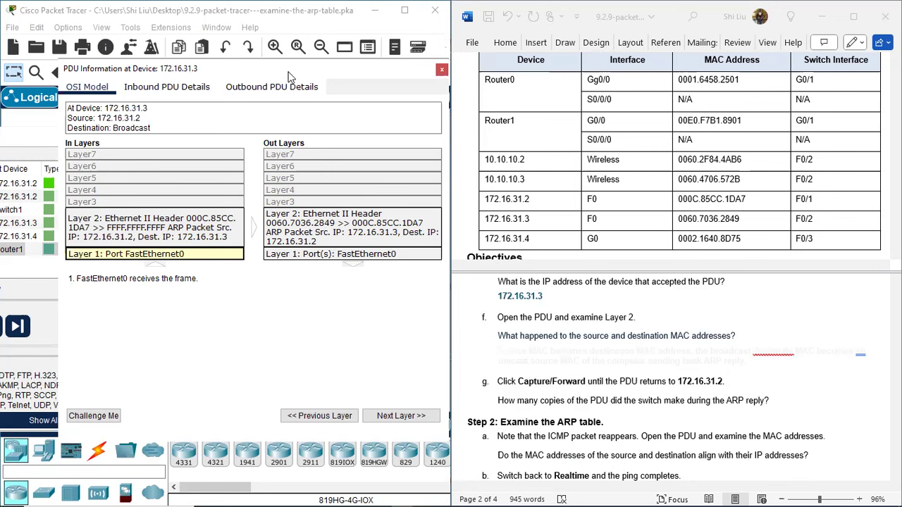
drag(289, 76, 633, 89)
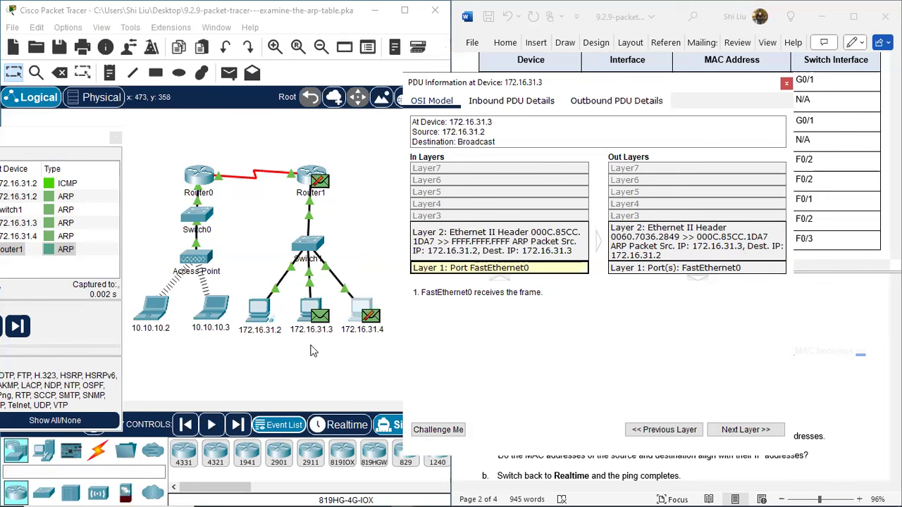
drag(293, 342, 337, 313)
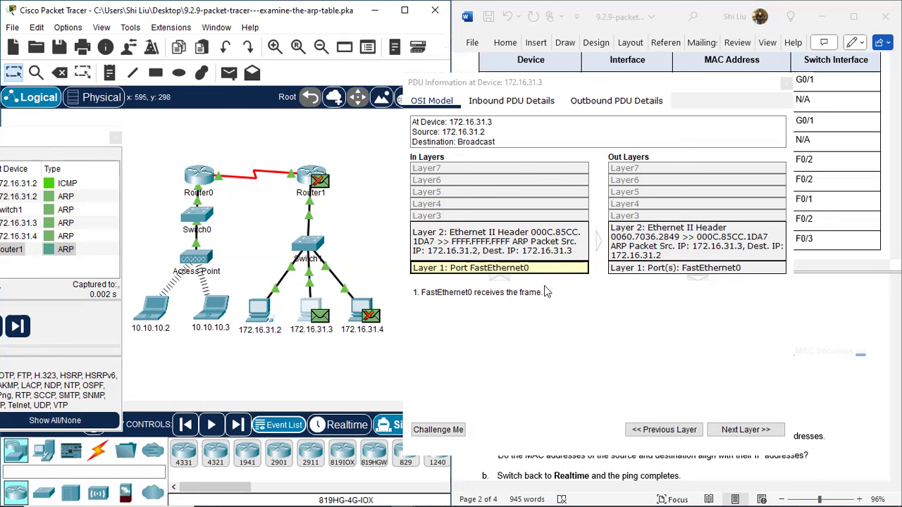
drag(294, 339, 335, 295)
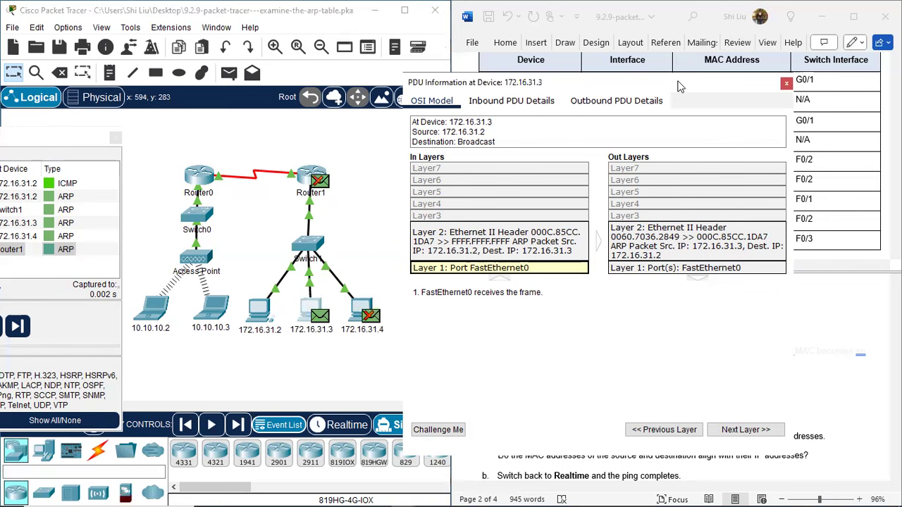
drag(680, 86, 296, 162)
Reveal the step f answer about what happened to the source and destination MAC addresses by setting its font color to blue.
click(505, 354)
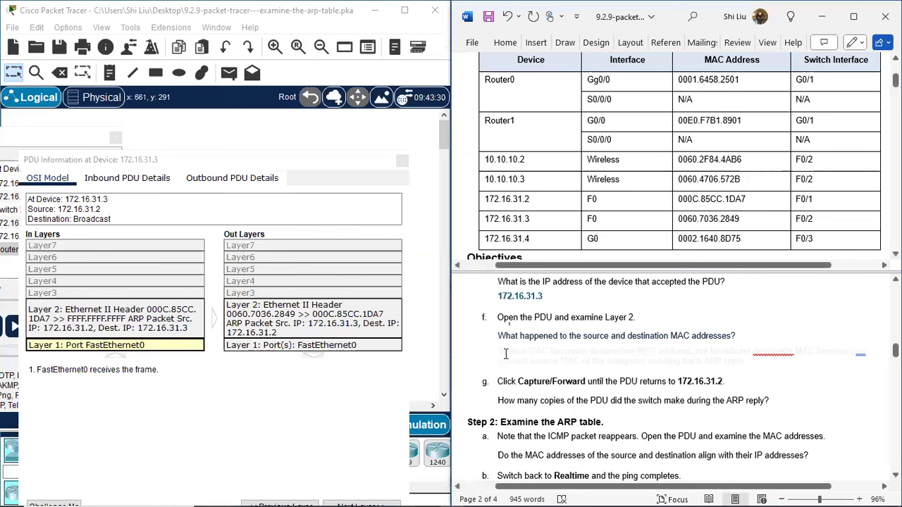
drag(499, 348, 770, 366)
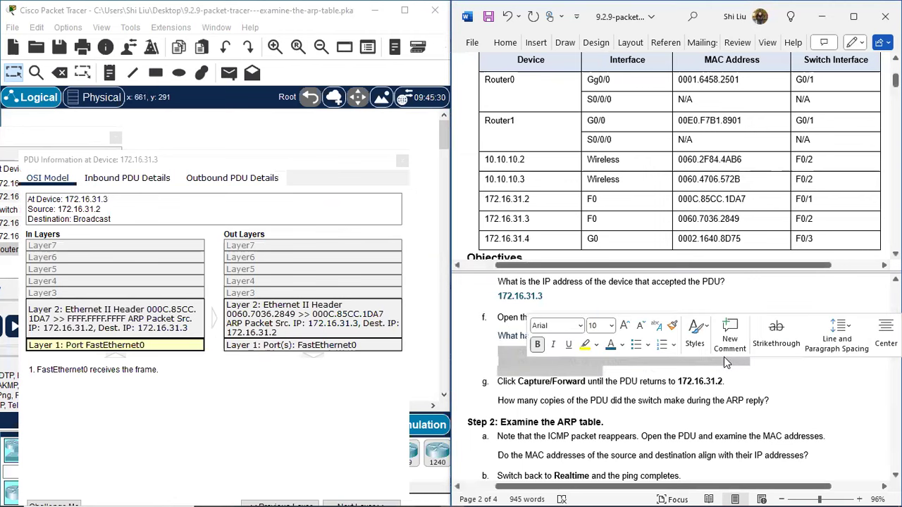
click(610, 345)
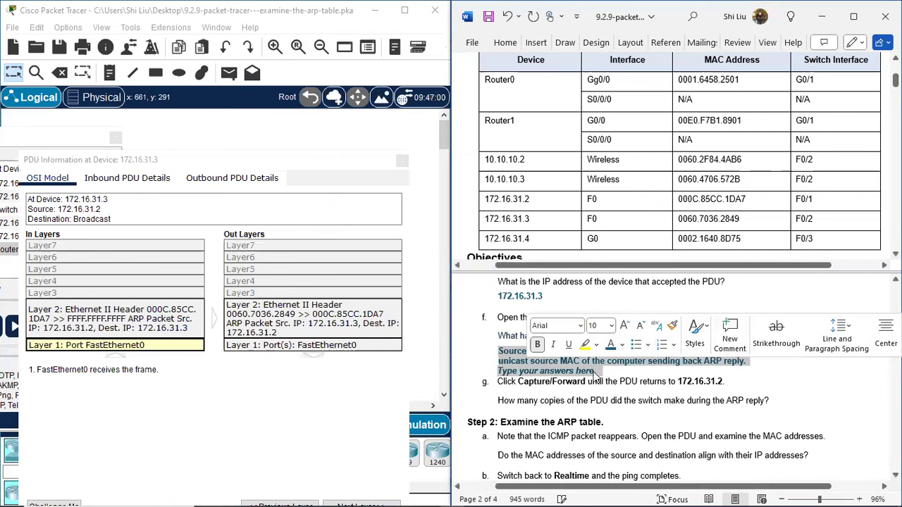
Delete the placeholder text "Type your answers here." below the step f answer.
click(596, 373)
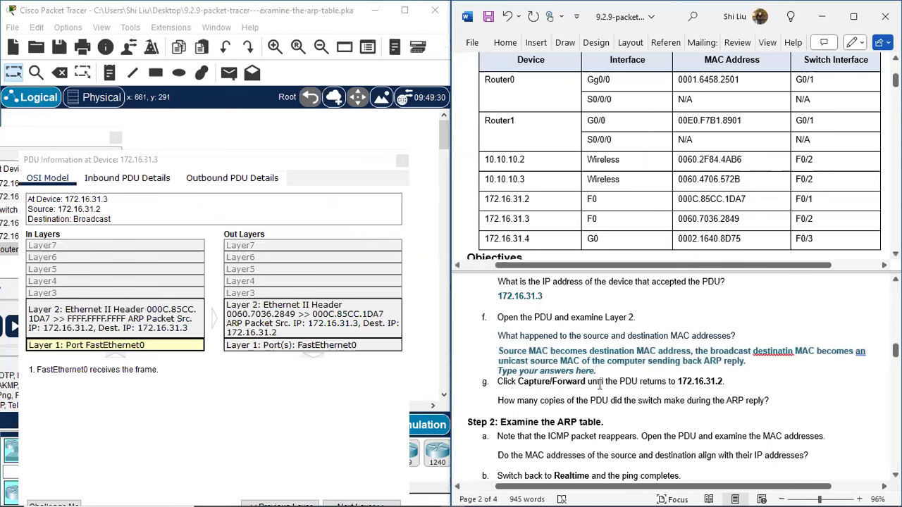
key(BackSpace)
key(BackSpace)
key(BackSpace)
key(BackSpace)
key(BackSpace)
key(BackSpace)
key(BackSpace)
key(BackSpace)
key(BackSpace)
key(BackSpace)
key(BackSpace)
key(BackSpace)
key(BackSpace)
key(BackSpace)
key(BackSpace)
key(BackSpace)
key(BackSpace)
key(BackSpace)
key(BackSpace)
key(BackSpace)
key(BackSpace)
key(BackSpace)
key(BackSpace)
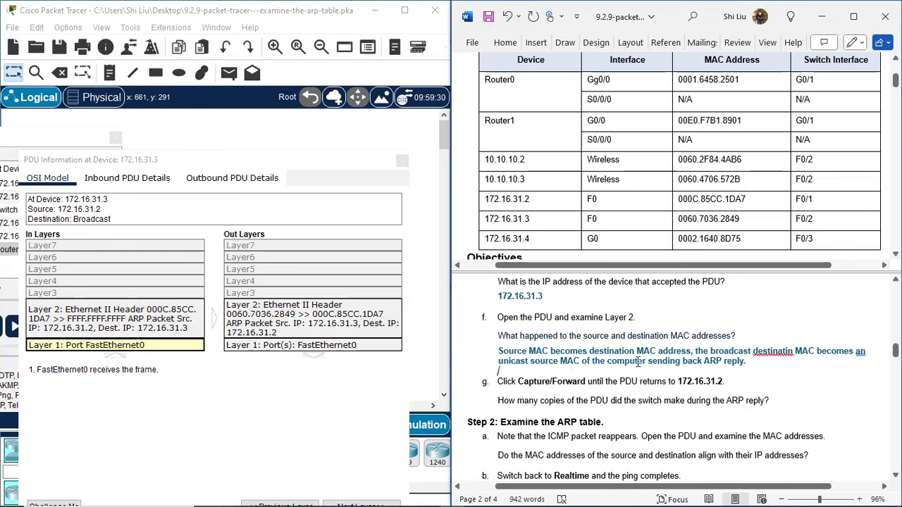
Close the PDU information for 172.16.31.3 and advance the simulation by two captures so the PDU returns to 172.16.31.2.
scroll(762, 366, down, 2)
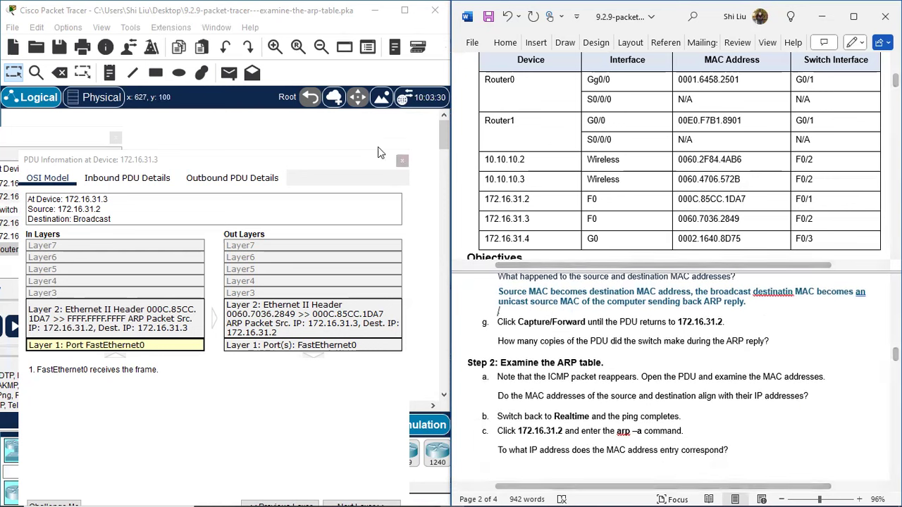
click(361, 166)
click(401, 161)
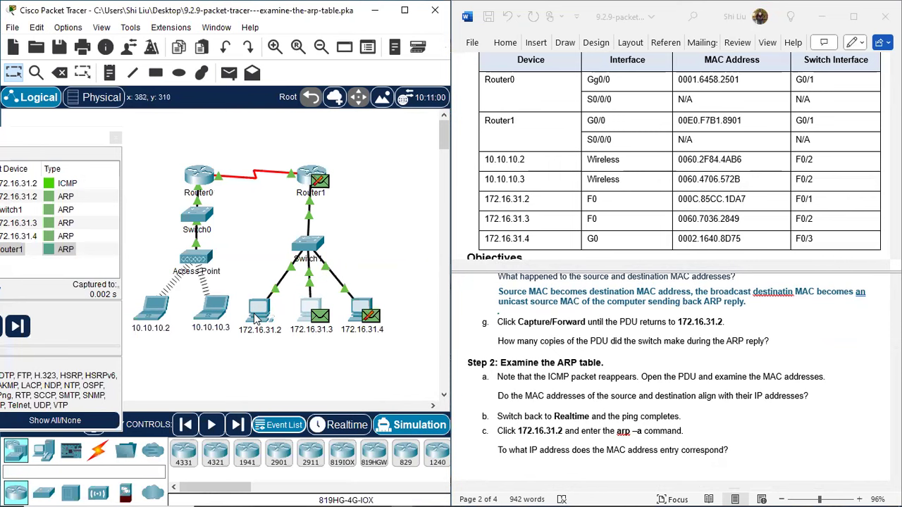
click(237, 425)
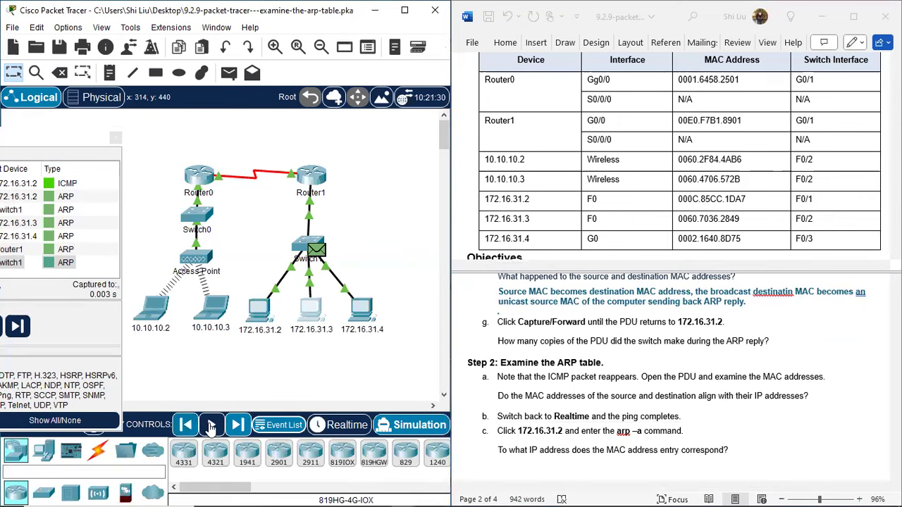
click(237, 425)
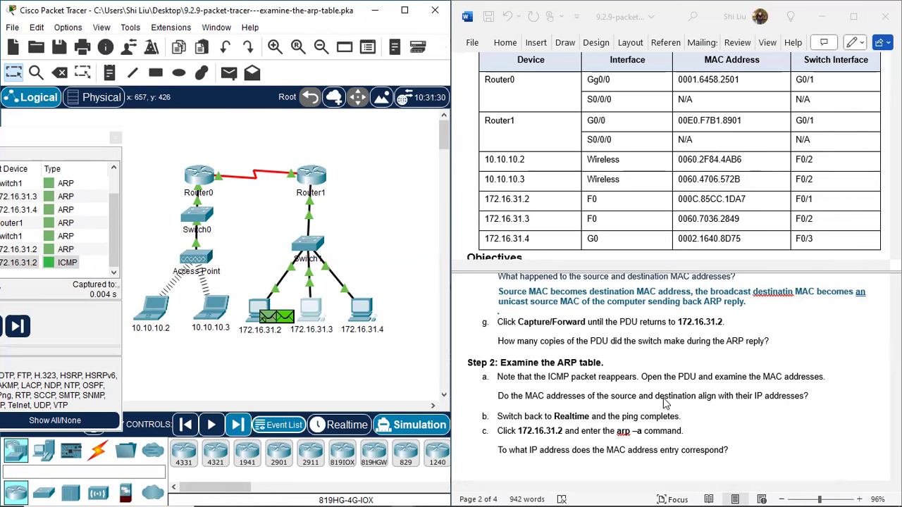
Reveal the answer "1" to how many PDU copies the switch made during the ARP reply by setting its font color to blue.
click(777, 344)
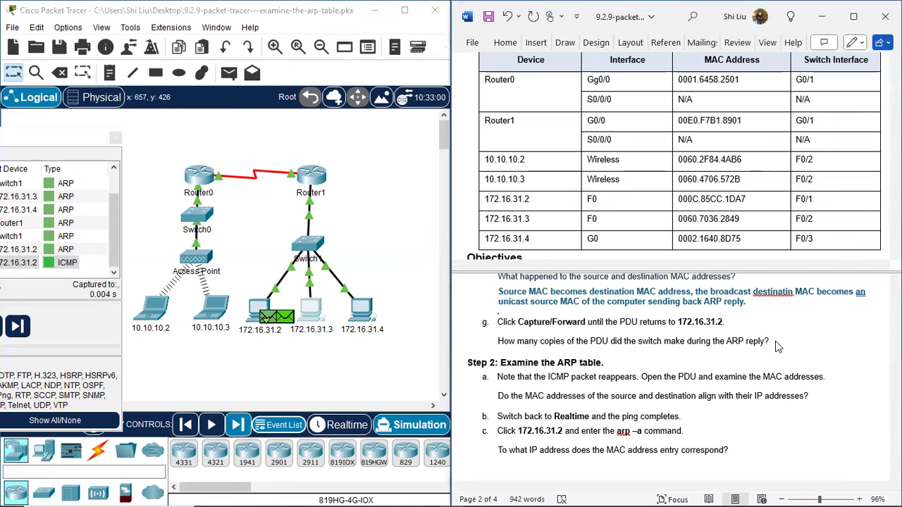
text(1)
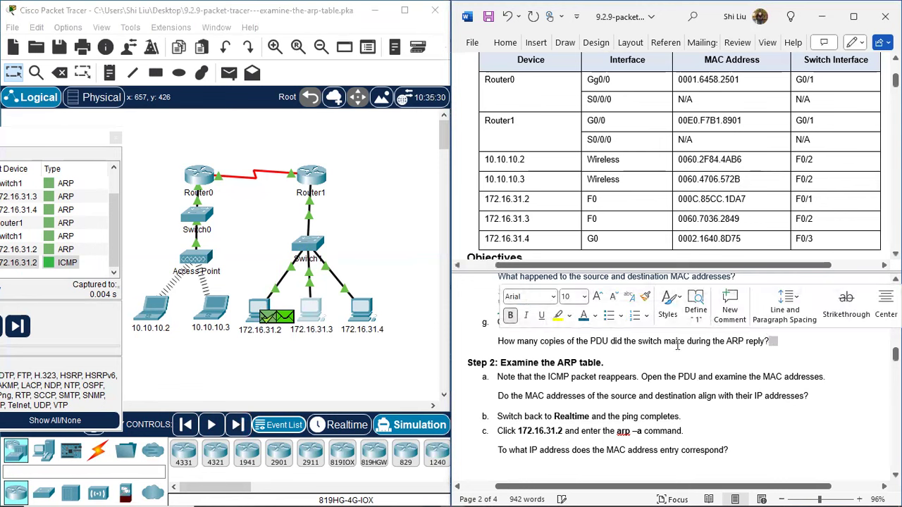
click(631, 370)
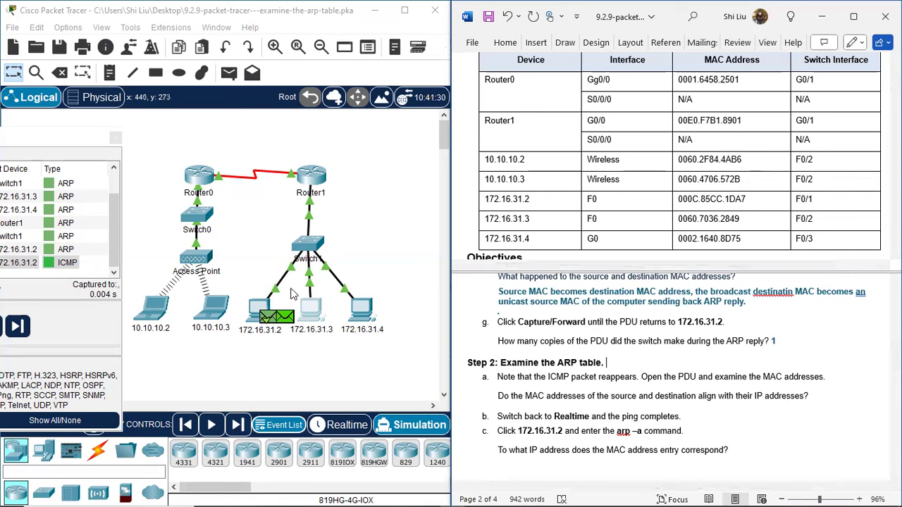
Open the reappeared ICMP packet's PDU information at PC 172.16.31.2 and examine its MAC addresses, keeping the Step 2 instructions uncovered.
click(253, 302)
drag(239, 289, 285, 345)
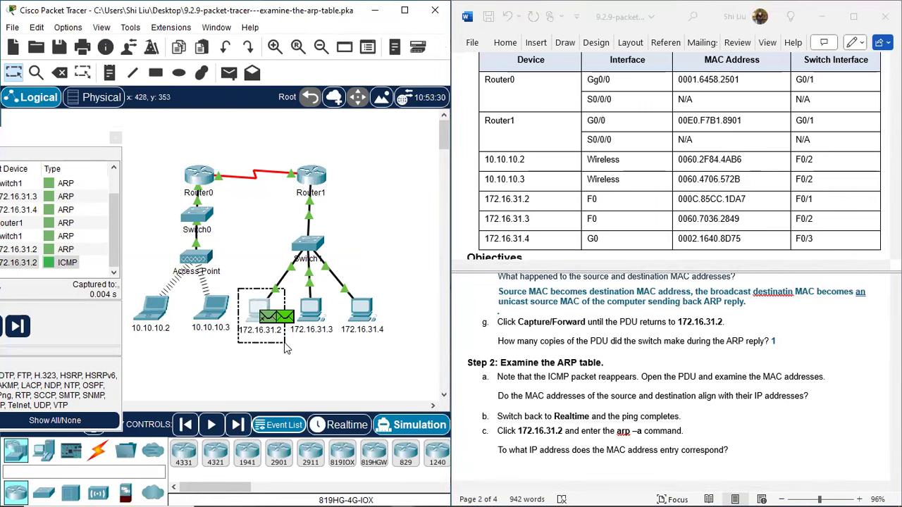
drag(286, 346, 287, 346)
click(627, 381)
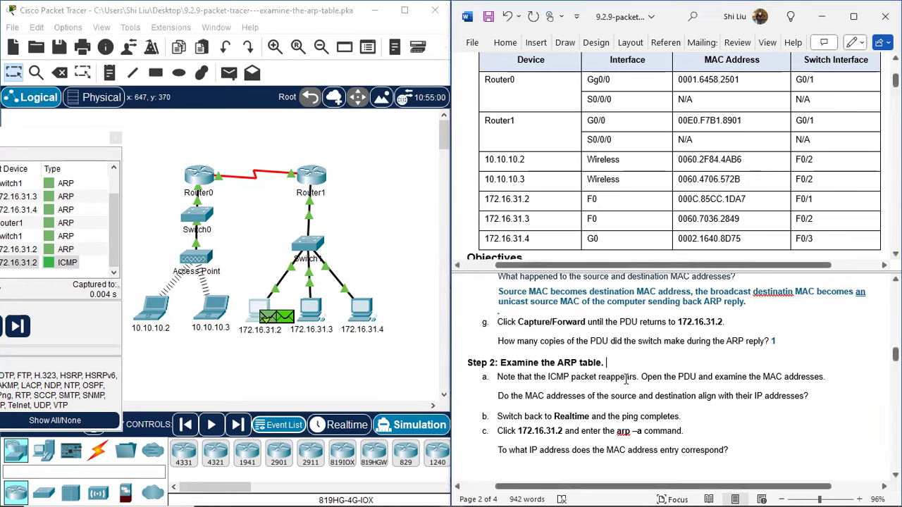
scroll(627, 380, down, 2)
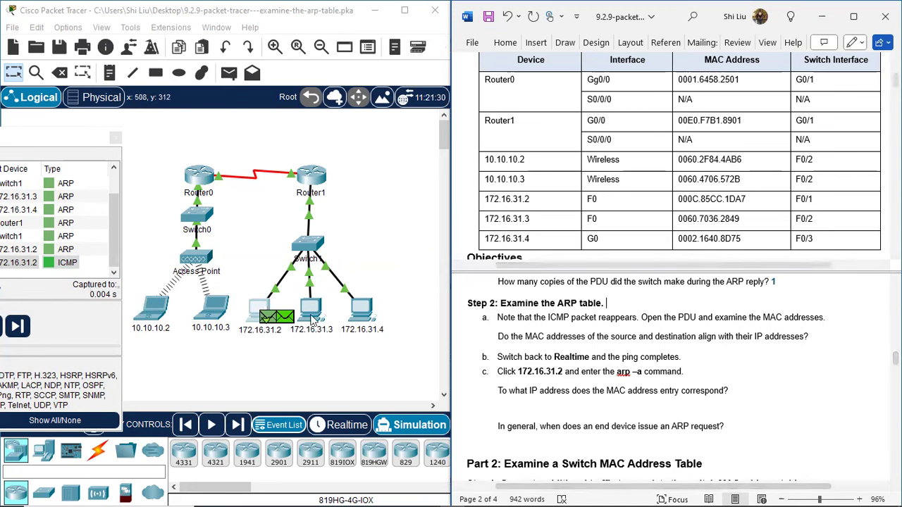
click(288, 318)
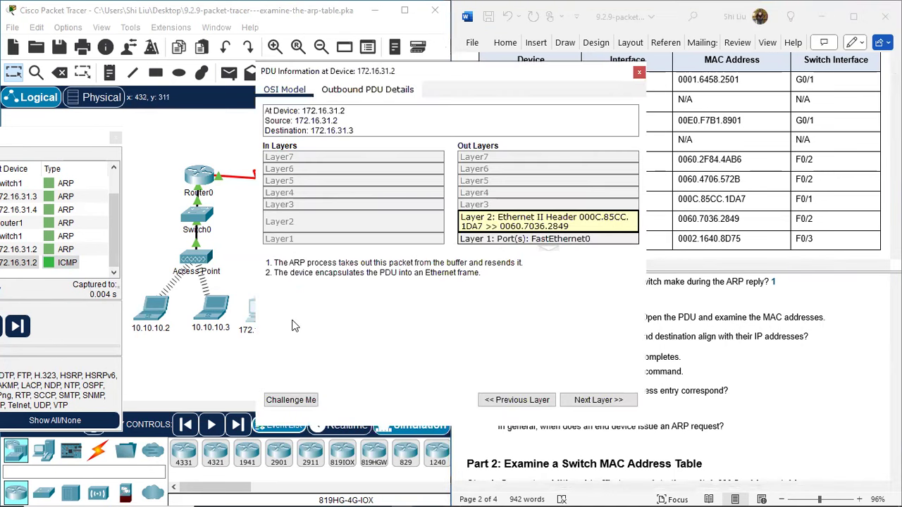
drag(543, 78, 325, 86)
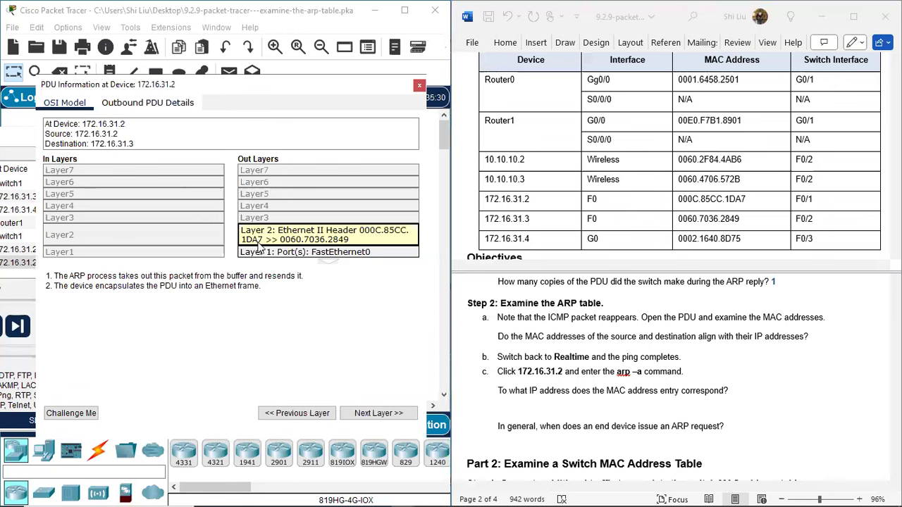
Compare the PDU's source and destination MAC addresses with the addressing table rows for 172.16.31.2 and 172.16.31.3.
click(747, 201)
drag(749, 200, 520, 202)
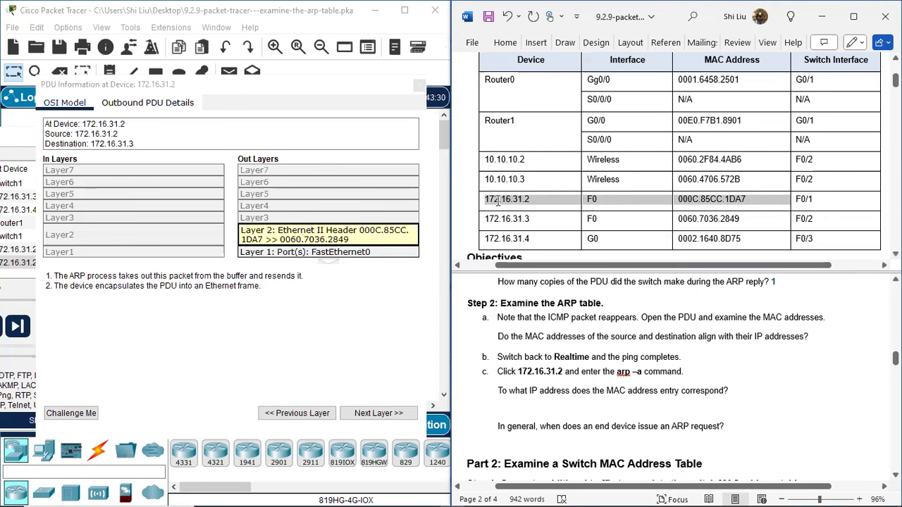
drag(497, 200, 498, 201)
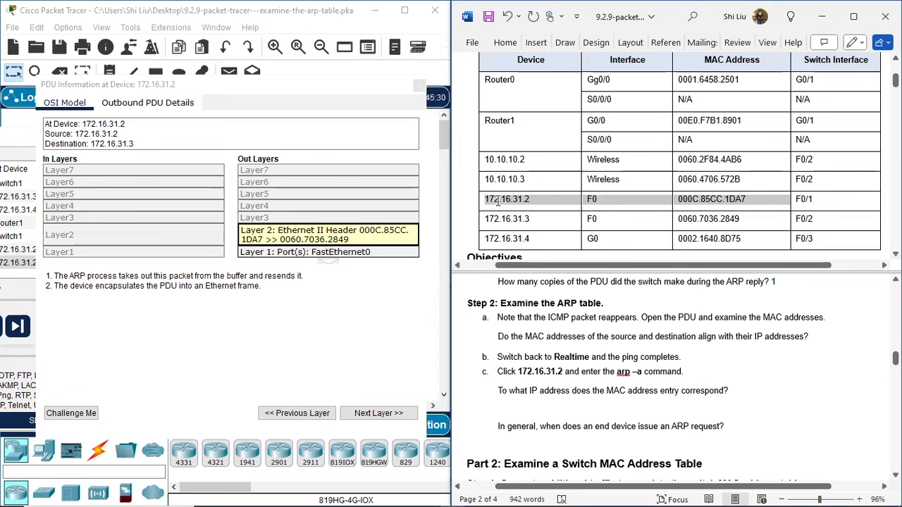
click(362, 239)
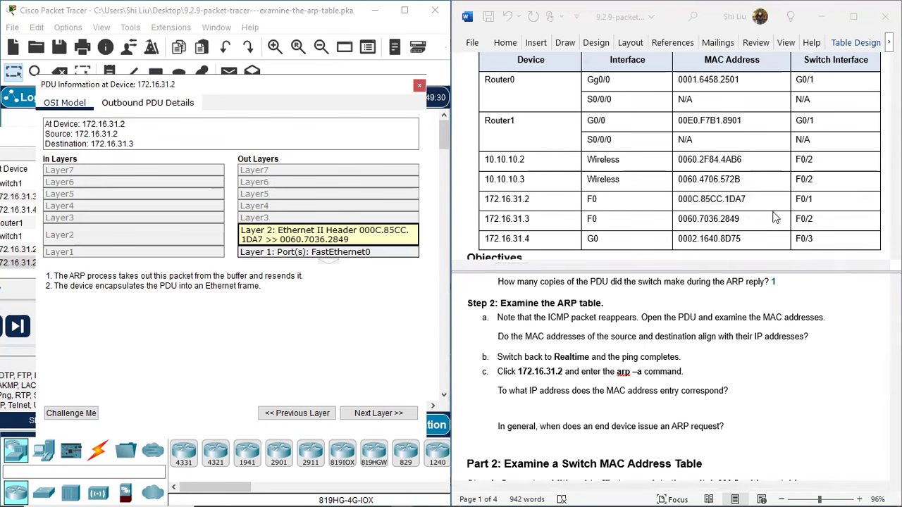
click(739, 219)
drag(740, 219, 518, 221)
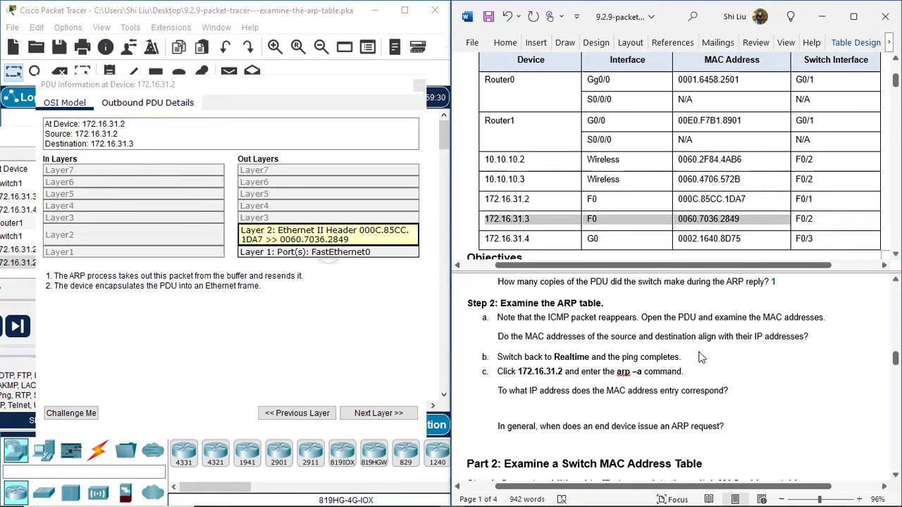
Reveal the answer "Yes" to whether the MAC addresses align with their IP addresses by setting its font color to blue.
click(842, 337)
double_click(808, 337)
click(583, 312)
click(541, 371)
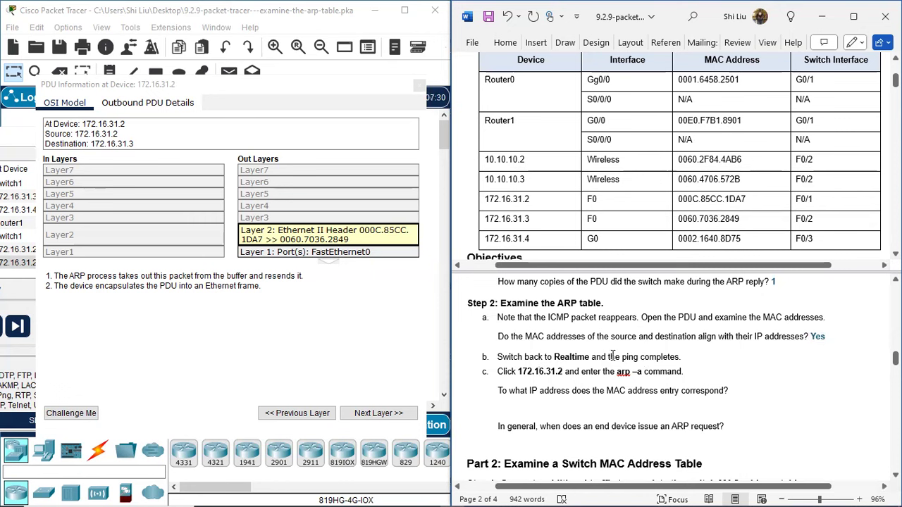
Close the PDU information for 172.16.31.2 and switch the simulation back to Realtime mode.
click(357, 94)
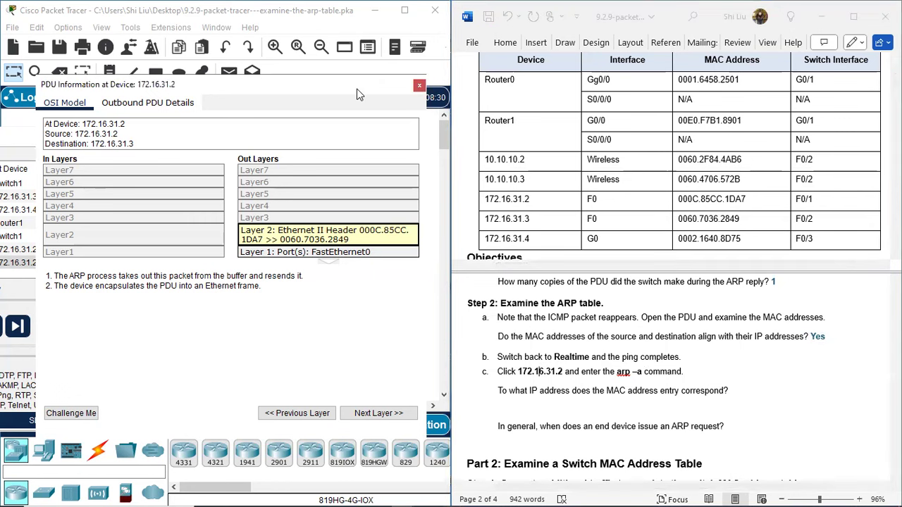
click(419, 85)
click(350, 426)
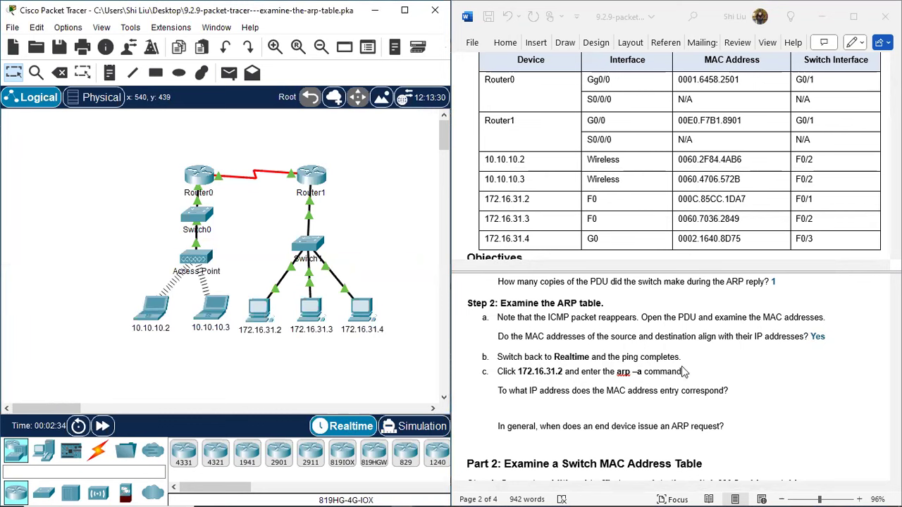
Bring up PC 172.16.31.2's command prompt and run arp -a, keeping the worksheet uncovered.
click(260, 311)
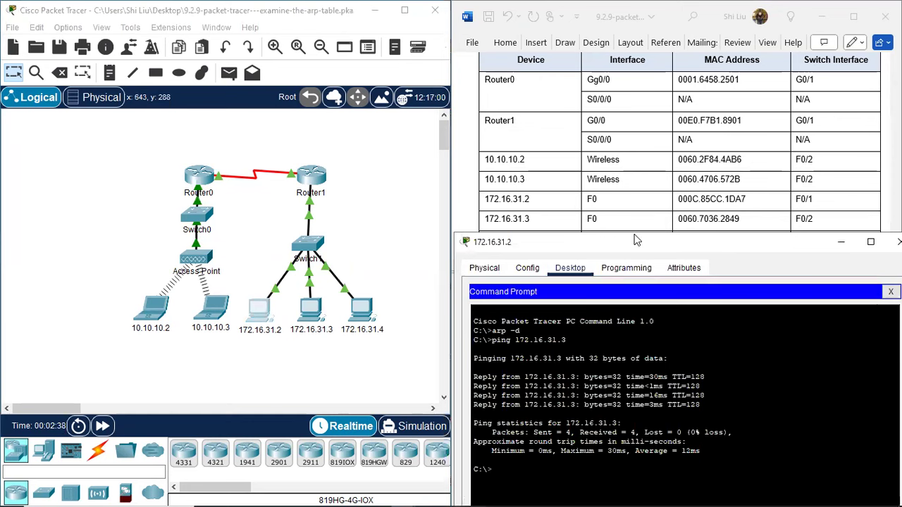
drag(634, 240, 180, 116)
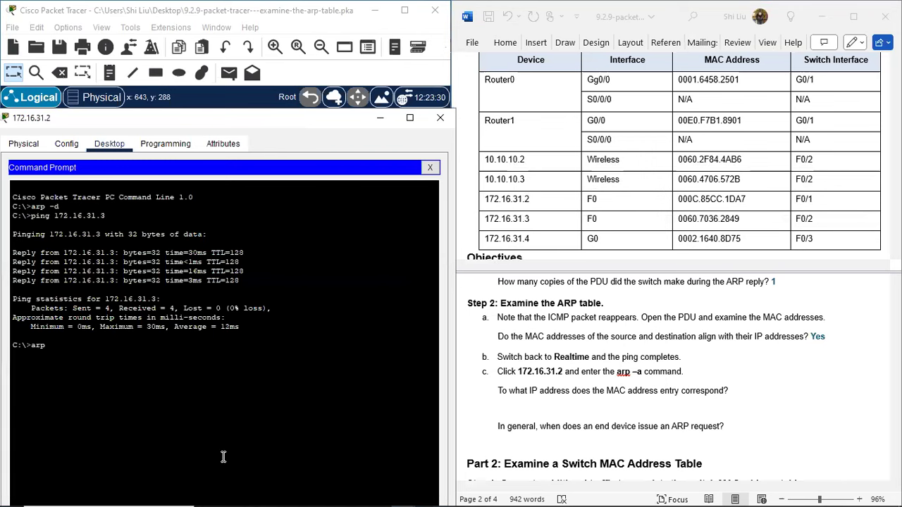
key(Return)
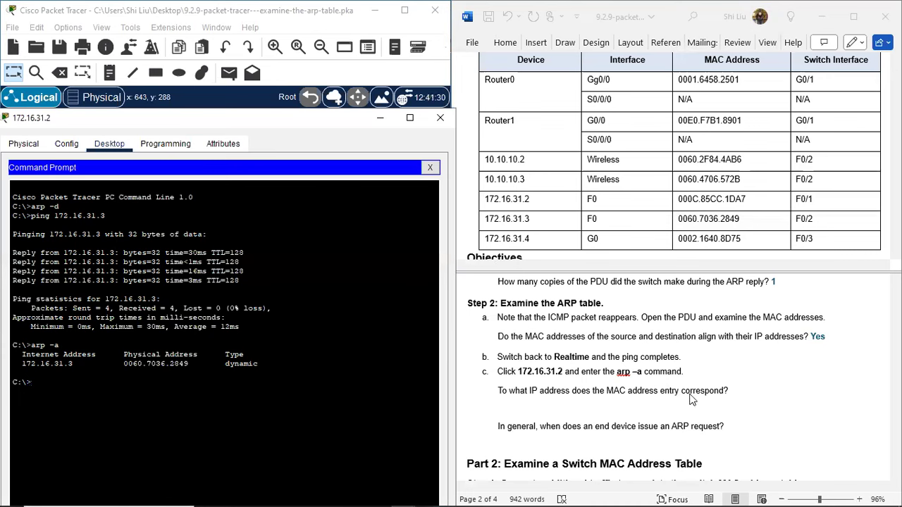
Check the IP address of the ARP entry and reveal the worksheet answer "172.16.31.3" by setting its font color to blue.
drag(191, 364, 124, 364)
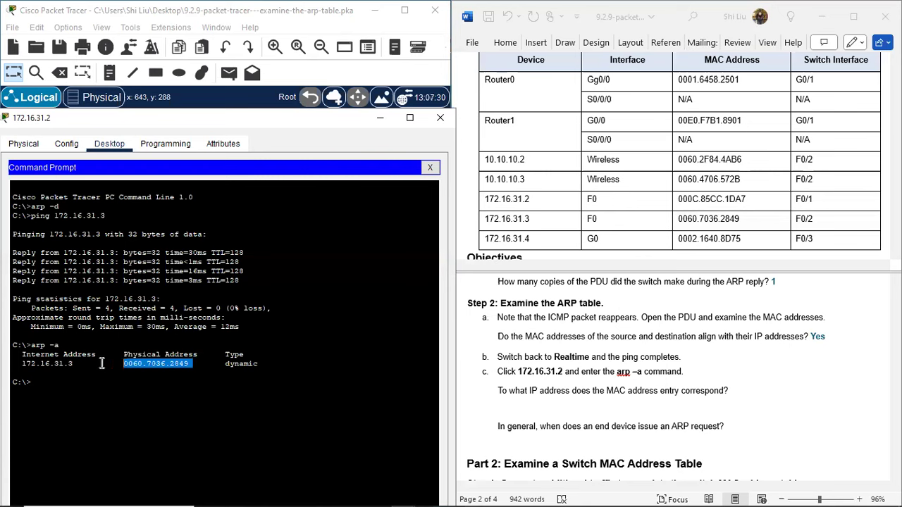
drag(79, 363, 24, 366)
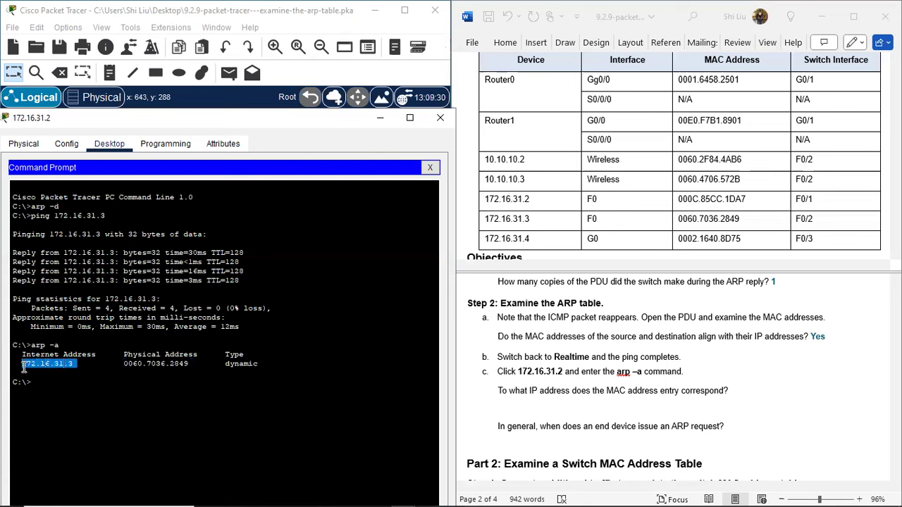
click(503, 403)
drag(521, 400, 584, 405)
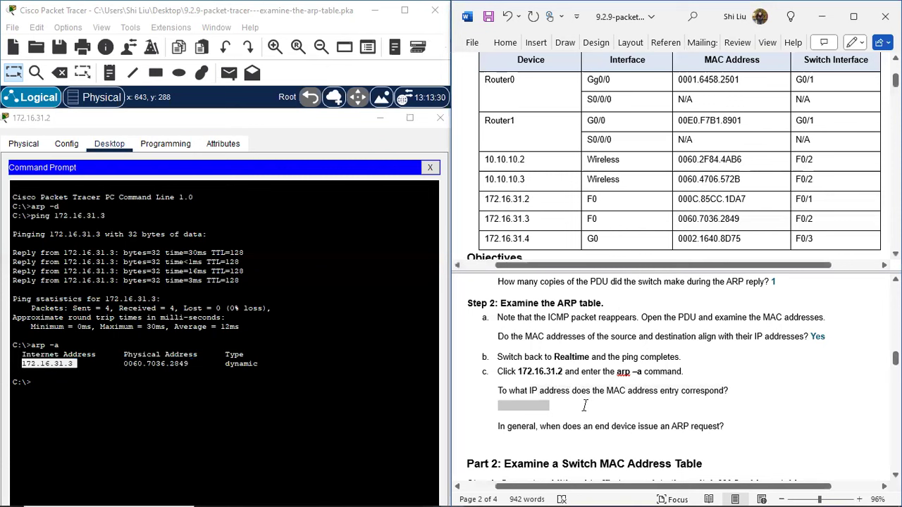
click(562, 383)
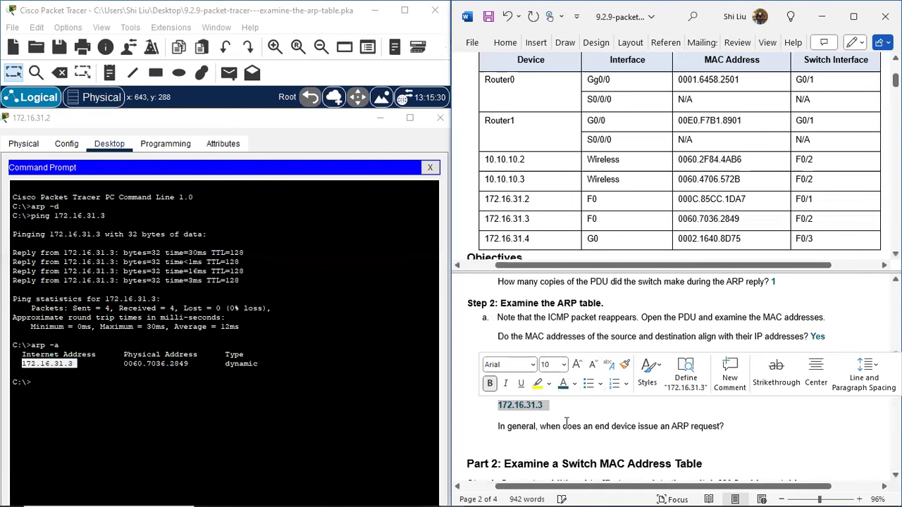
scroll(553, 414, down, 1)
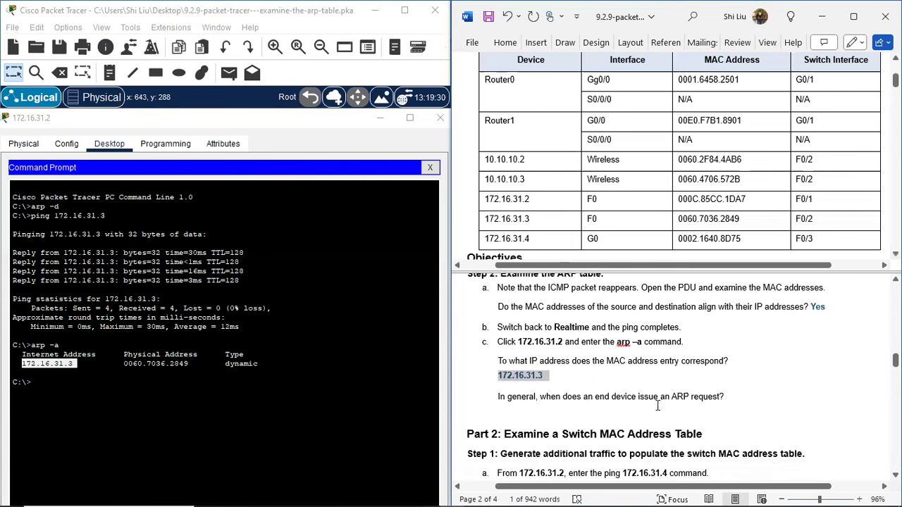
Uncover the topology and examine PC 172.16.31.2 and its connection to Switch1.
click(323, 125)
drag(323, 125, 331, 404)
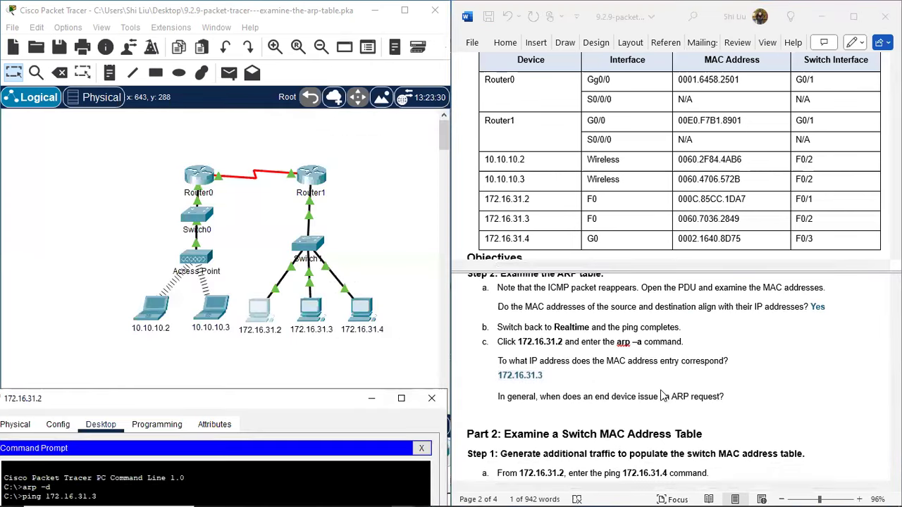
click(353, 356)
drag(237, 279, 334, 284)
drag(236, 346, 285, 289)
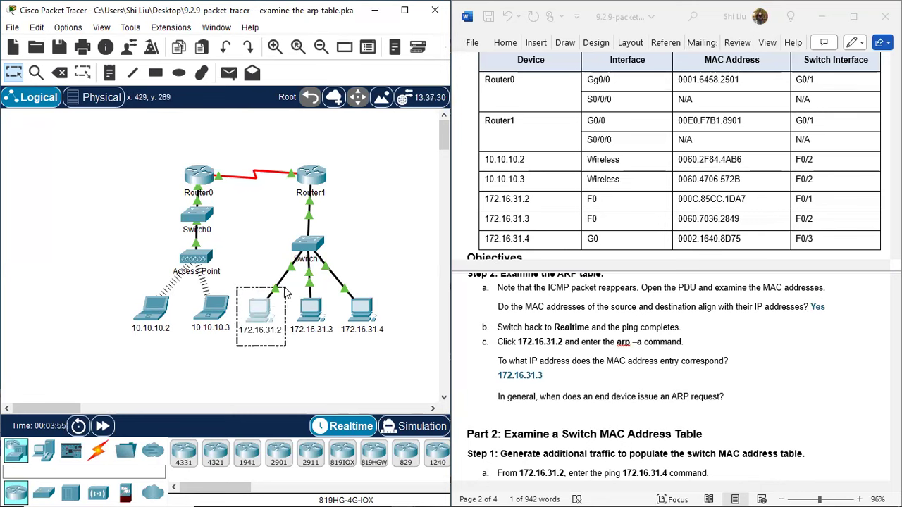
drag(285, 288, 285, 289)
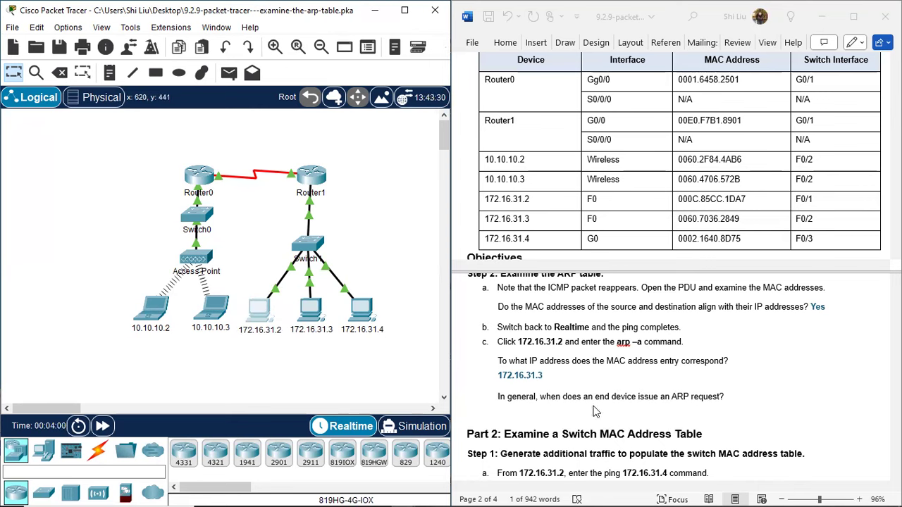
Reveal the answer "When the end device doesn't know the destination MAC address." by setting its font color to blue.
click(511, 416)
drag(498, 410, 735, 419)
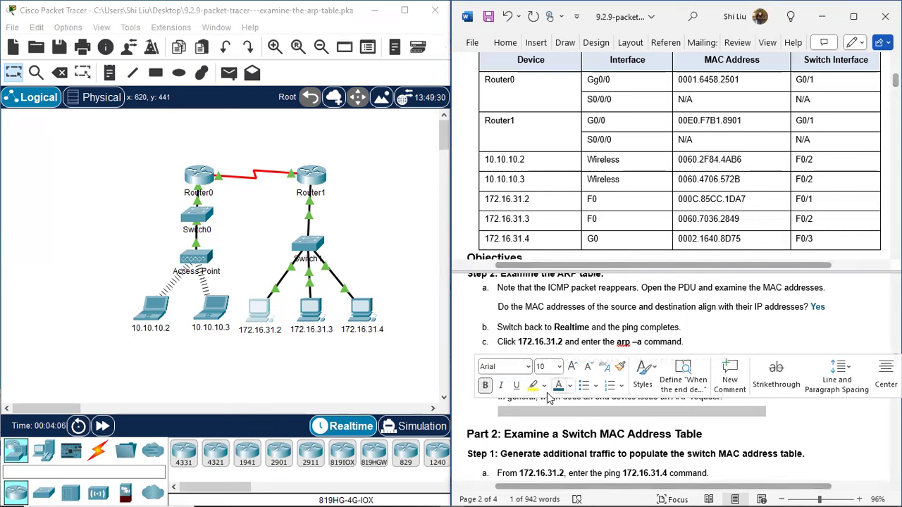
click(558, 385)
click(721, 429)
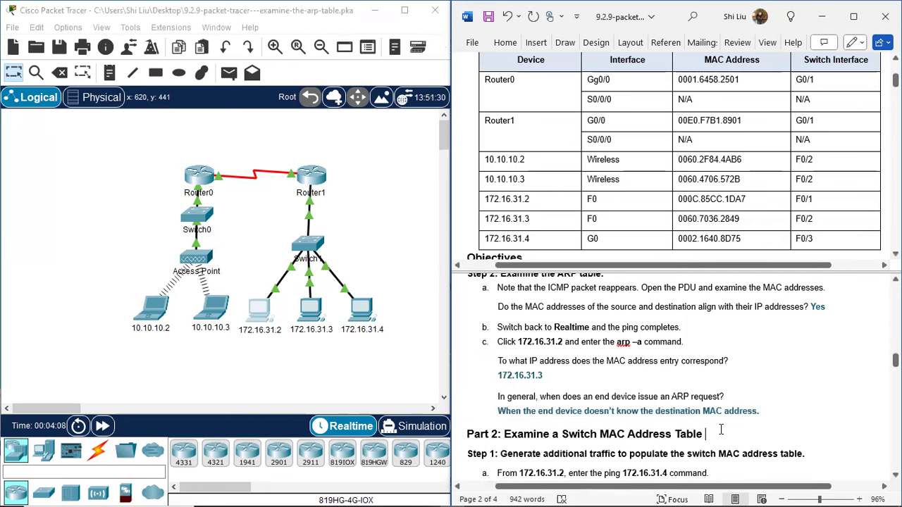
Reopen PC 172.16.31.2's command prompt and enter the ping 172.16.31.4 command from Part 2, Step 1.
scroll(721, 429, down, 3)
click(259, 310)
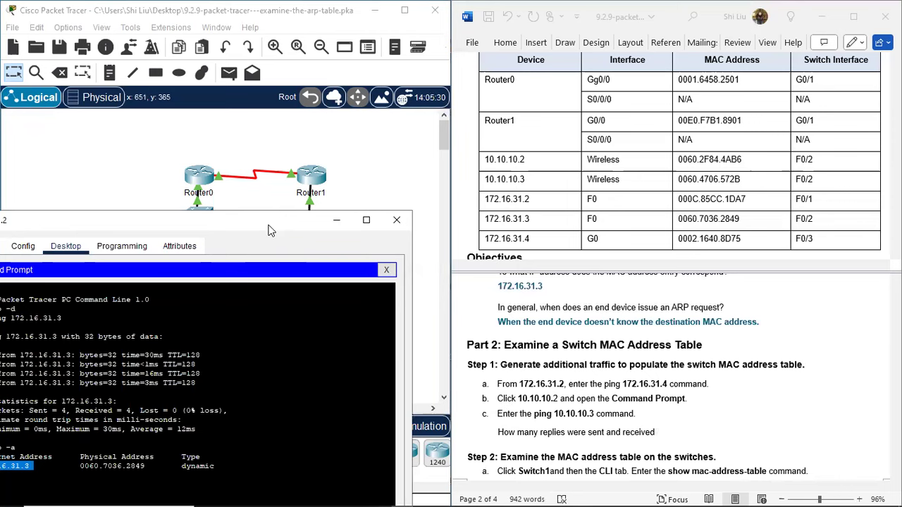
drag(270, 230, 329, 77)
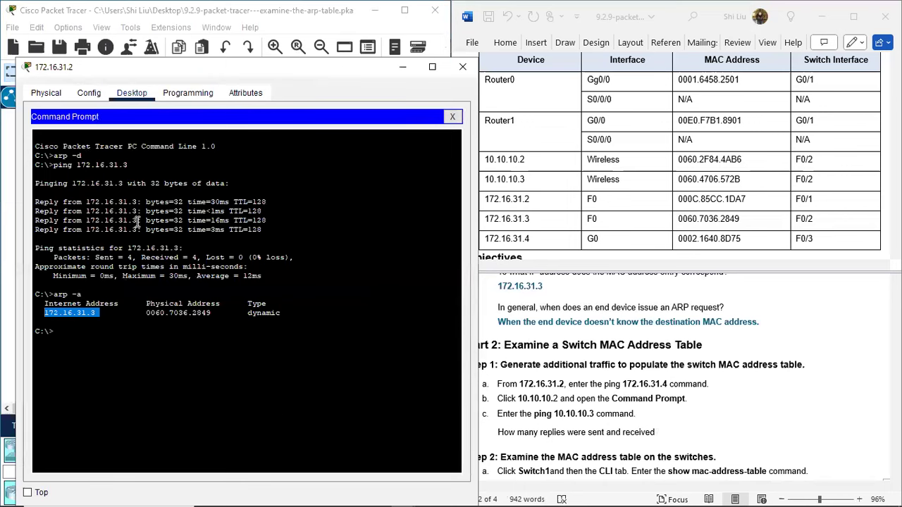
click(69, 335)
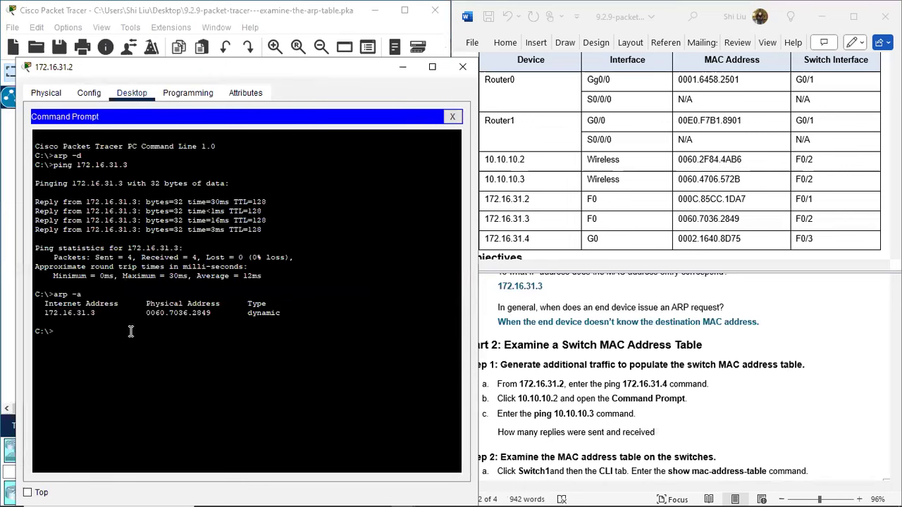
text(arp -a)
key(Up)
key(Return)
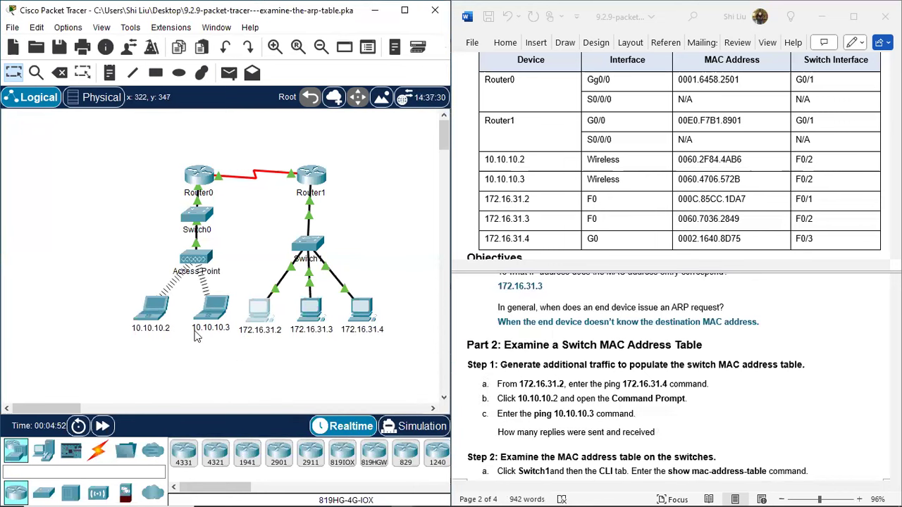
Open the Command Prompt on laptop 10.10.10.2 and run ping 10.10.10.3.
click(156, 310)
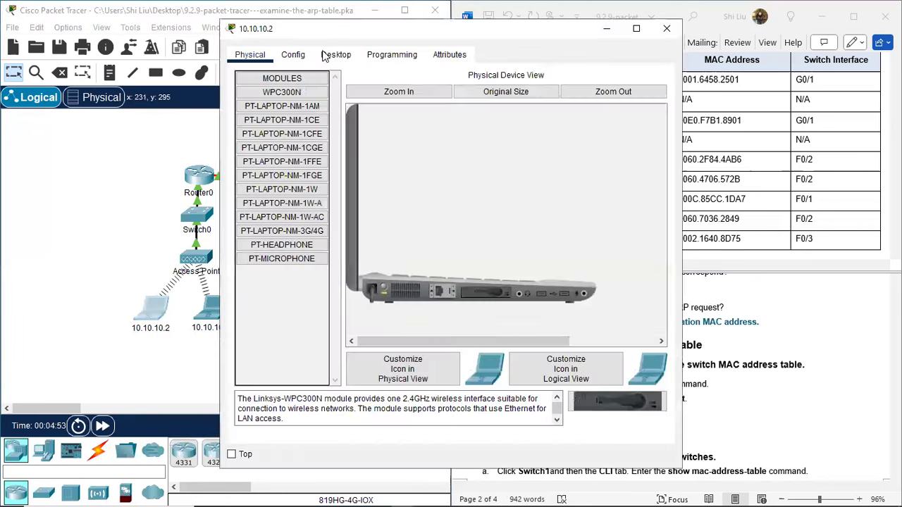
click(335, 55)
click(535, 117)
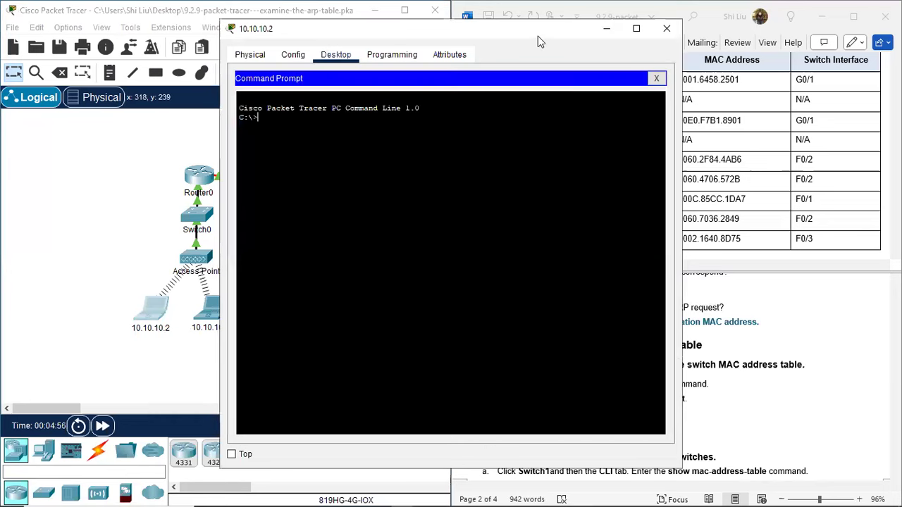
text(pi)
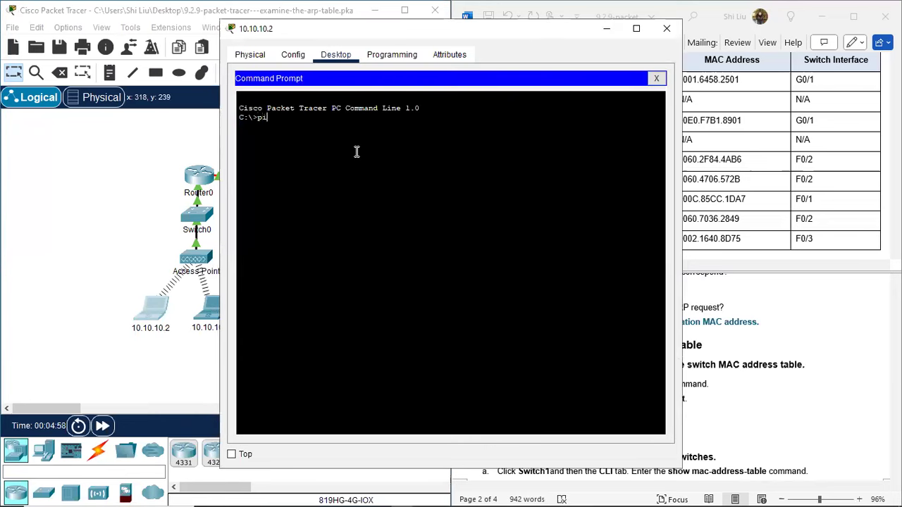
text(ng 10.10.10.3)
key(Return)
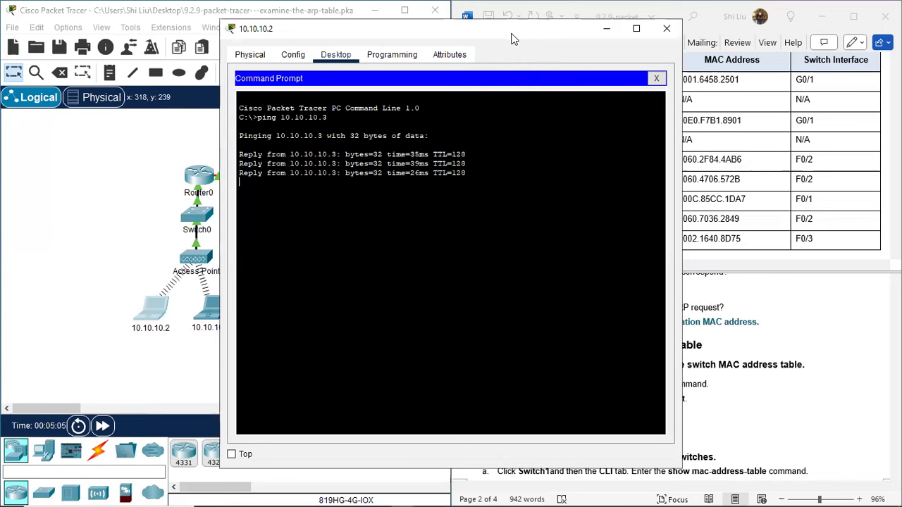
Check the ping statistics and reveal the worksheet answer "4 replies: Sent 4, received 4" by setting its font color to blue.
drag(513, 39, 287, 67)
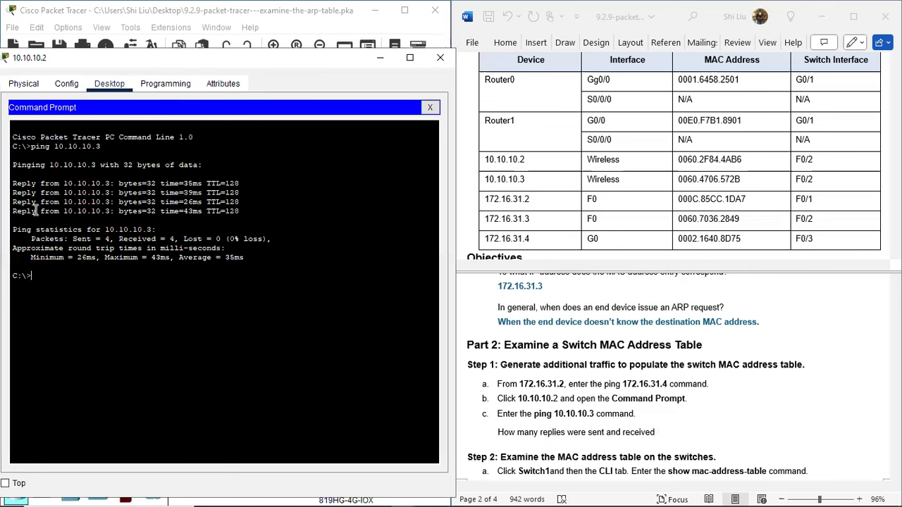
drag(73, 239, 179, 241)
click(686, 426)
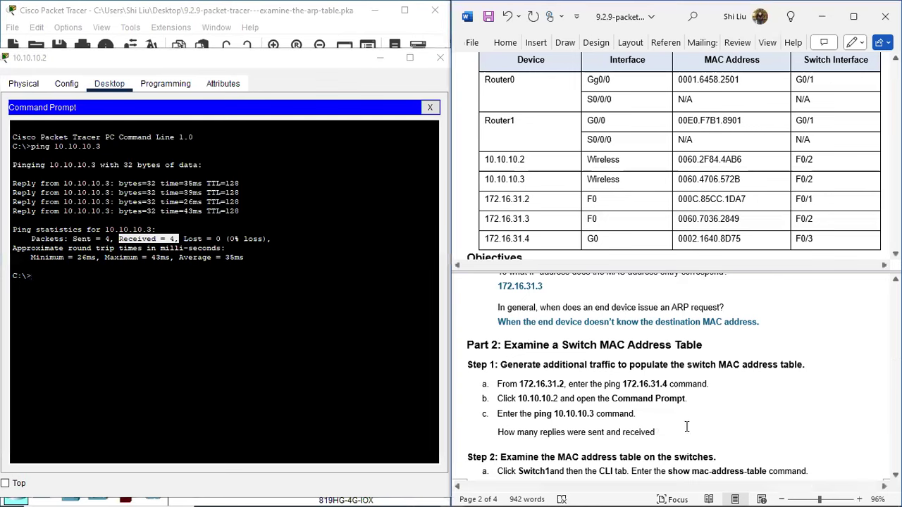
text(Received = 4,)
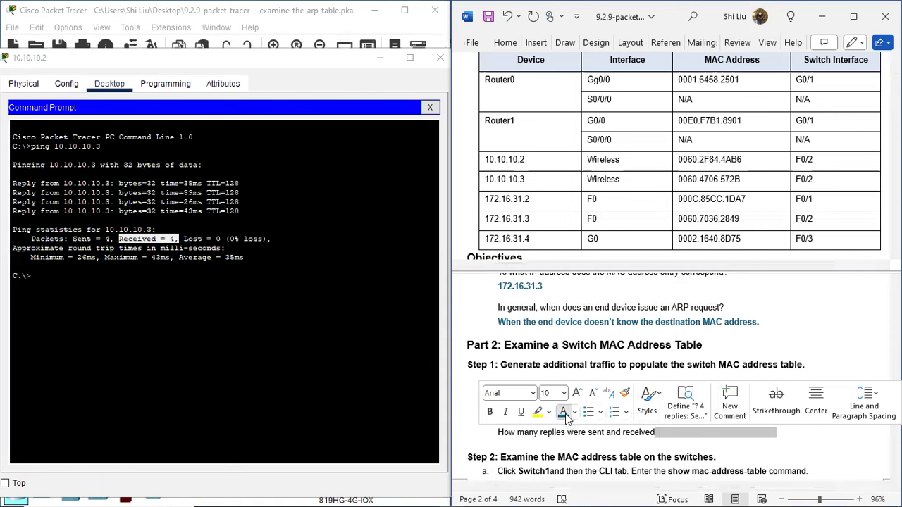
scroll(571, 424, down, 3)
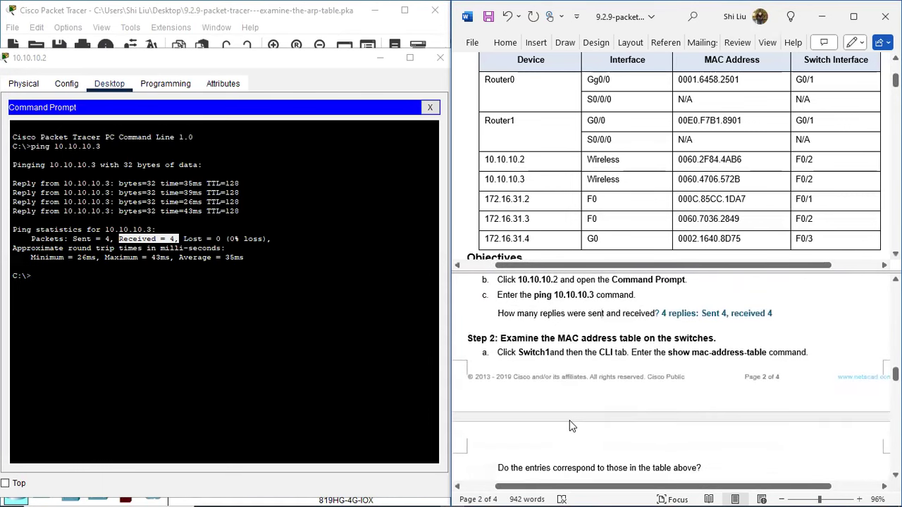
Close the 10.10.10.2 window, then open Switch1's command-line interface and place its window clear of the worksheet.
click(328, 57)
click(430, 62)
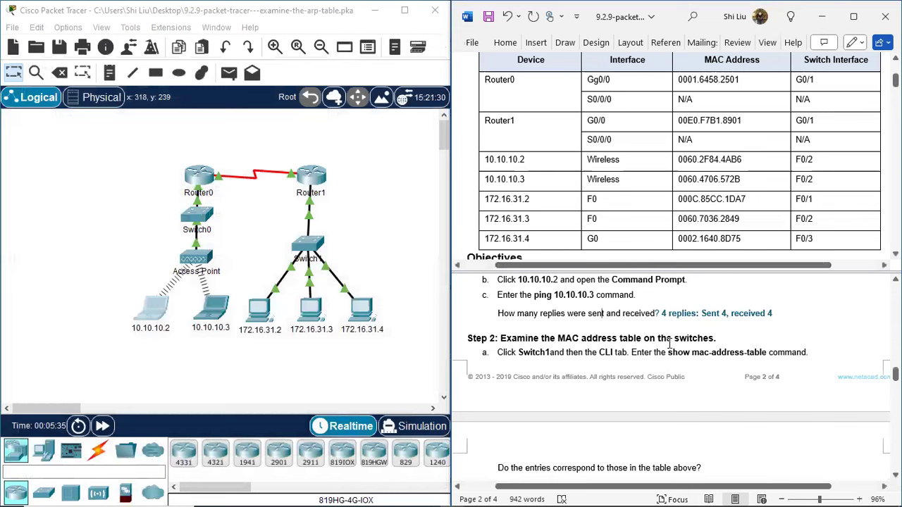
drag(268, 228, 372, 279)
drag(141, 196, 262, 247)
scroll(572, 344, down, 1)
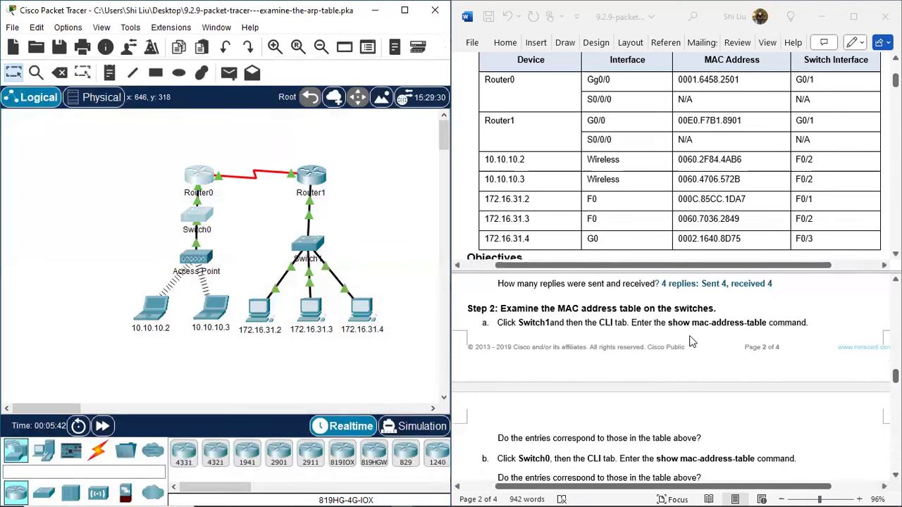
click(313, 245)
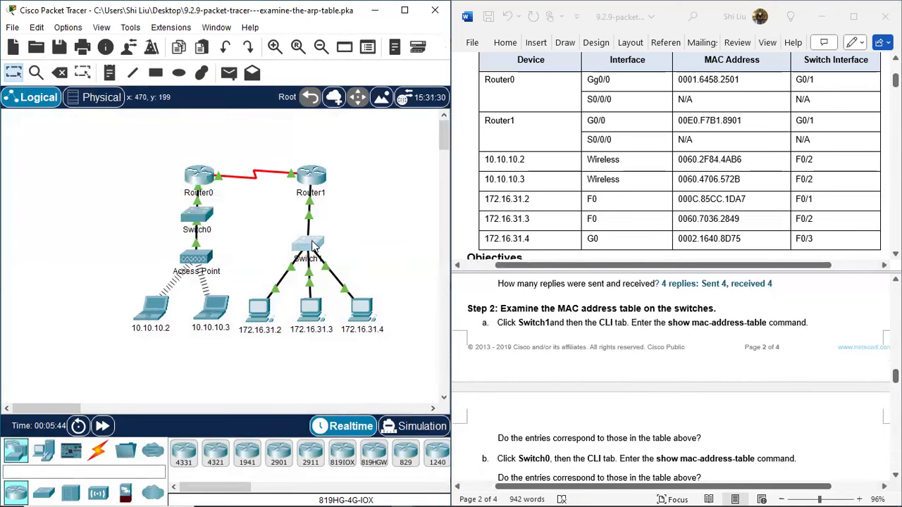
click(329, 59)
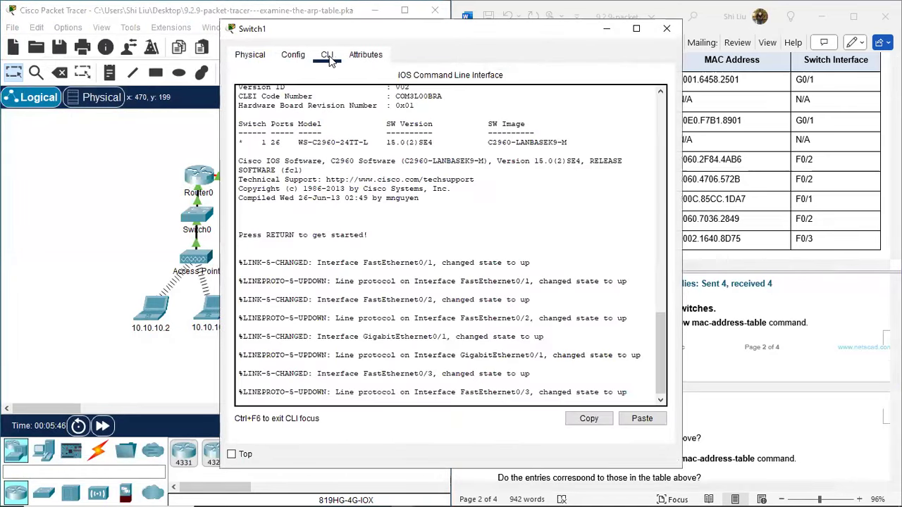
drag(431, 38, 221, 55)
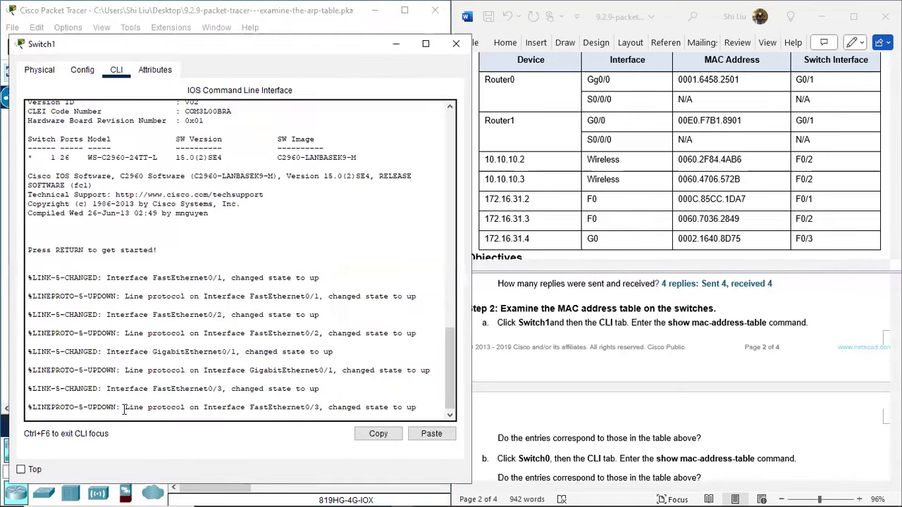
Enter privileged mode on Switch1 with enable and run show mac-address-table.
key(Return)
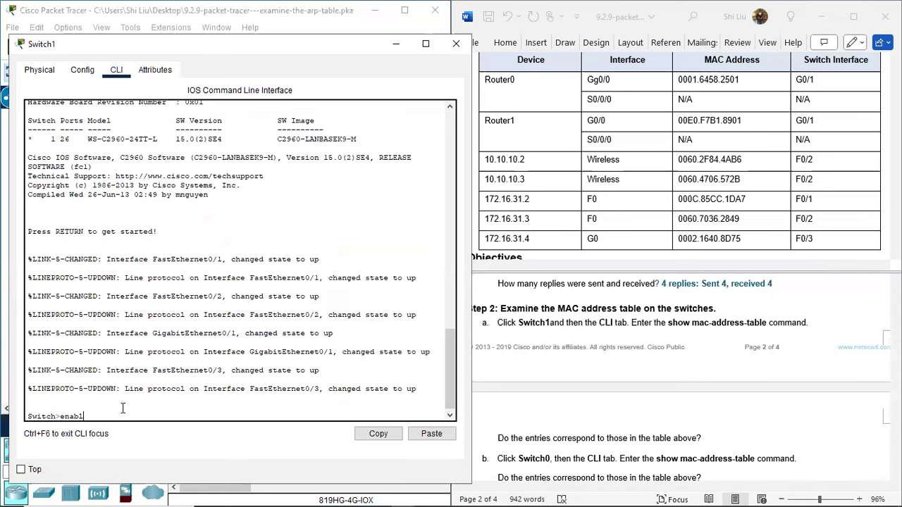
key(Return)
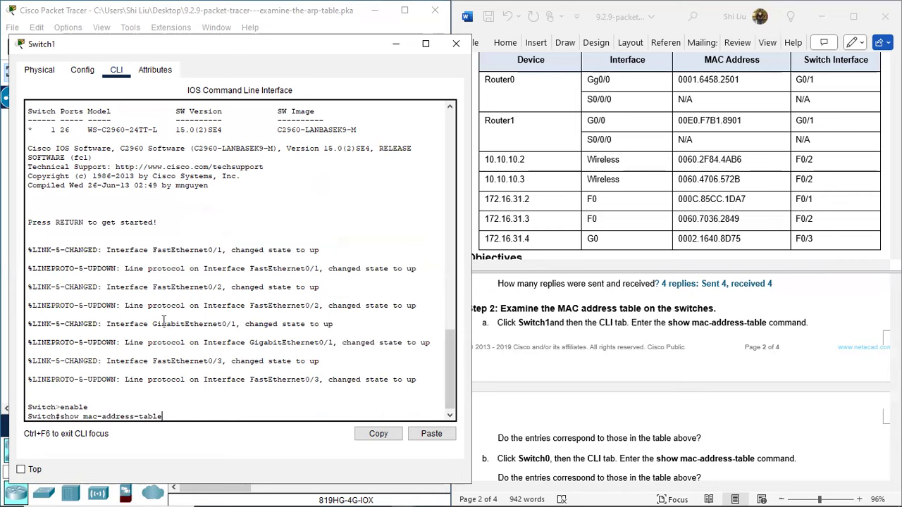
key(Return)
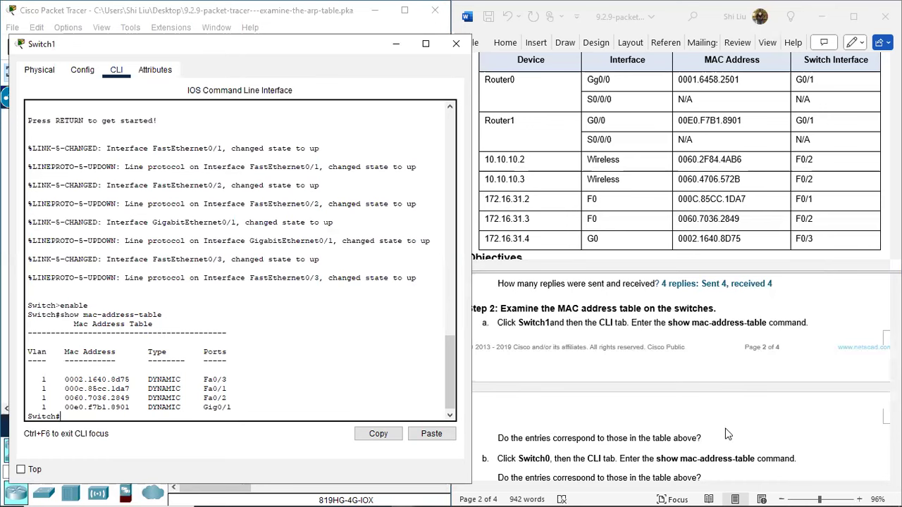
Compare Switch1's MAC table entry 0002.1640.8d75 and its port with the 172.16.31.4 row of the worksheet's Addressing Table.
scroll(728, 434, down, 1)
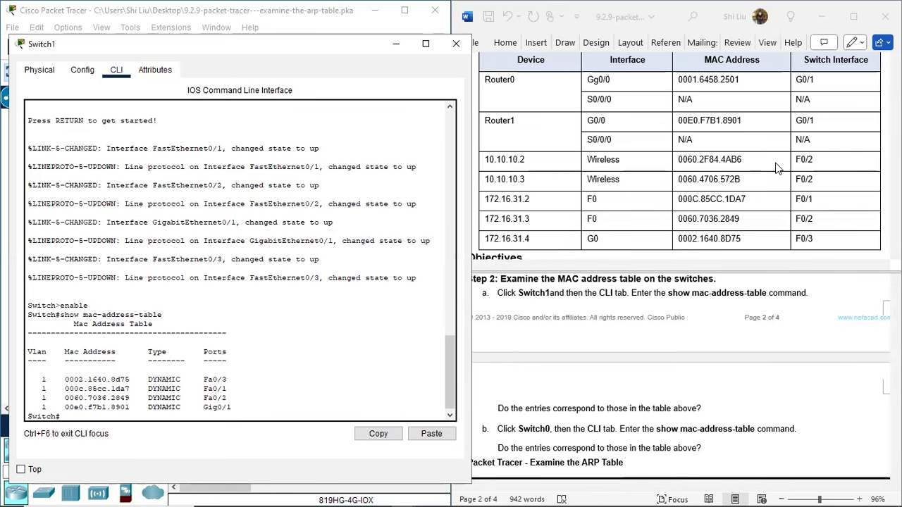
scroll(873, 159, up, 1)
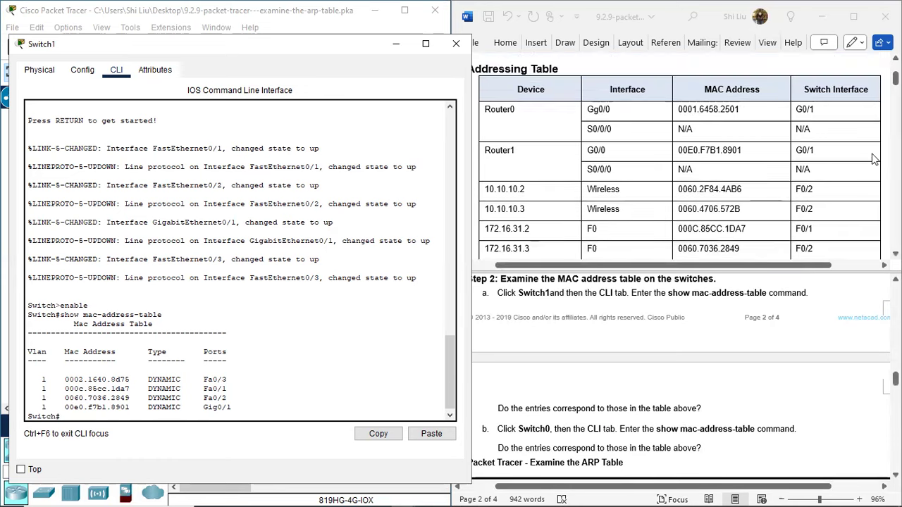
scroll(874, 159, down, 1)
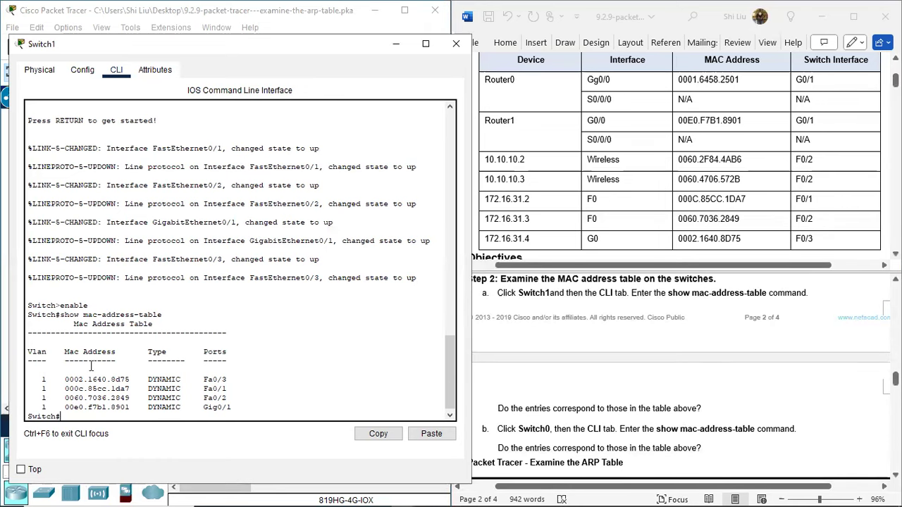
drag(111, 379, 230, 379)
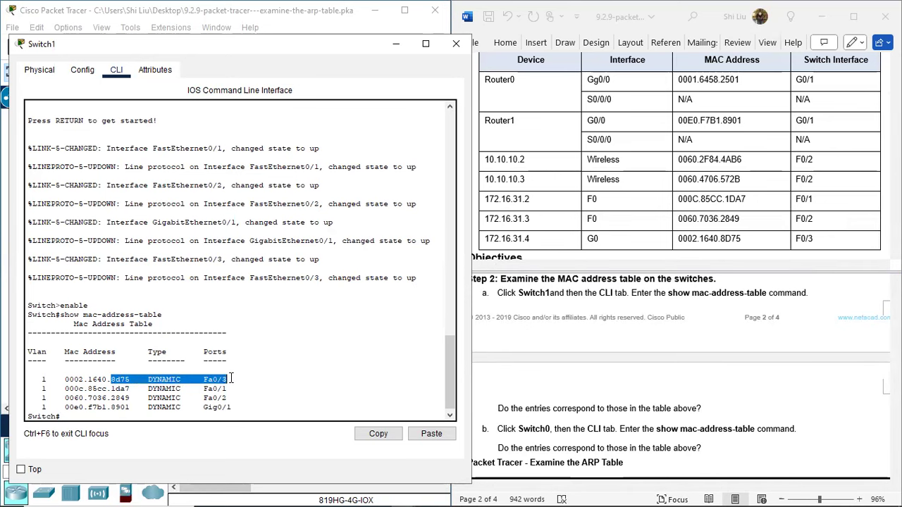
click(726, 238)
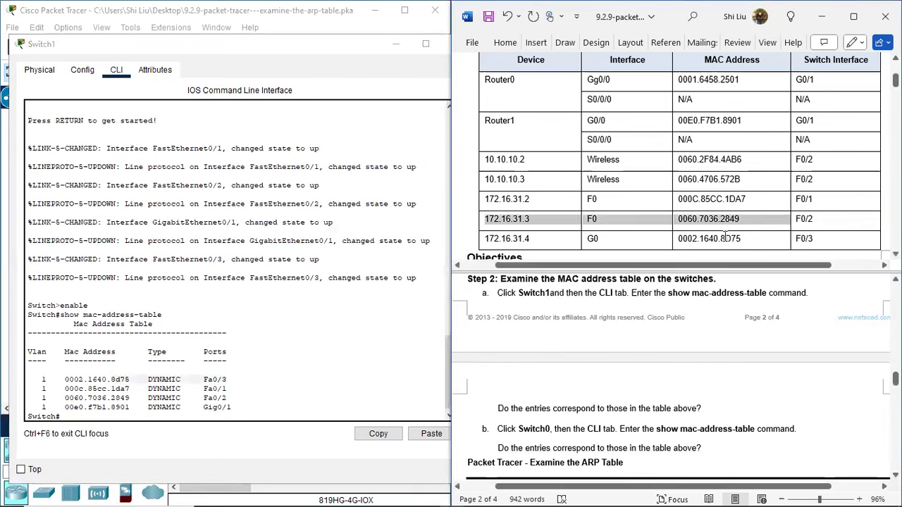
drag(726, 239, 819, 237)
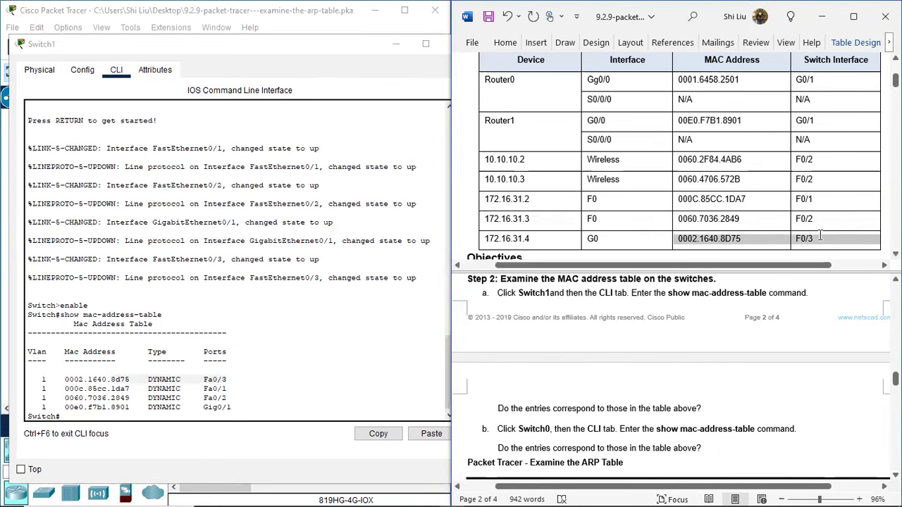
Compare Switch1's entries 000c.85cc.1da7 and 0060.7036.2849 with the 172.16.31.2 and 172.16.31.3 rows of the Addressing Table.
click(116, 390)
drag(114, 389, 237, 388)
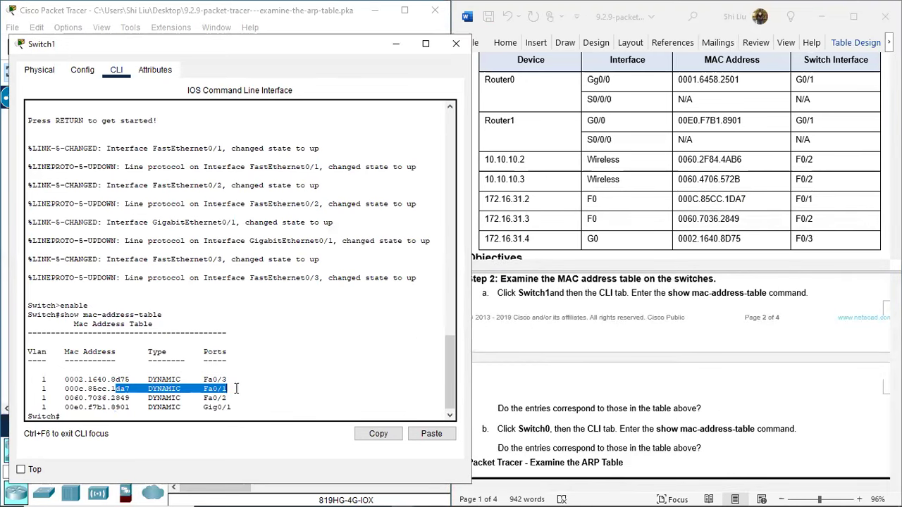
click(727, 210)
drag(724, 201, 817, 199)
click(113, 398)
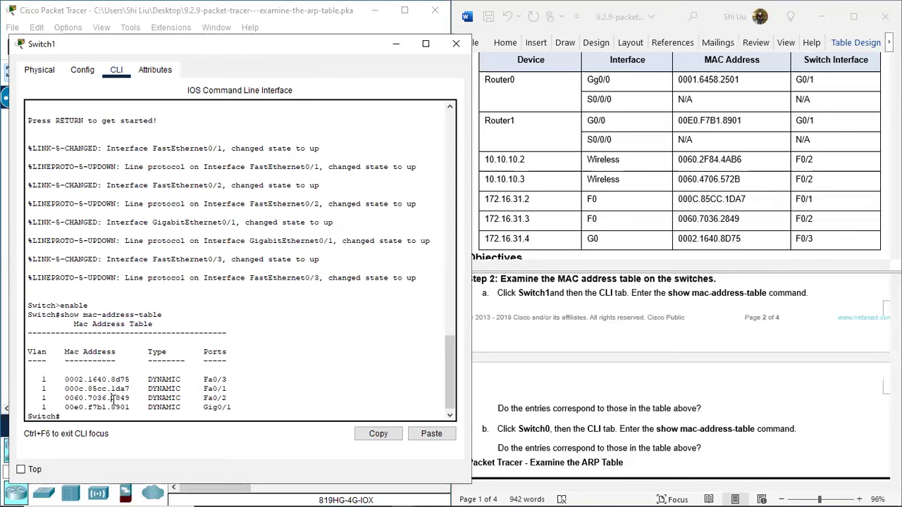
drag(111, 398, 236, 399)
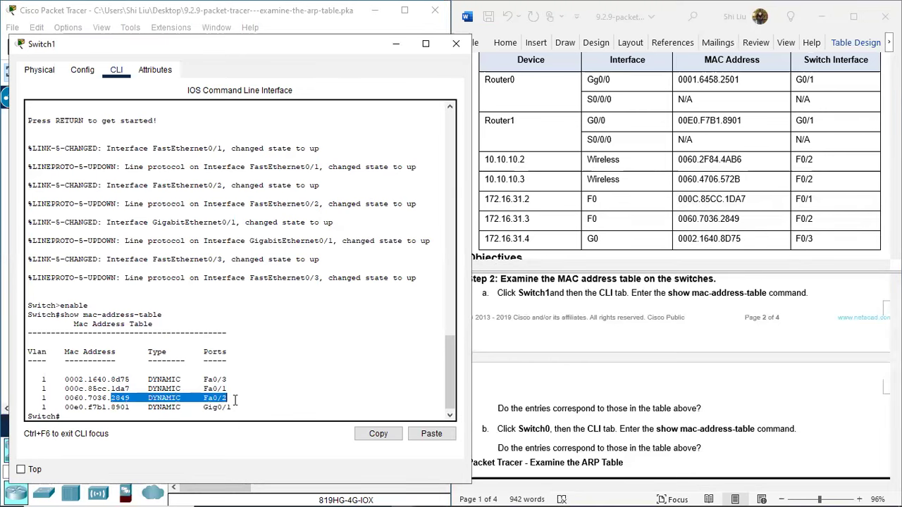
click(726, 227)
click(719, 219)
drag(719, 221, 816, 219)
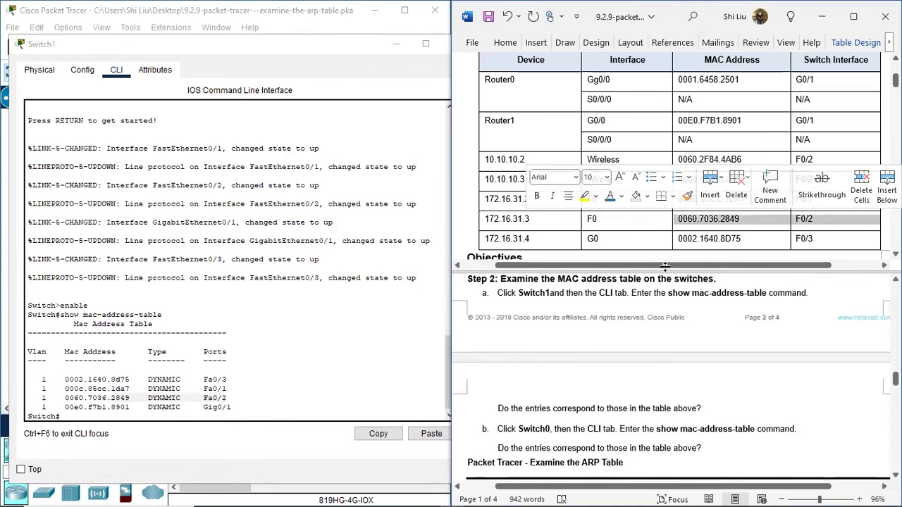
Compare Switch1's entry 00e0.f7b1.8901 and its port with Router1's G0/0 row in the Addressing Table.
click(115, 411)
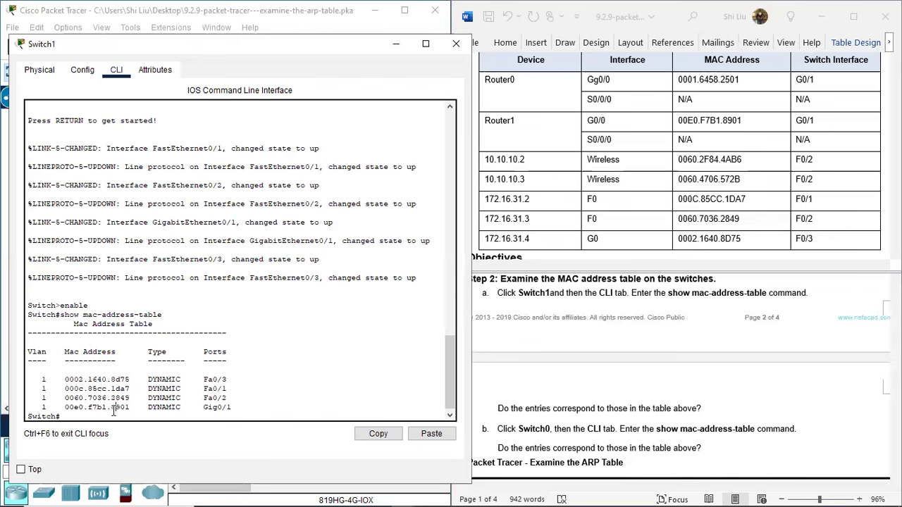
drag(118, 412, 239, 408)
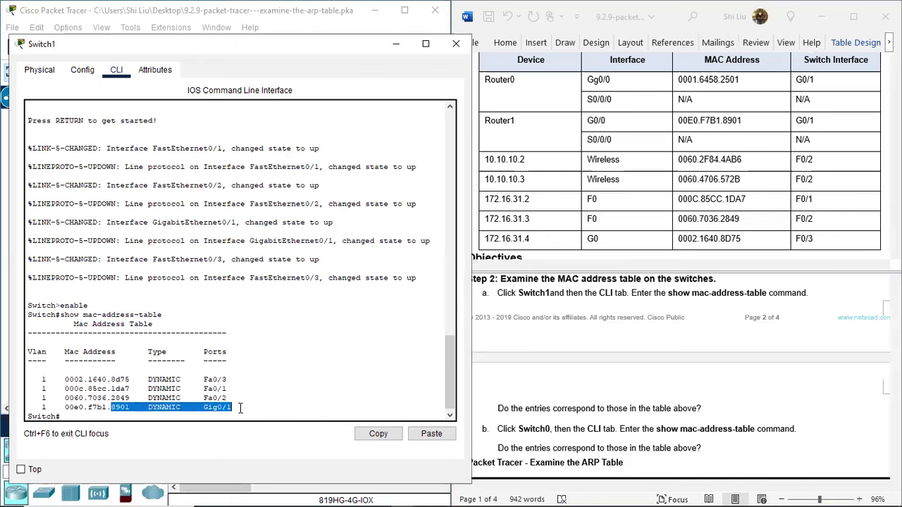
click(726, 120)
drag(726, 119, 830, 119)
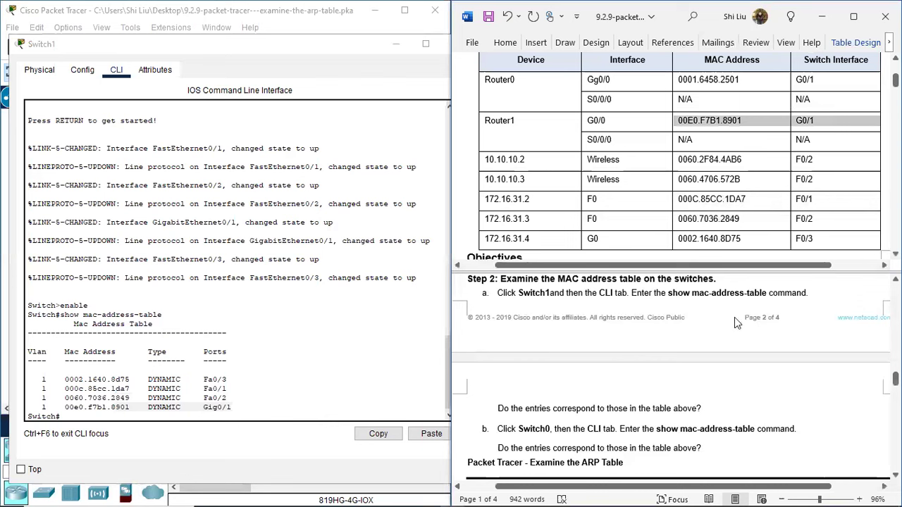
Reveal the answer "Yes" to the Switch1 table question by setting its font color to blue.
click(716, 408)
drag(720, 407, 706, 408)
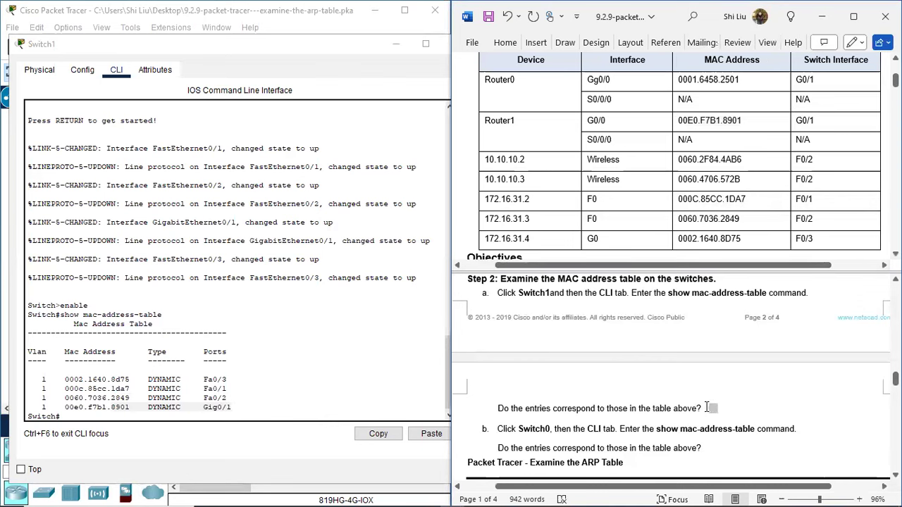
click(583, 383)
scroll(564, 380, down, 2)
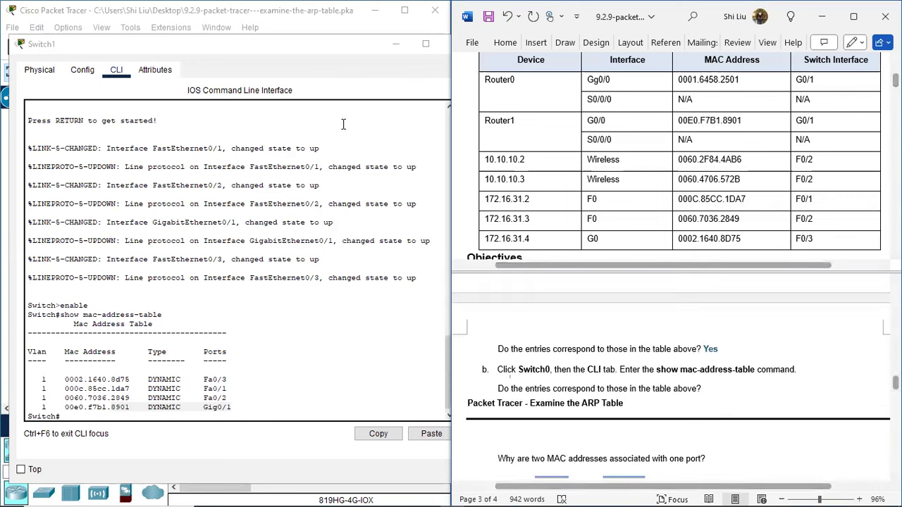
Close the Switch1 window and open Switch0's command-line interface.
click(307, 49)
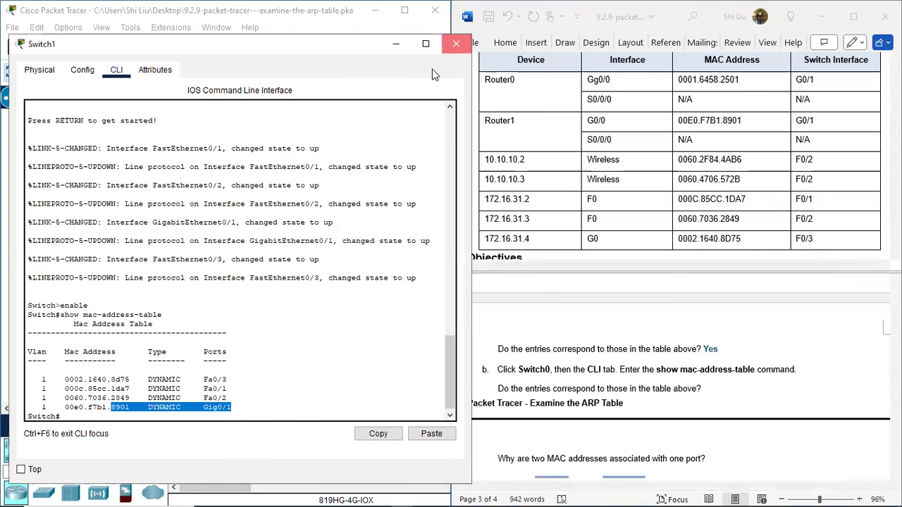
click(456, 44)
click(200, 217)
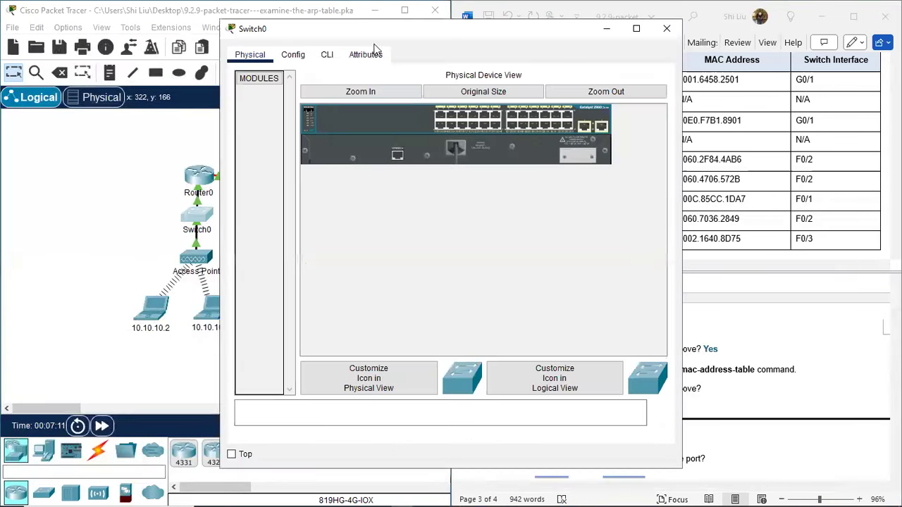
click(327, 54)
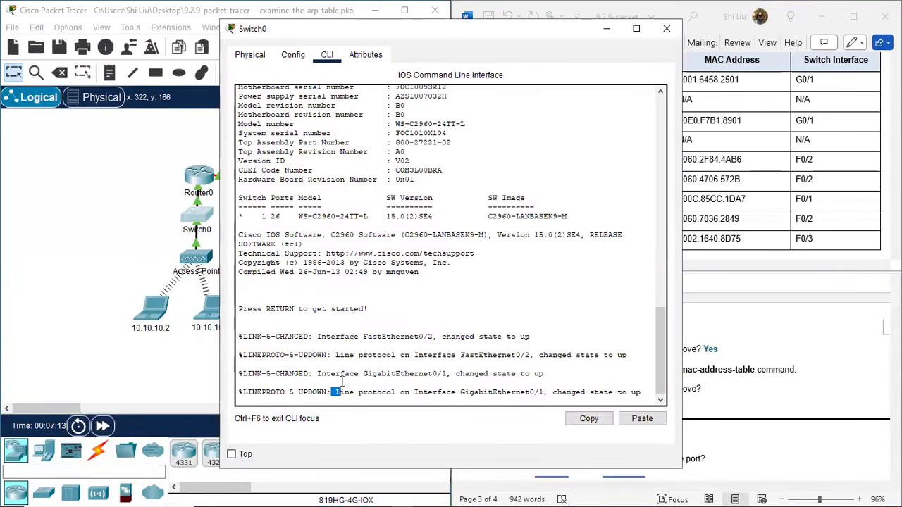
Enter privileged mode on Switch0 with the enable command and move its window off the worksheet.
key(Return)
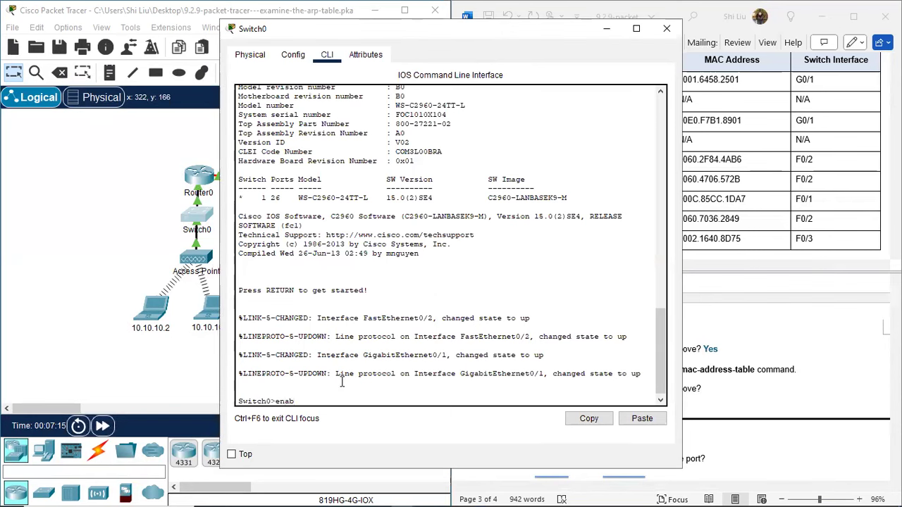
text(enable)
key(Return)
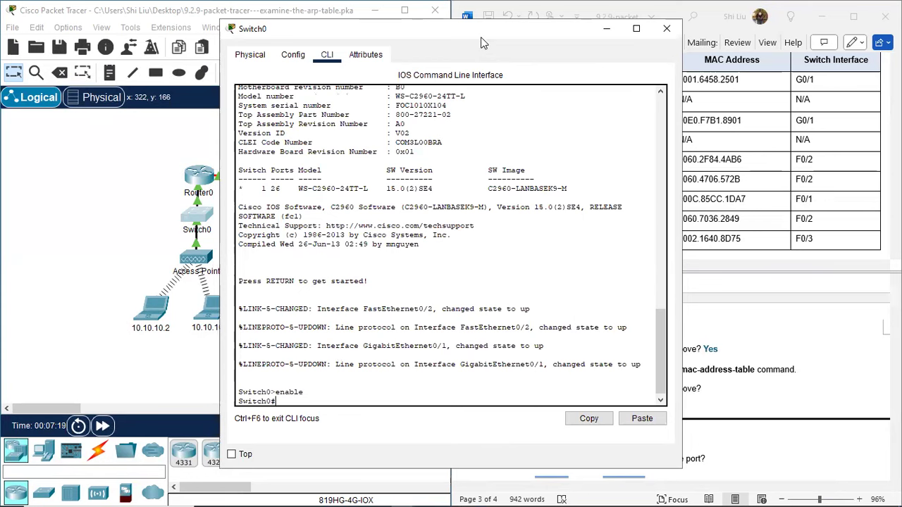
drag(481, 43, 325, 54)
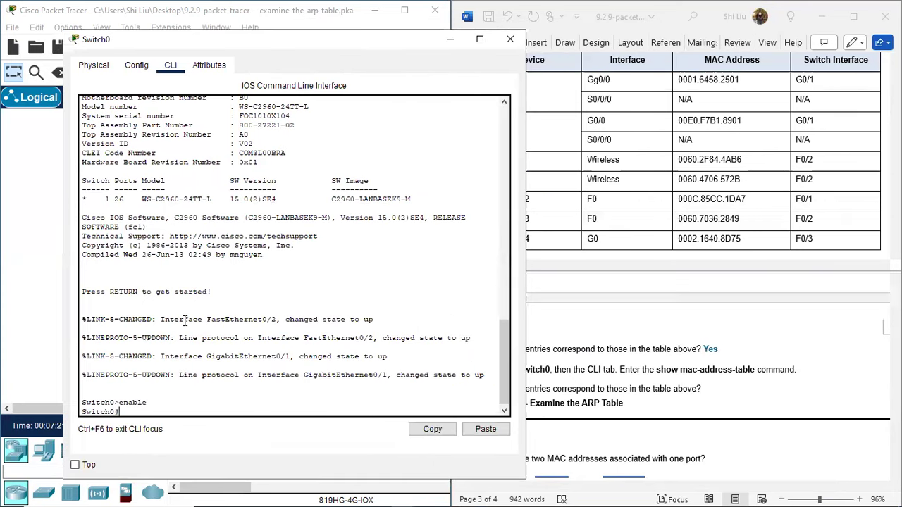
Run show mac-address-table on Switch0, correcting the misspelled "adress", and move the window so the Addressing Table can be read.
text(show mac-adress-table)
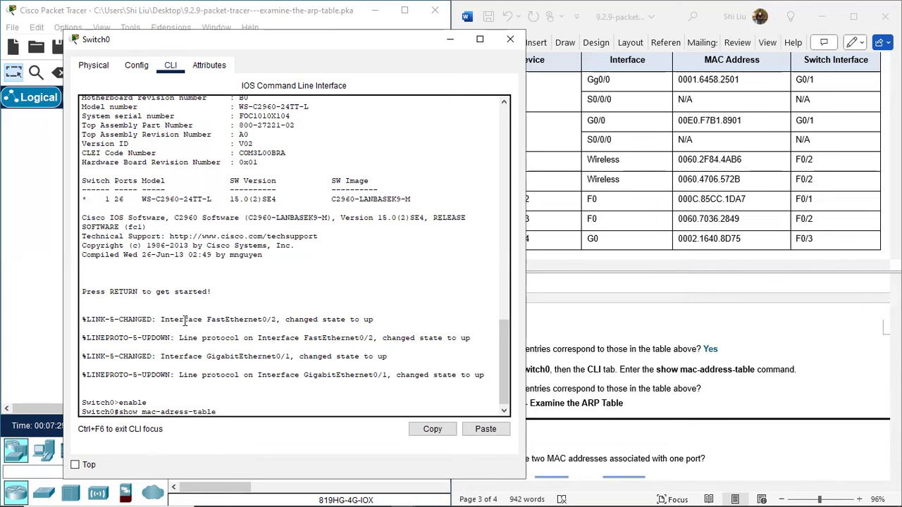
key(Return)
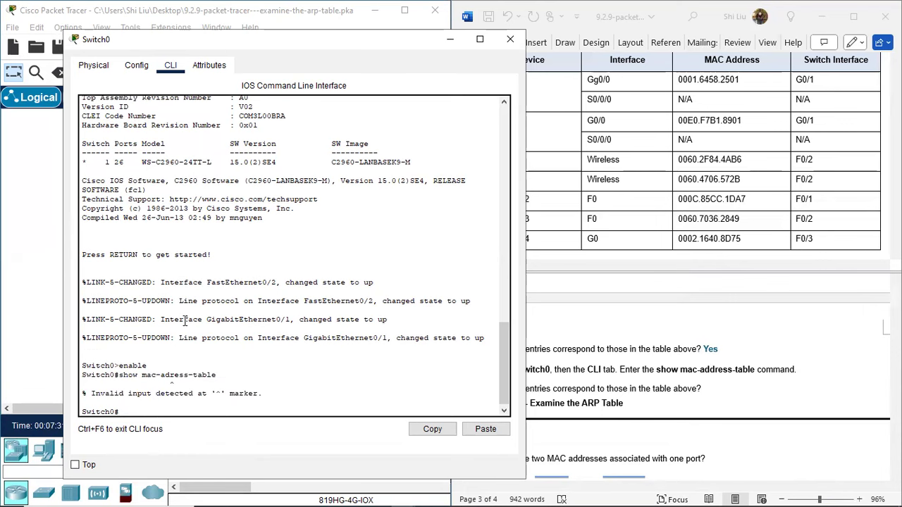
key(Up)
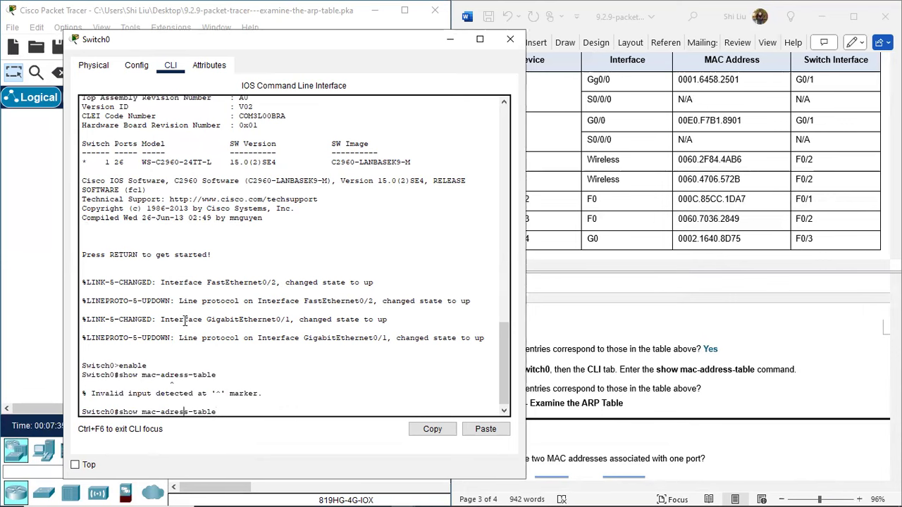
key(Left)
key(Left)
key(Left)
key(Left)
key(Left)
key(Left)
key(Left)
key(Left)
key(Left)
key(Left)
text(d)
key(Return)
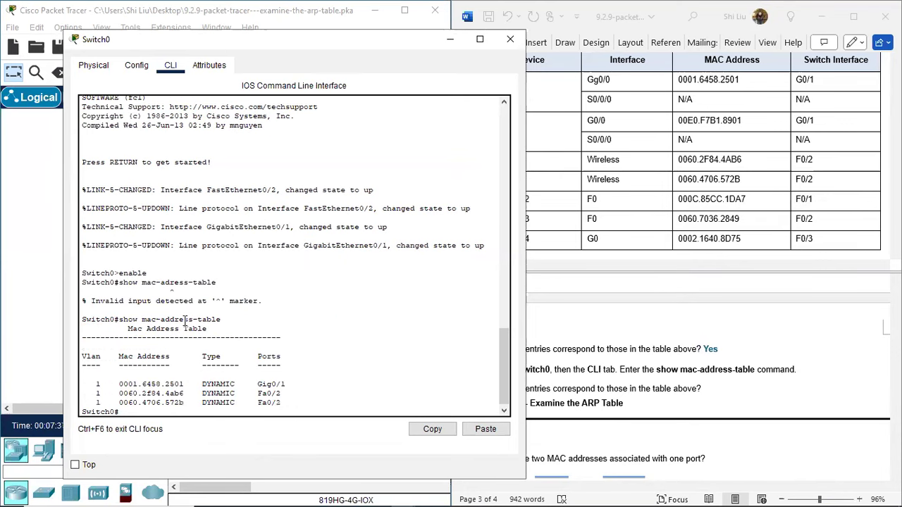
key(Return)
key(Return)
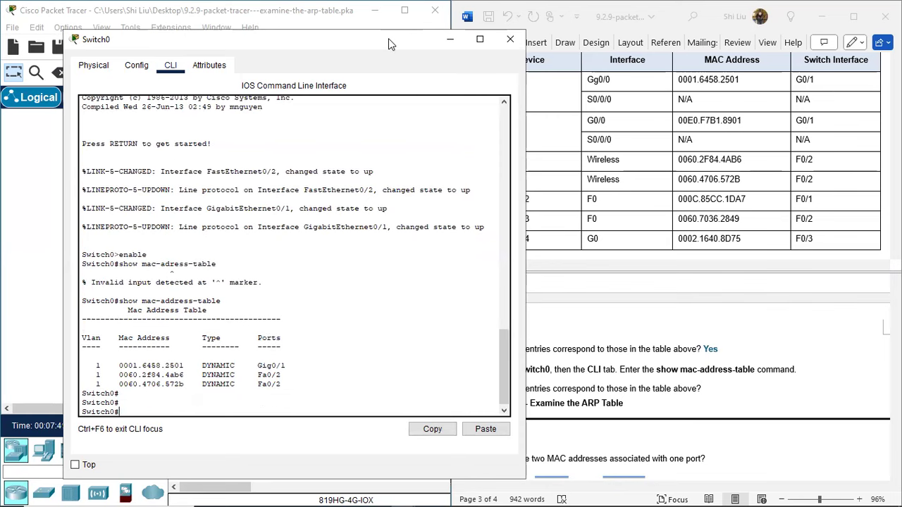
drag(388, 44, 331, 53)
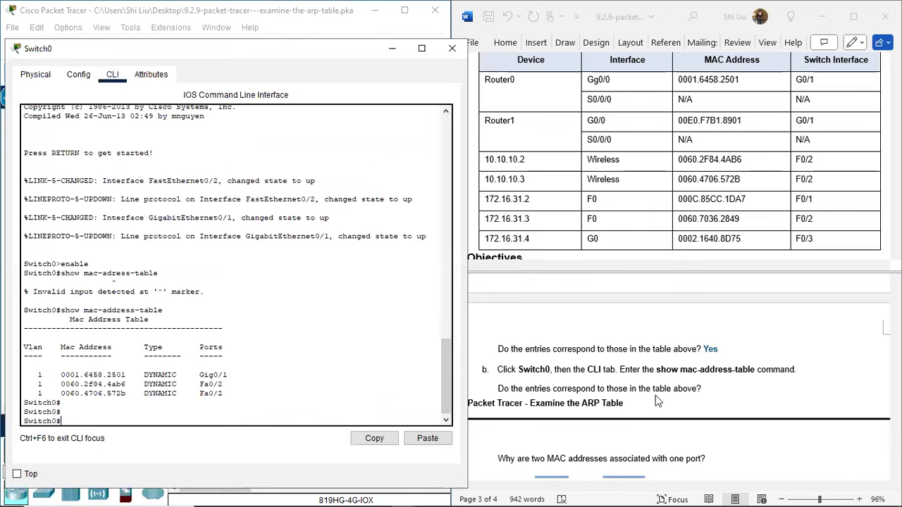
Compare each MAC address and port in Switch0's MAC address table with the matching rows of the worksheet's Addressing Table.
drag(108, 374, 235, 375)
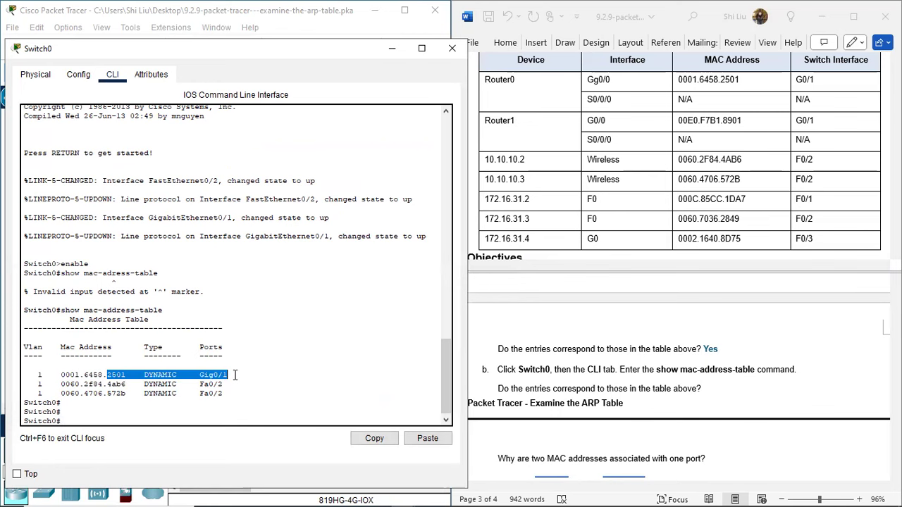
click(725, 83)
drag(720, 80, 817, 84)
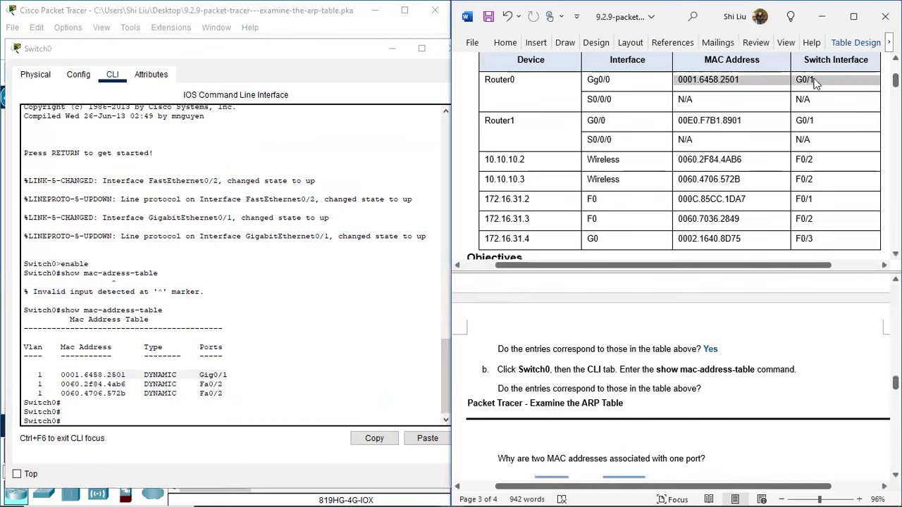
drag(111, 384, 229, 381)
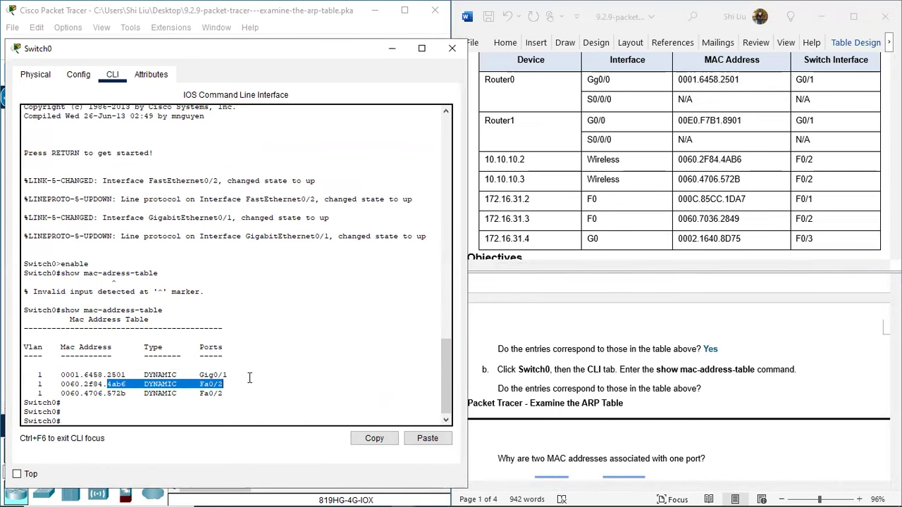
click(723, 160)
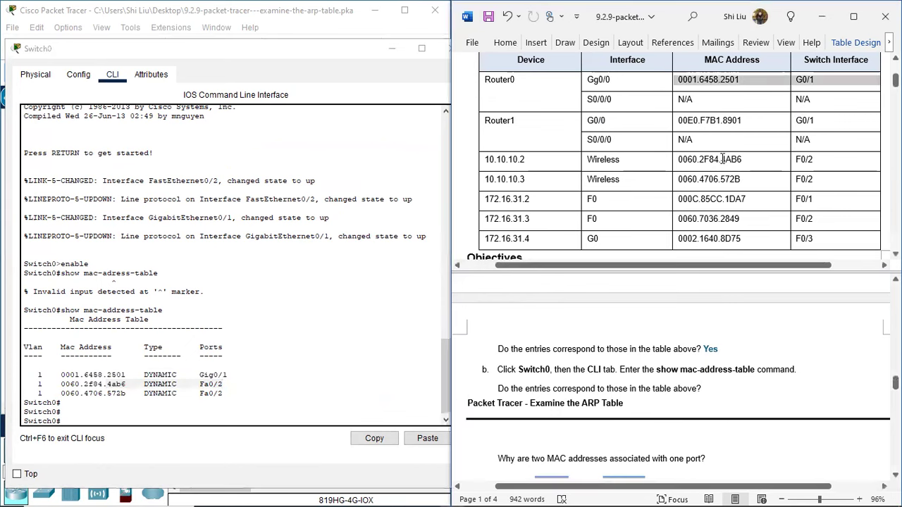
drag(723, 160, 818, 162)
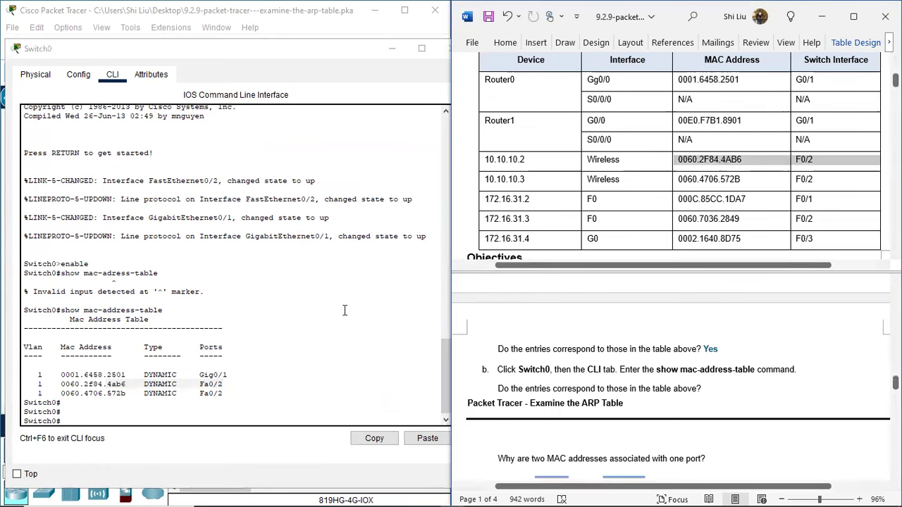
click(111, 396)
drag(111, 396, 259, 392)
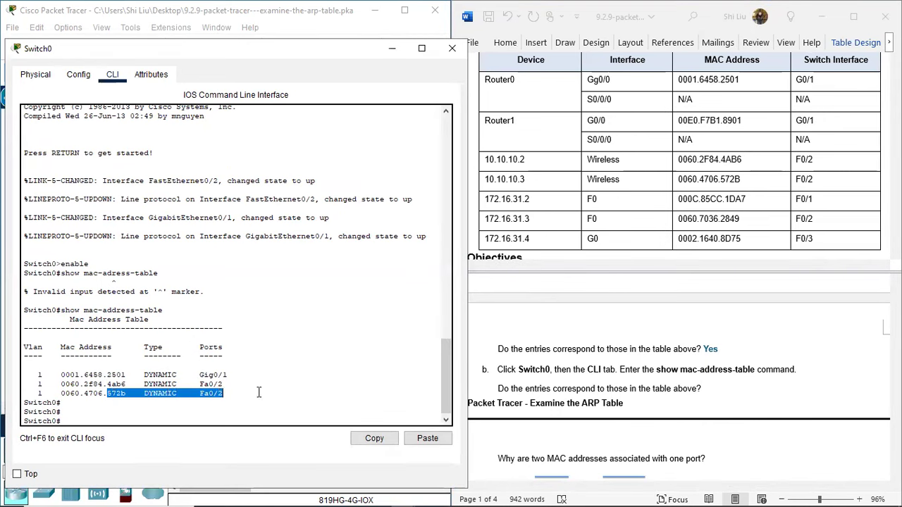
click(722, 185)
click(723, 179)
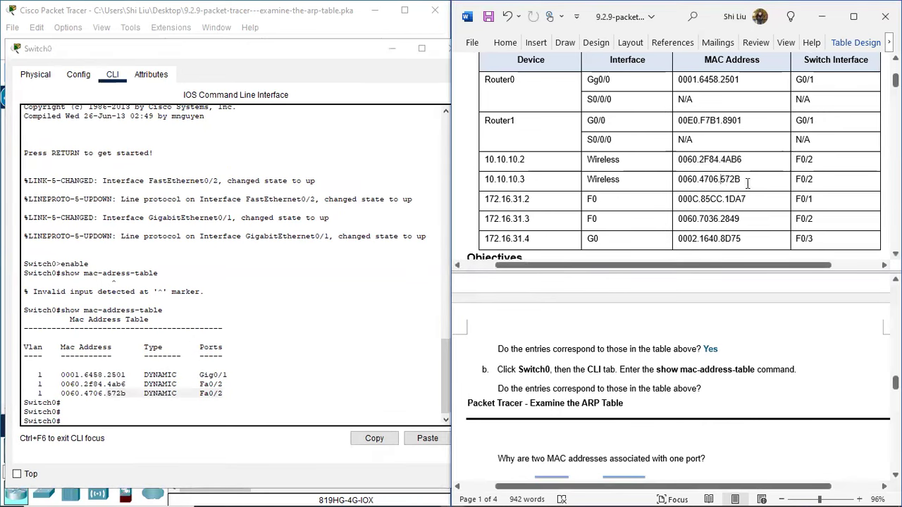
drag(722, 179, 814, 177)
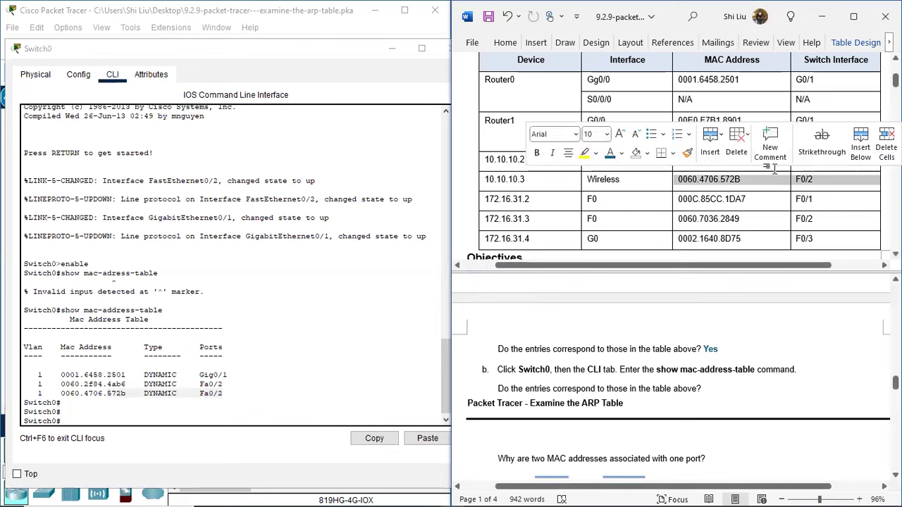
click(748, 199)
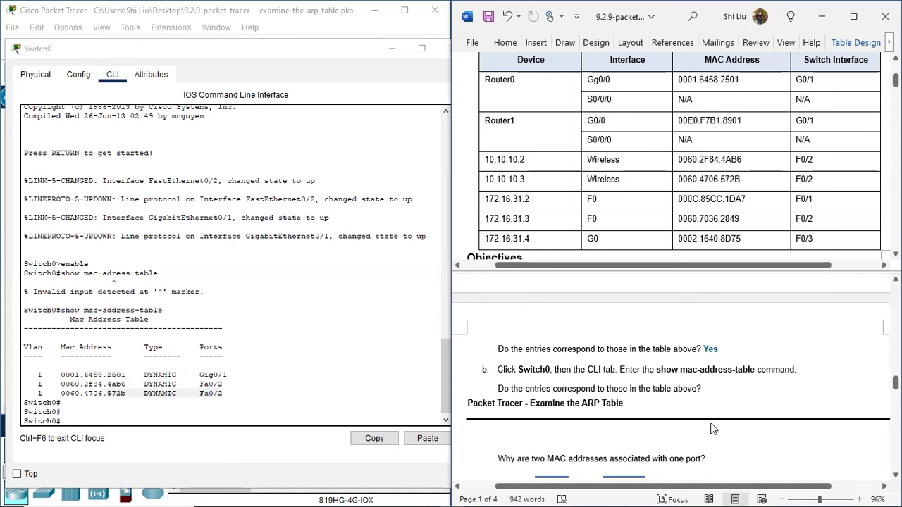
Reveal the hidden answer "Yes" to the Switch0 table question by setting its font color to blue.
click(711, 388)
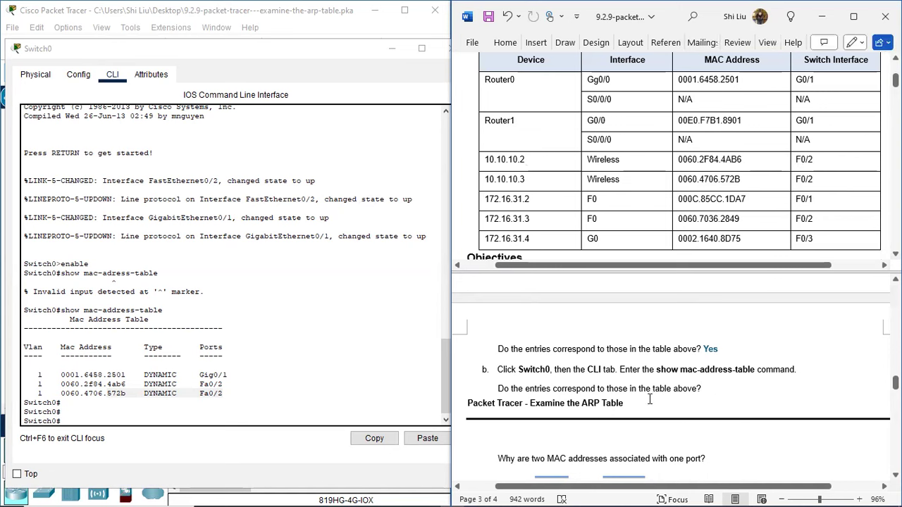
drag(717, 388, 703, 388)
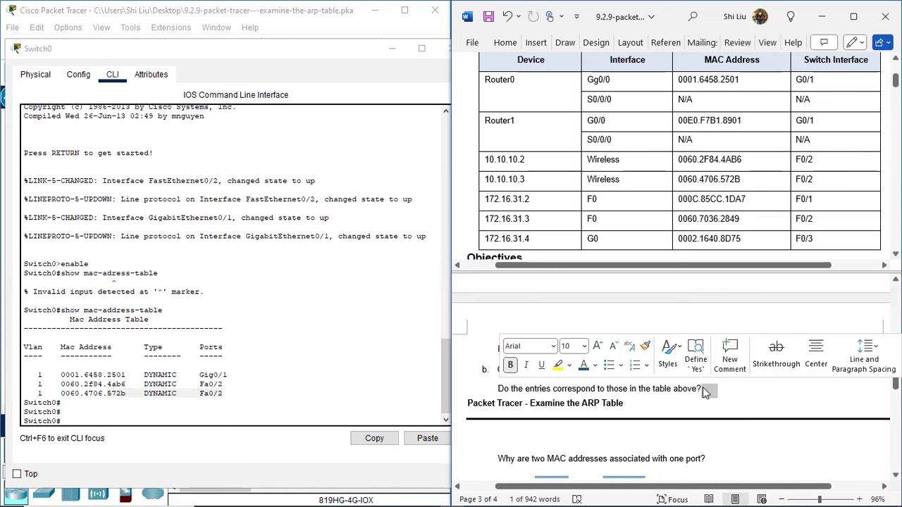
click(583, 365)
click(750, 426)
Examine the worksheet rows for 10.10.10.2 and 10.10.10.3 and move the Switch0 window down to uncover the network topology.
scroll(749, 424, down, 3)
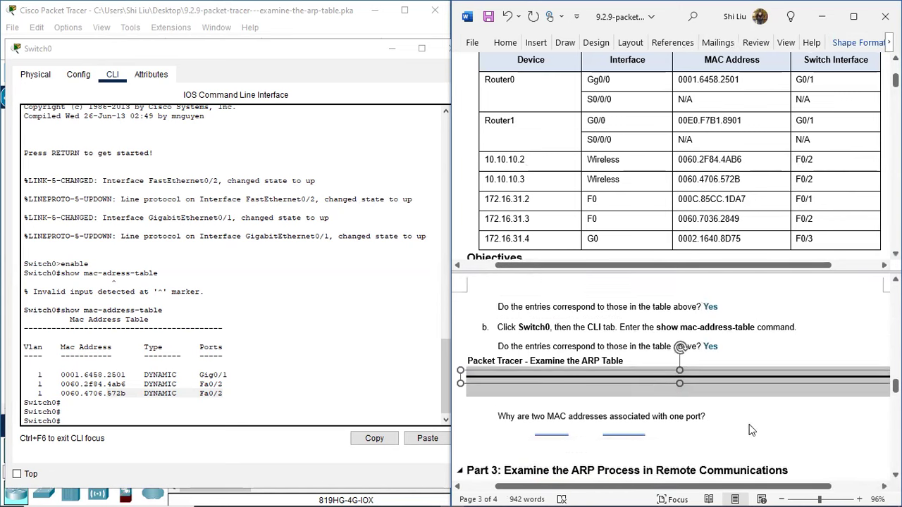
click(703, 385)
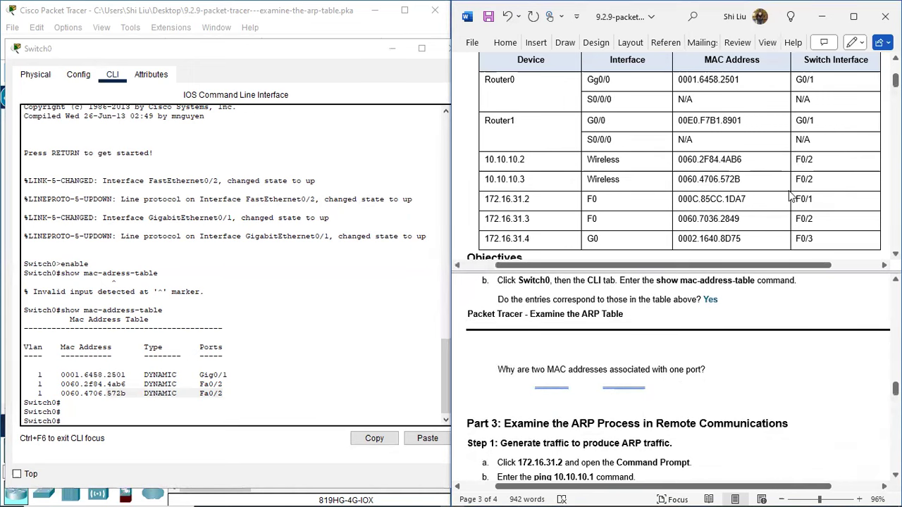
click(752, 165)
drag(752, 161, 754, 178)
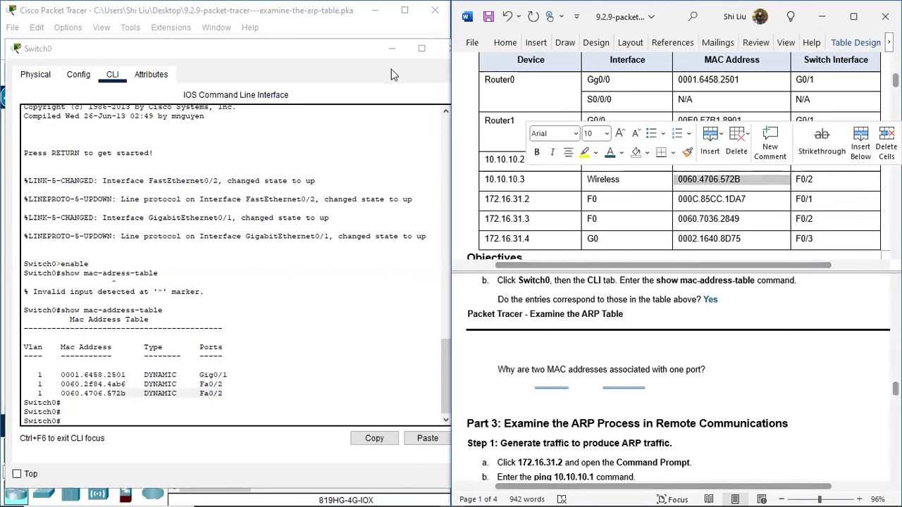
click(326, 62)
drag(326, 62, 300, 398)
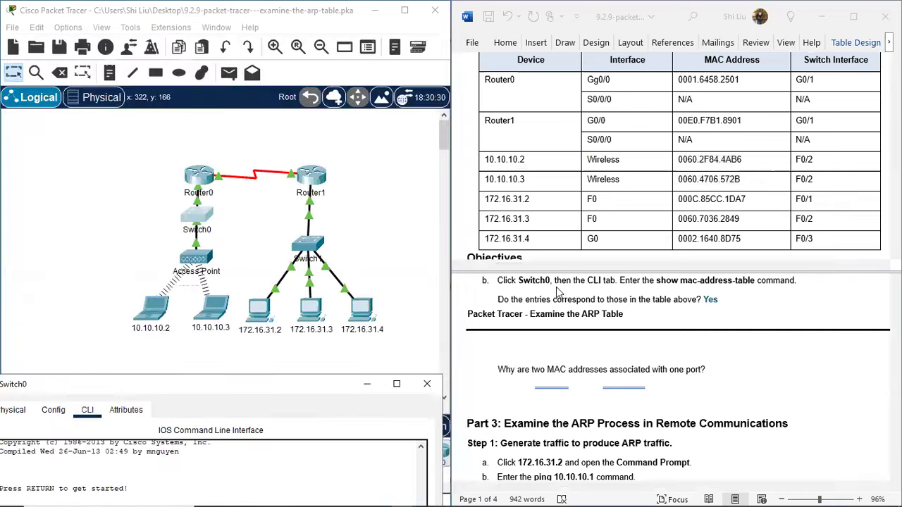
click(753, 165)
drag(765, 164, 525, 179)
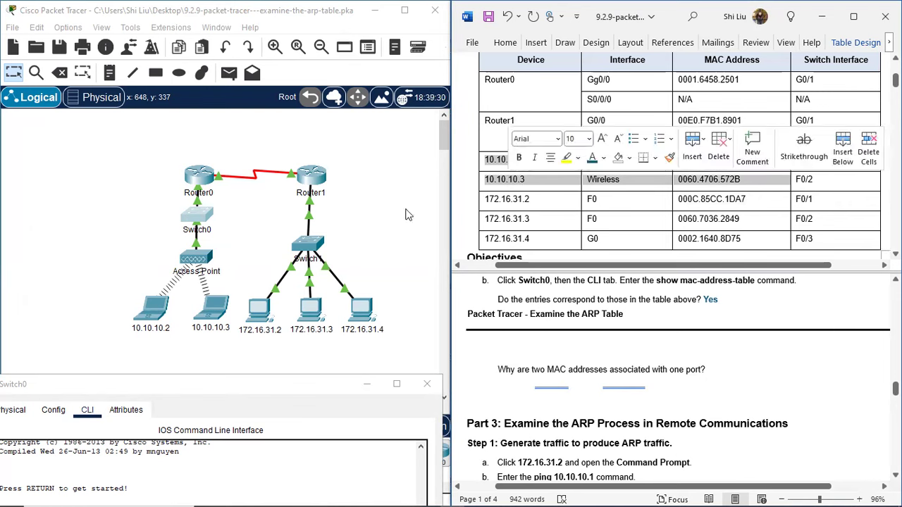
Examine how the two laptops reach Switch0 through the Access Point by marking these devices in the topology.
drag(102, 270, 240, 356)
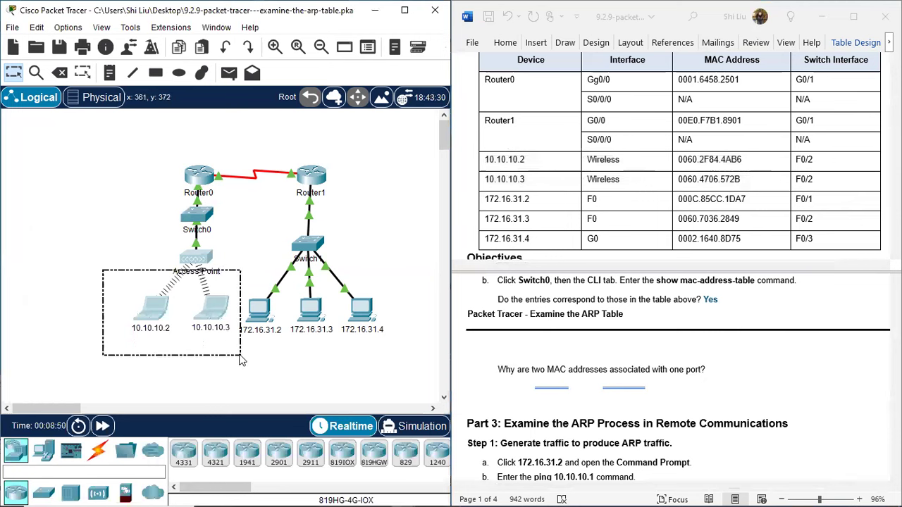
drag(240, 356, 241, 356)
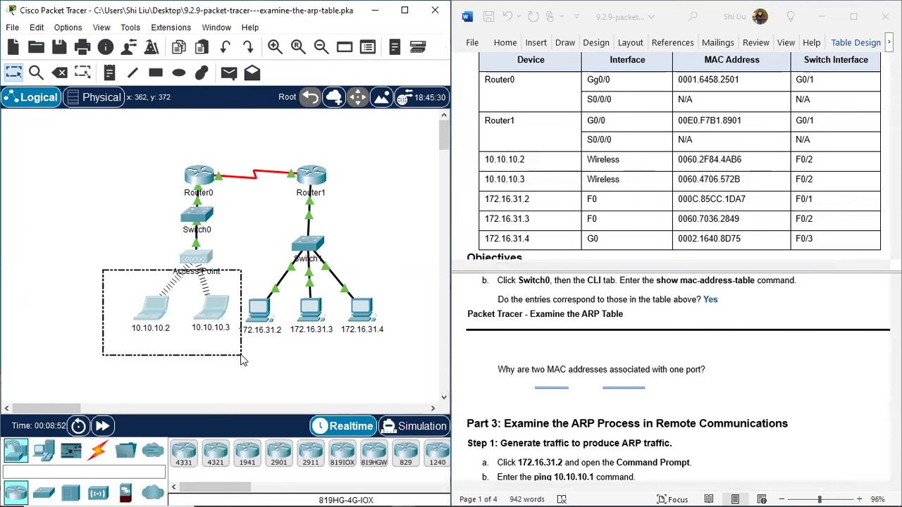
drag(241, 355, 241, 356)
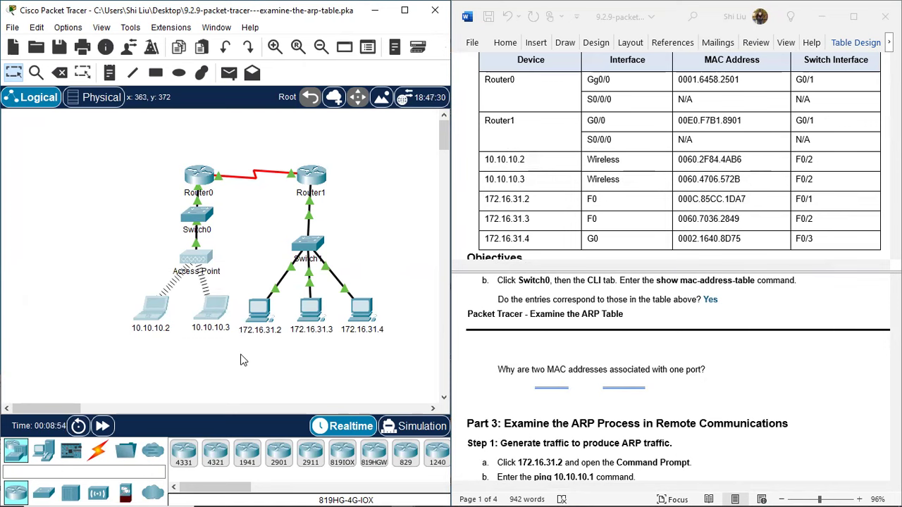
drag(122, 284, 238, 353)
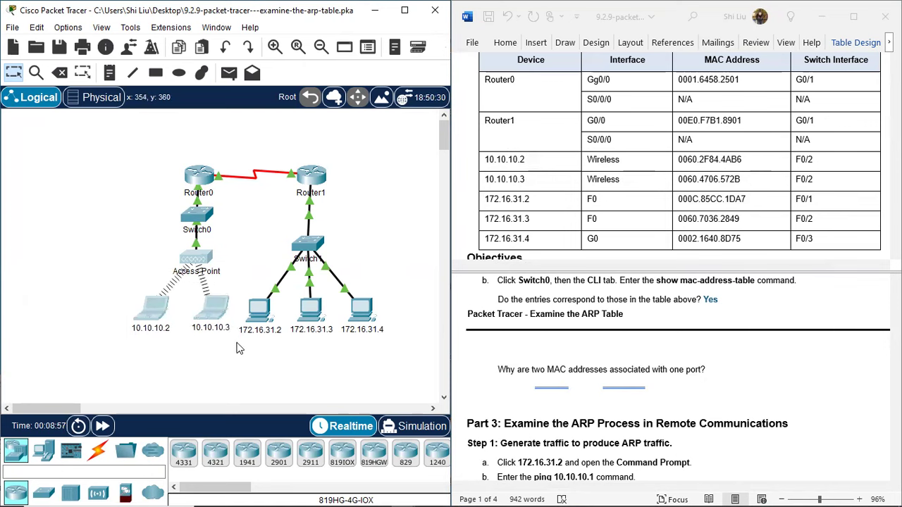
click(169, 226)
drag(169, 222, 225, 240)
drag(125, 238, 263, 290)
Reveal the answer explaining why two MAC addresses are associated with one port by setting its font color to blue.
click(716, 397)
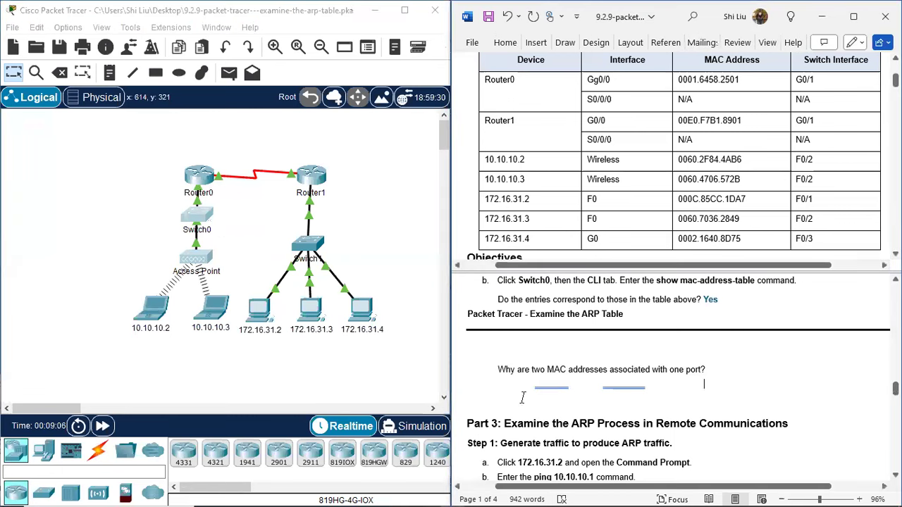
mouse_move(498, 386)
mouse_down()
mouse_move(861, 377)
mouse_move(497, 385)
mouse_up()
key(Left)
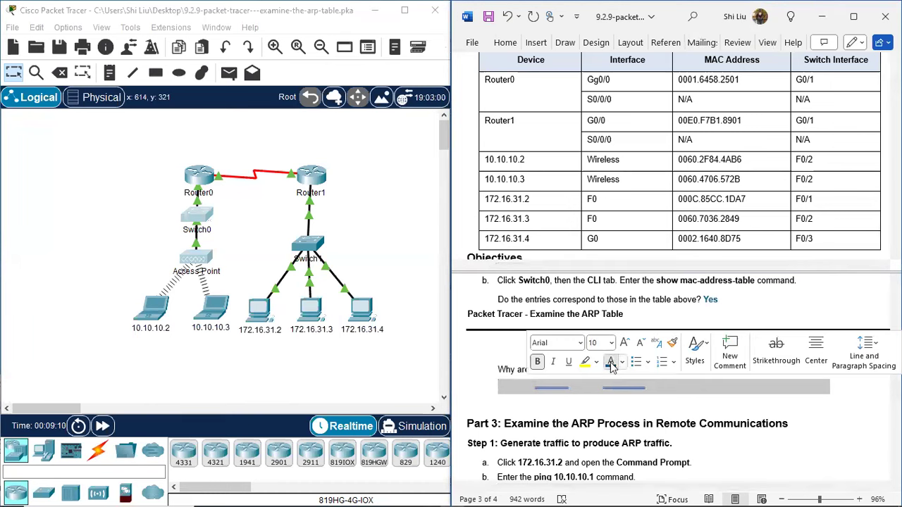
click(545, 400)
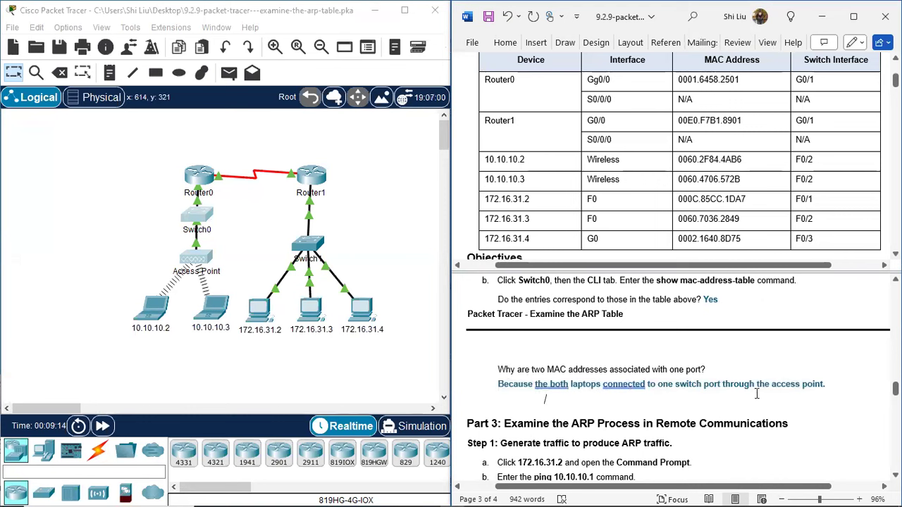
Open the 172.16.31.2 PC's Command Prompt for Part 3 and run ping 10.10.10.1 with its window moved off the worksheet.
scroll(752, 379, down, 3)
scroll(748, 374, down, 1)
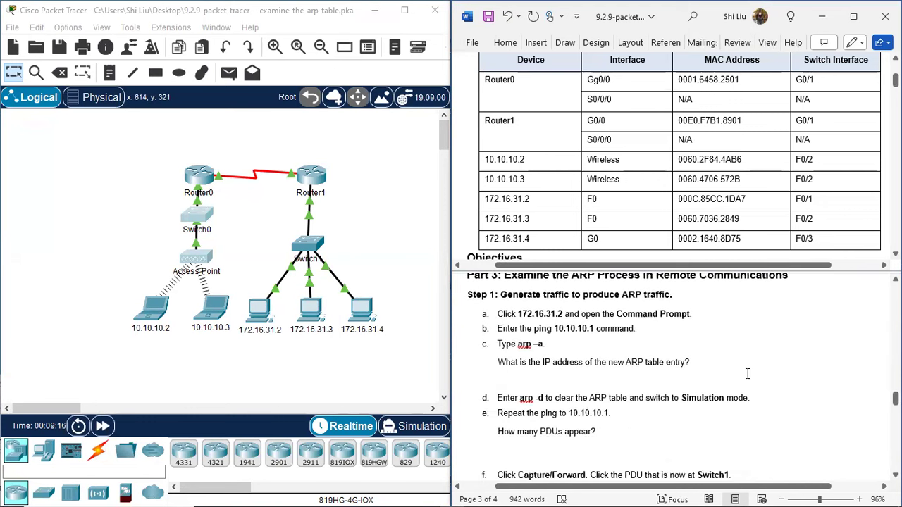
scroll(751, 375, up, 1)
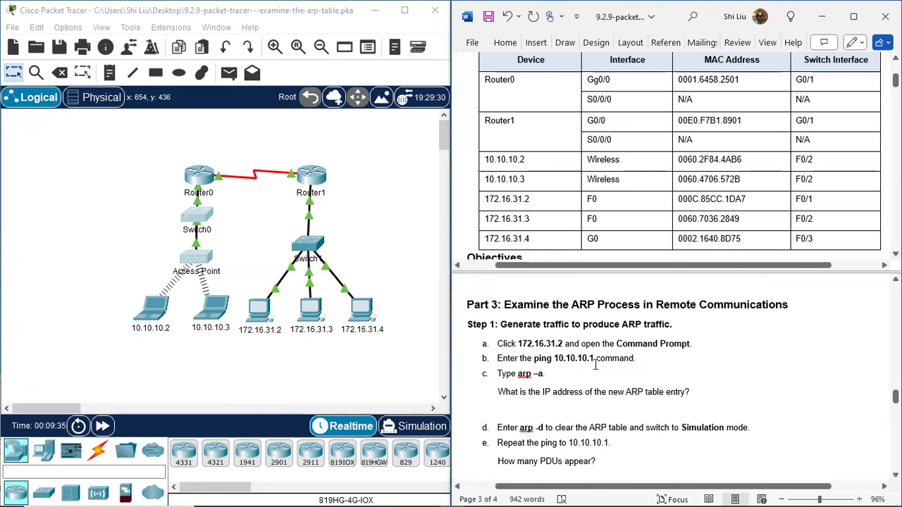
click(260, 312)
click(528, 111)
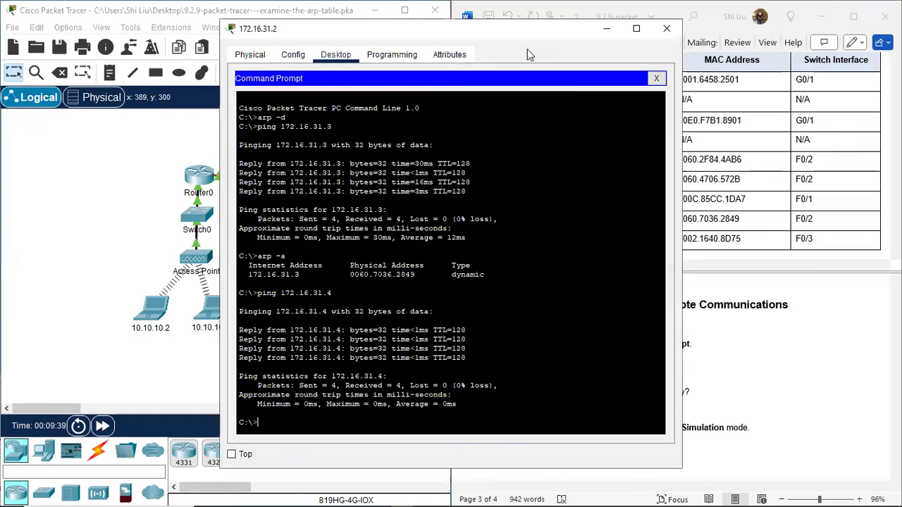
drag(512, 32, 296, 35)
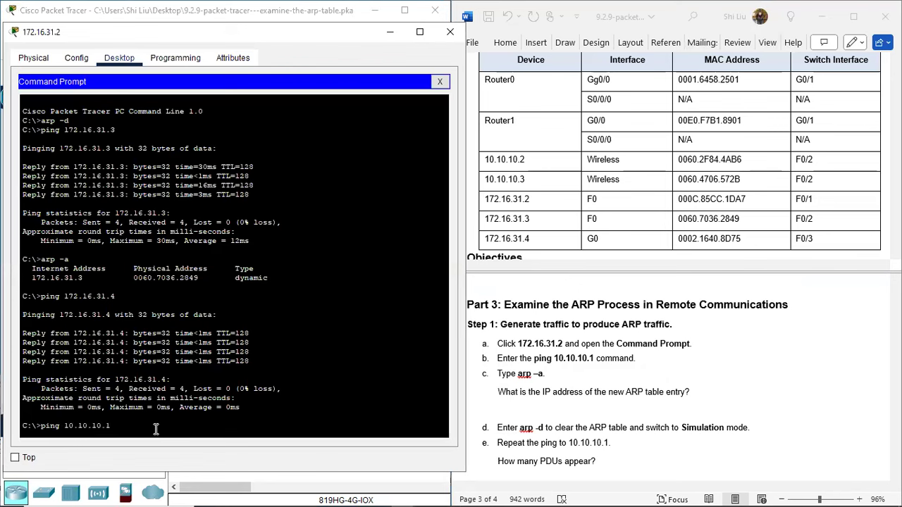
key(Return)
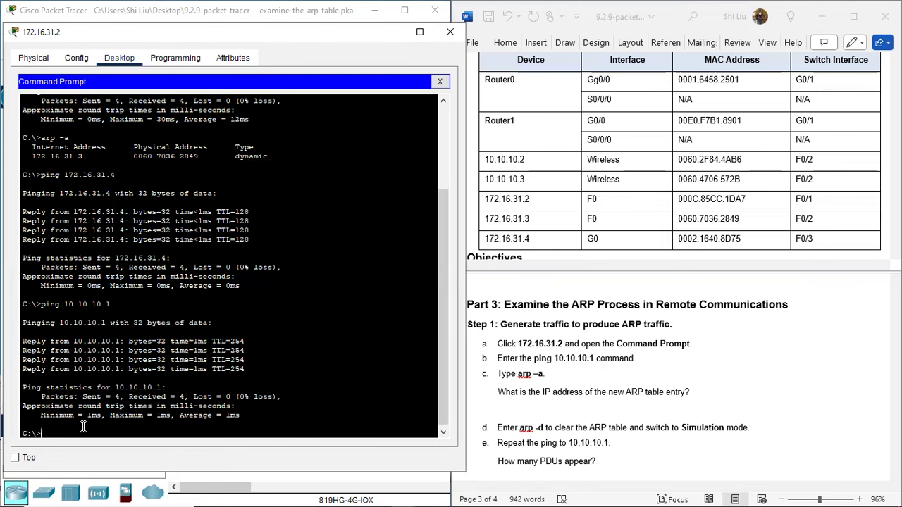
Move the 172.16.31.2 window off the topology and locate the ping target 10.10.10.1 from the worksheet within Router0's network.
drag(265, 34, 260, 369)
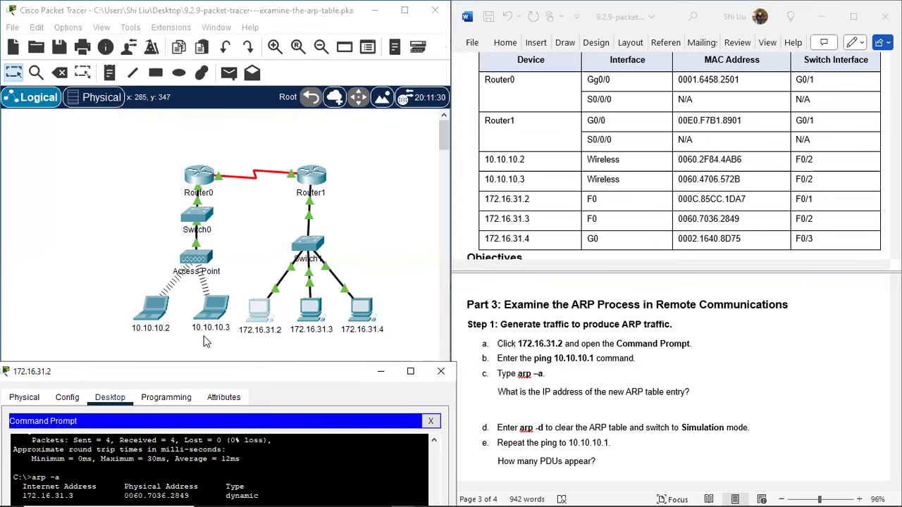
click(592, 365)
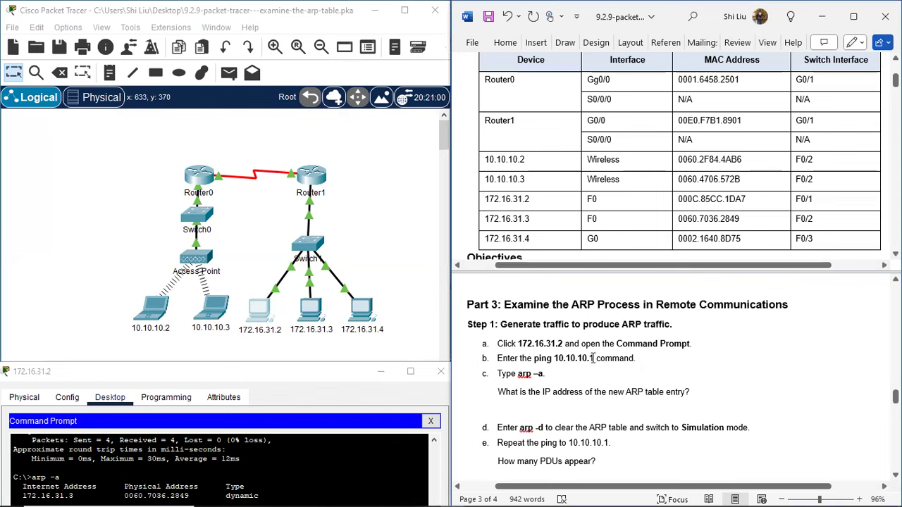
click(558, 364)
drag(554, 358, 596, 358)
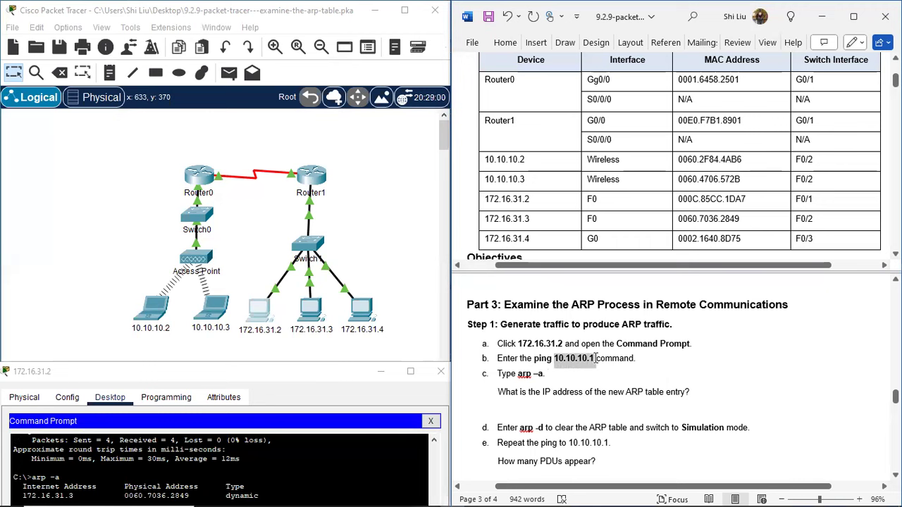
click(577, 375)
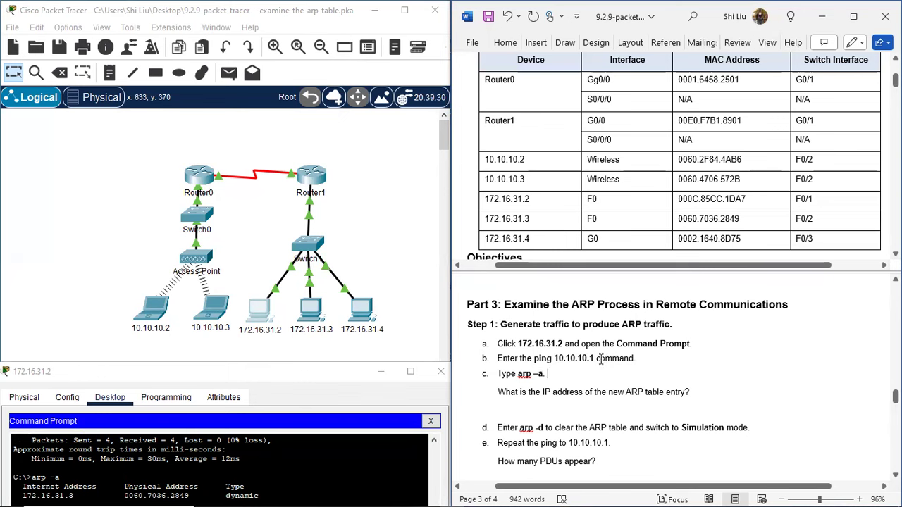
drag(594, 358, 557, 358)
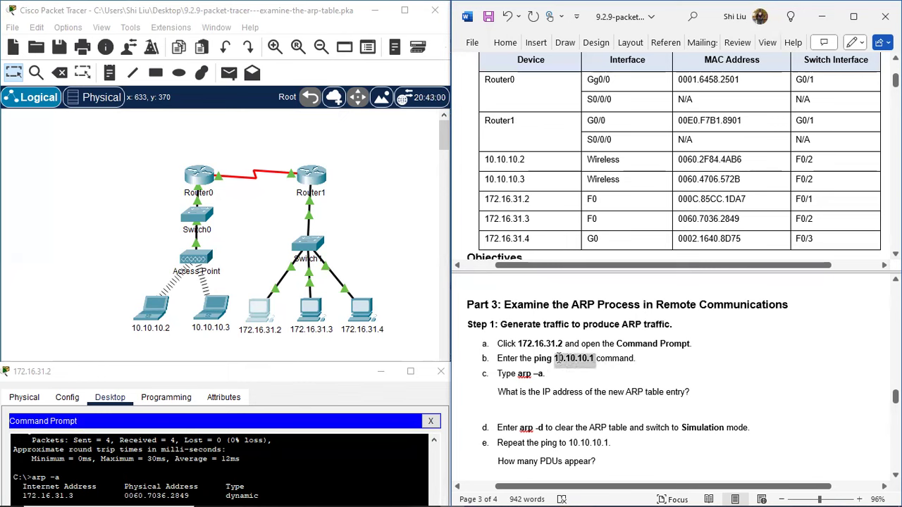
drag(556, 358, 553, 358)
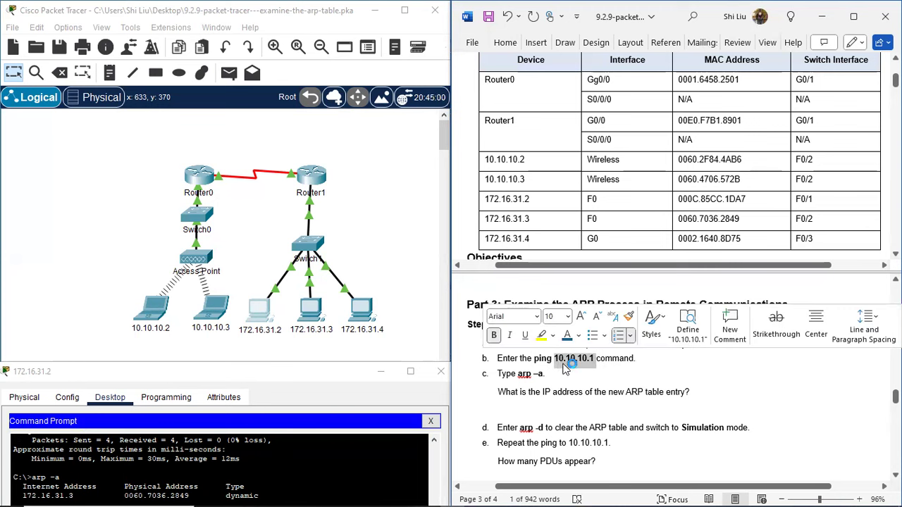
drag(126, 190, 234, 339)
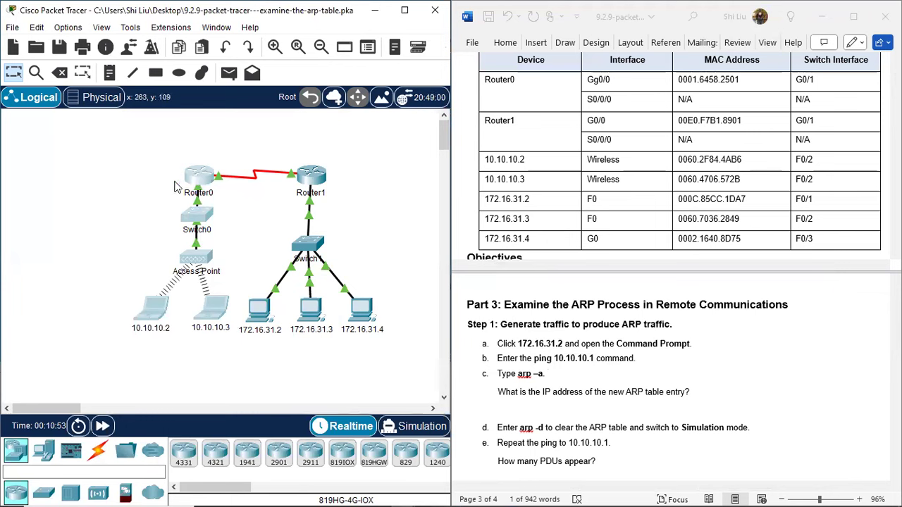
Examine where the ping target 10.10.10.1 sits by marking Router0 in the topology.
drag(171, 179, 218, 200)
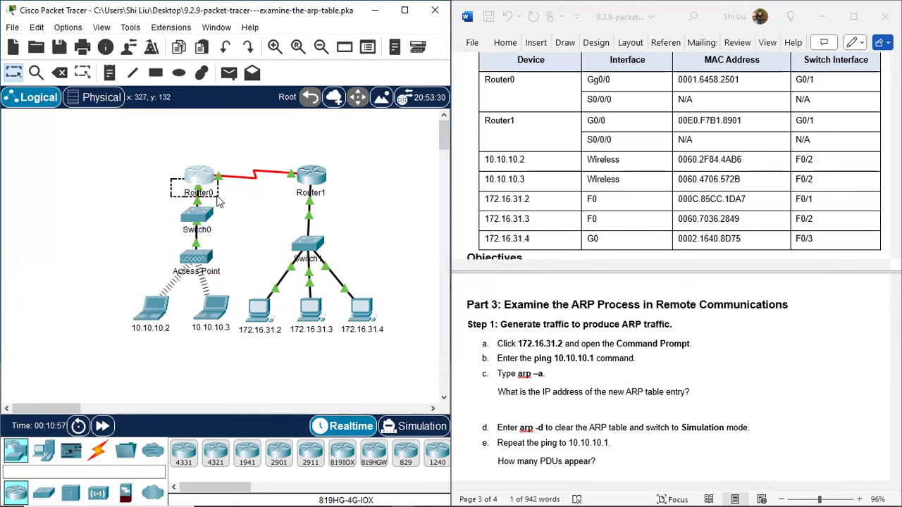
mouse_move(218, 200)
mouse_down()
mouse_move(235, 351)
mouse_move(218, 200)
mouse_up()
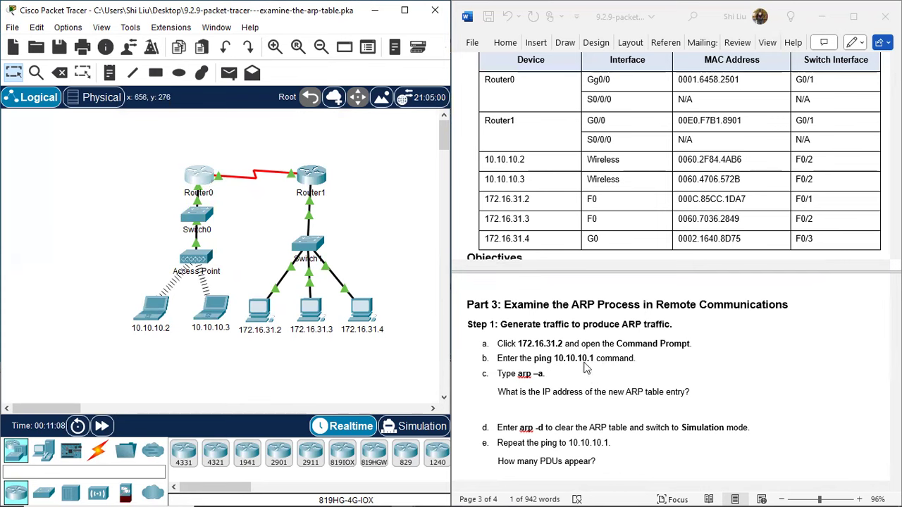
drag(168, 146, 217, 203)
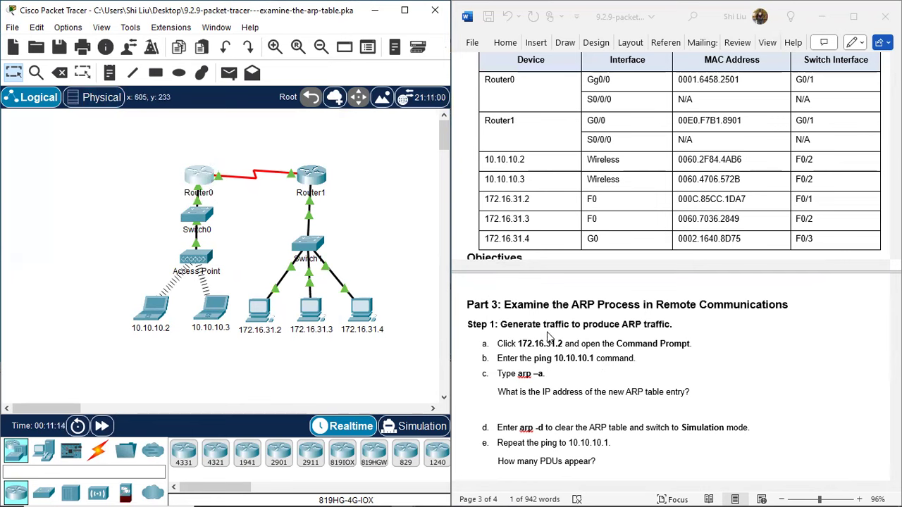
Reopen the 172.16.31.2 PC's Command Prompt and run arp -a to list its ARP table.
click(259, 311)
drag(302, 375, 89, 361)
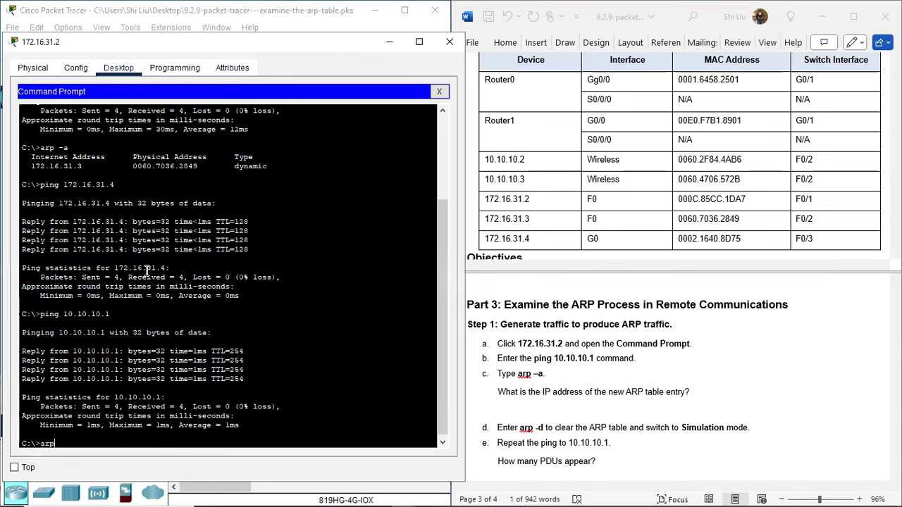
key(Return)
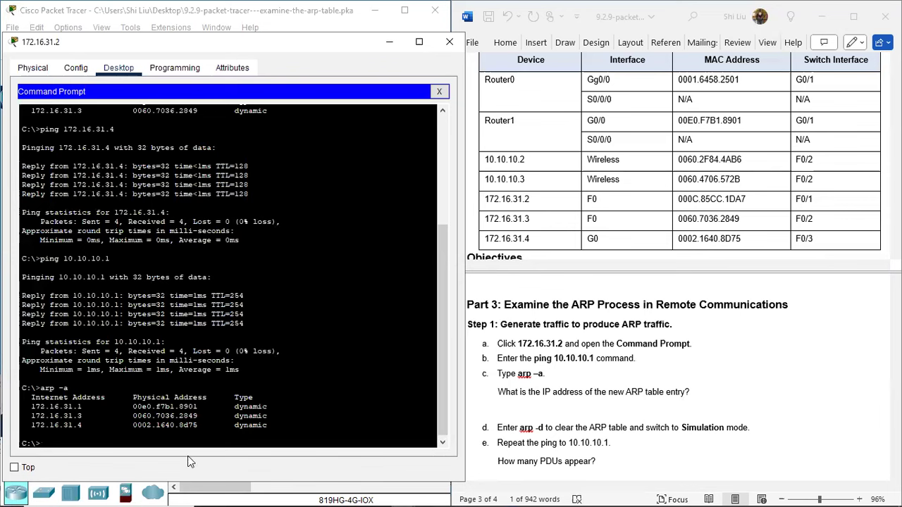
Compare the ARP table with the earlier output in the Command Prompt and mark the new entry's IP address.
drag(41, 407, 103, 406)
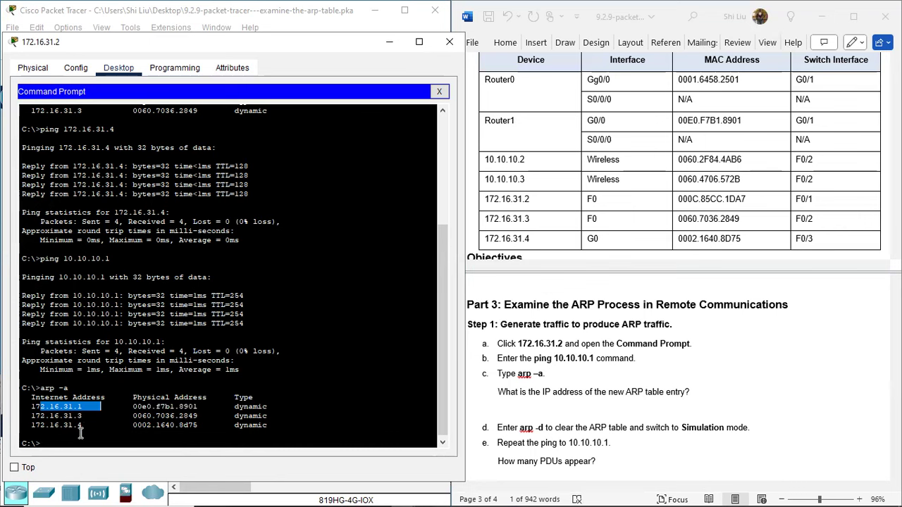
scroll(167, 221, up, 10)
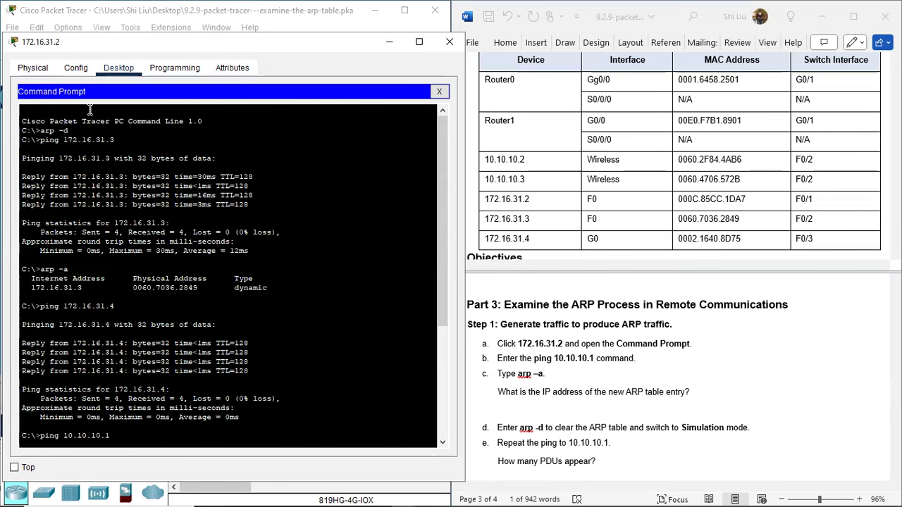
scroll(169, 369, down, 10)
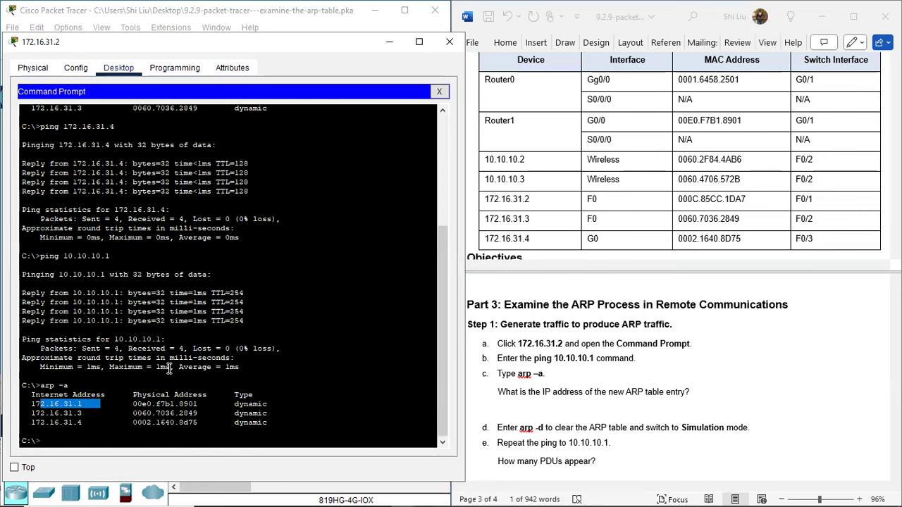
click(87, 404)
drag(90, 403, 33, 403)
key(ctrl+c)
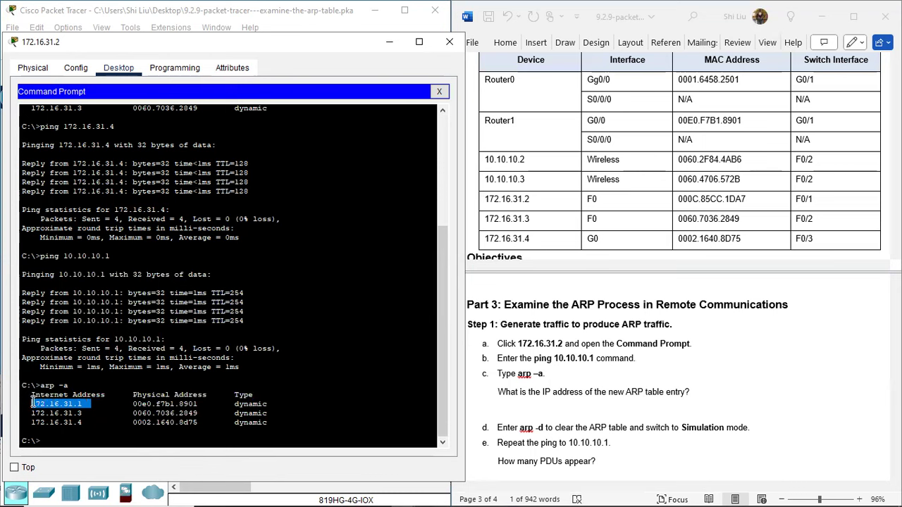
click(83, 405)
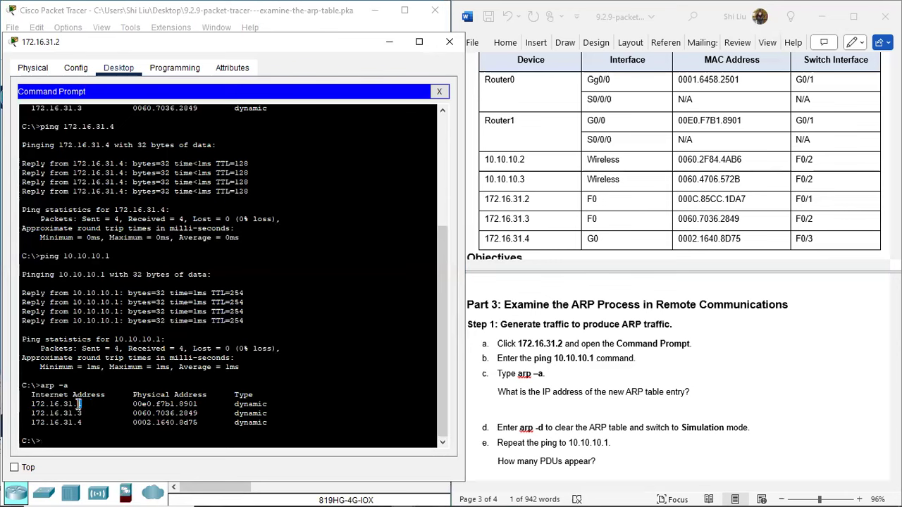
drag(82, 404, 77, 404)
Reveal the worksheet answer 172.16.31.1 for the new ARP table entry by setting its font color to blue.
click(512, 403)
click(500, 406)
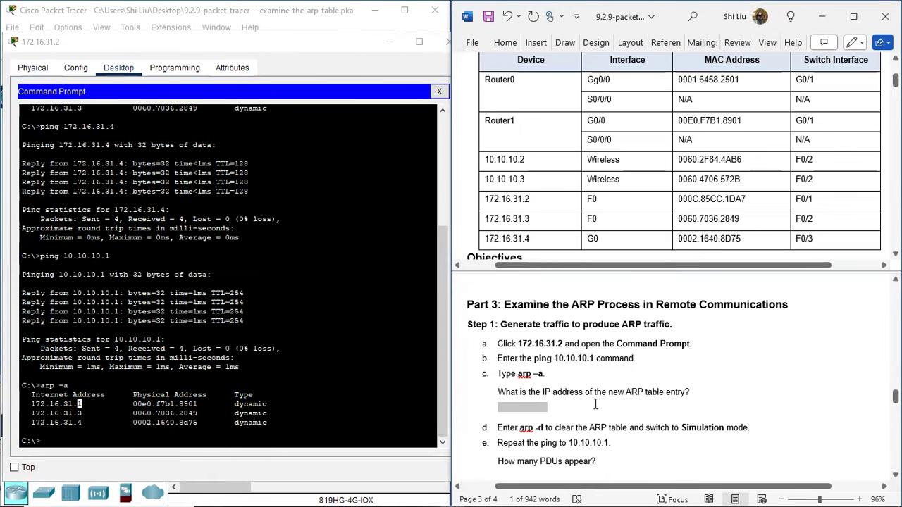
key(ctrl+v)
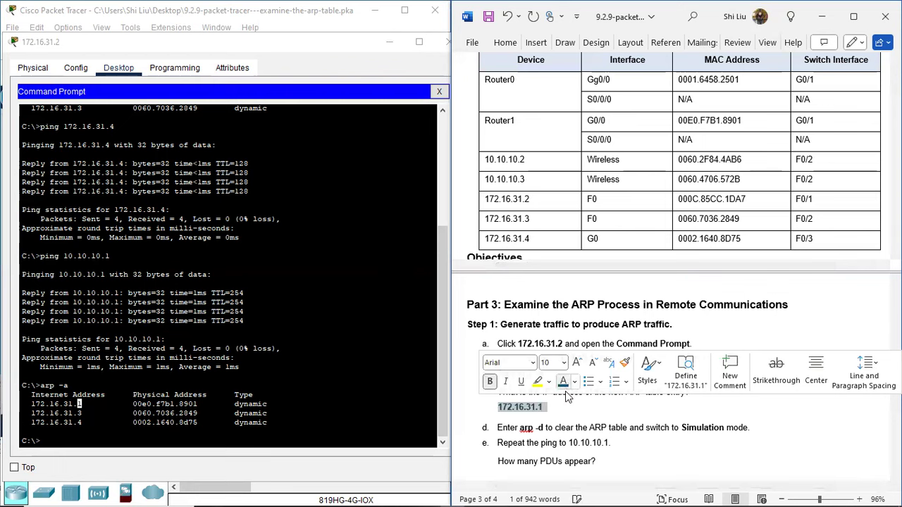
click(549, 407)
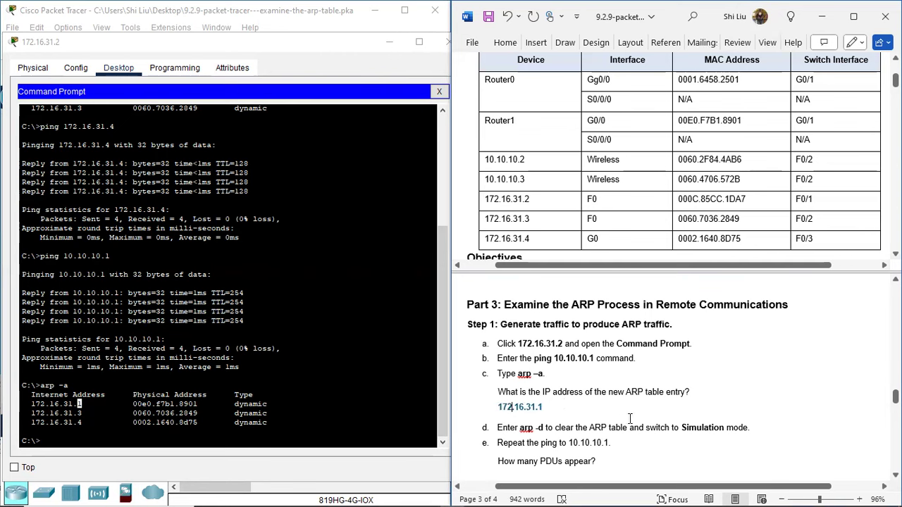
Clear the ARP table of the 172.16.31.2 PC with arp -d, following worksheet item d.
scroll(630, 419, down, 2)
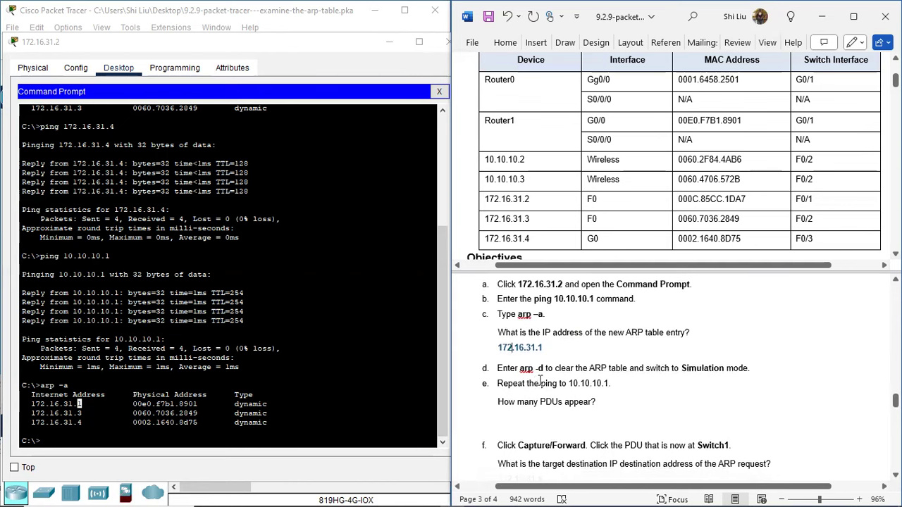
scroll(541, 381, down, 1)
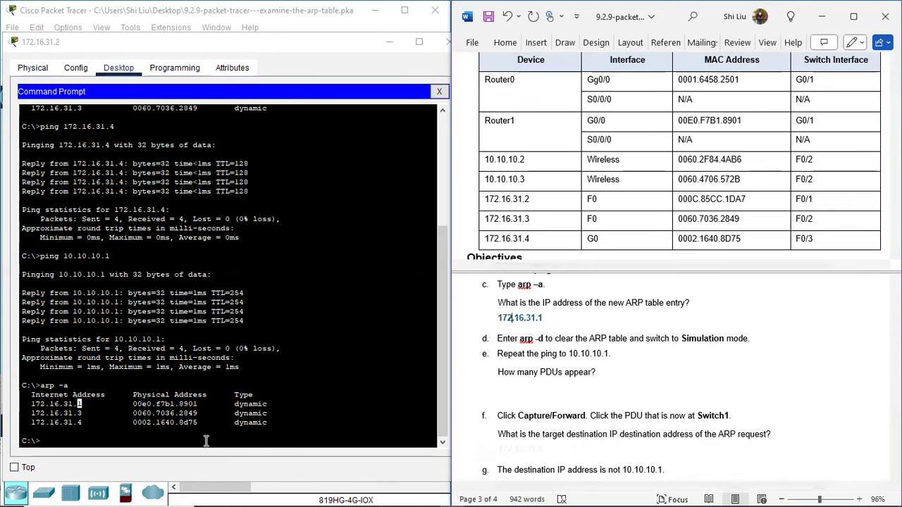
click(206, 441)
text(ar)
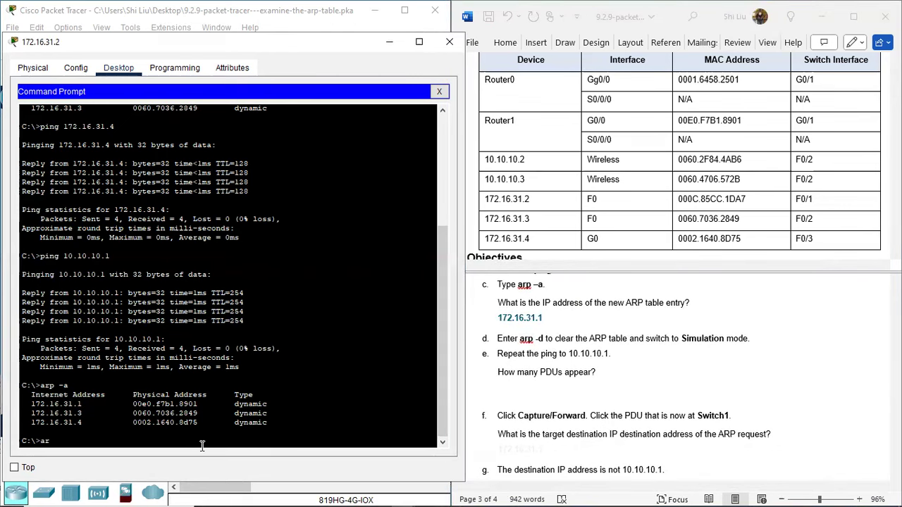
text(p -d)
key(Return)
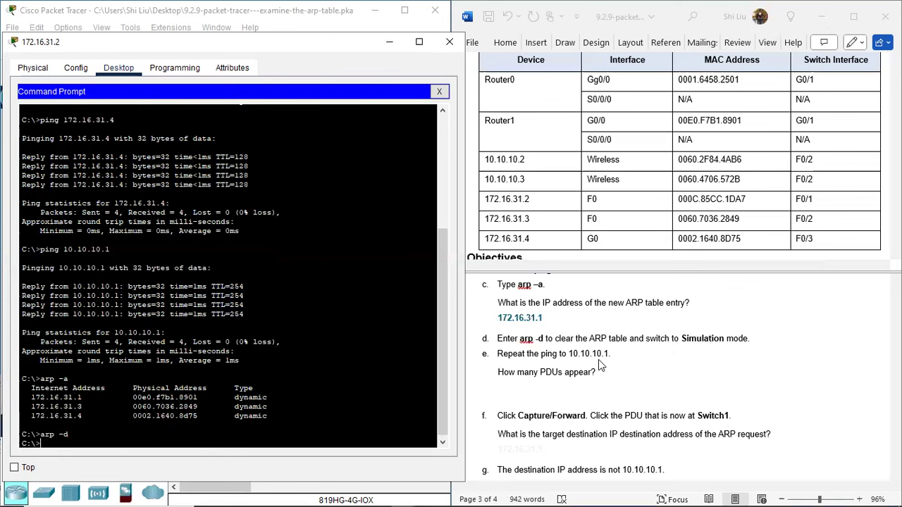
Move the 172.16.31.2 window off the topology, switch to Simulation mode and repeat ping 10.10.10.1.
drag(299, 49, 755, 49)
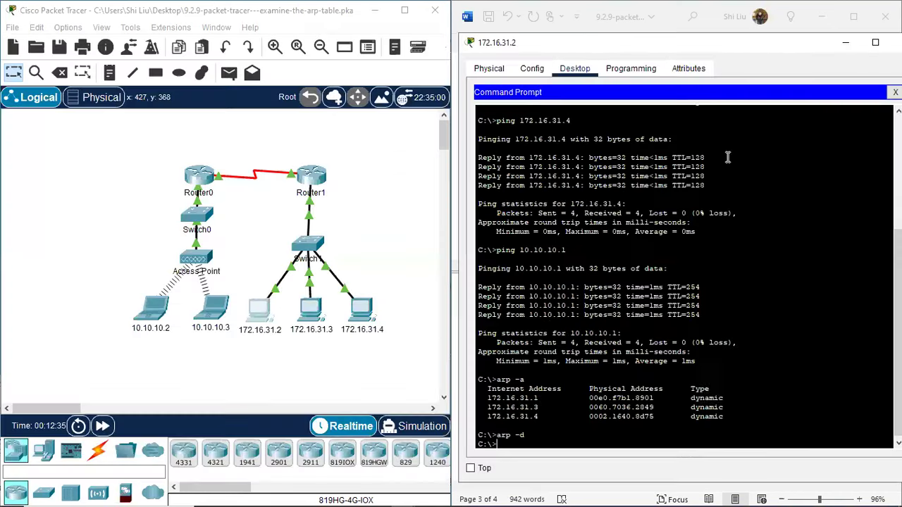
click(428, 428)
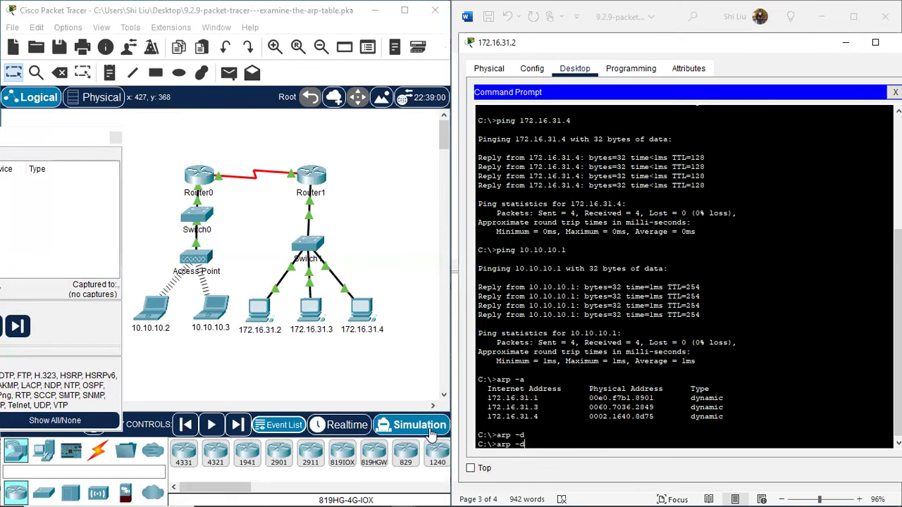
key(Up)
key(Return)
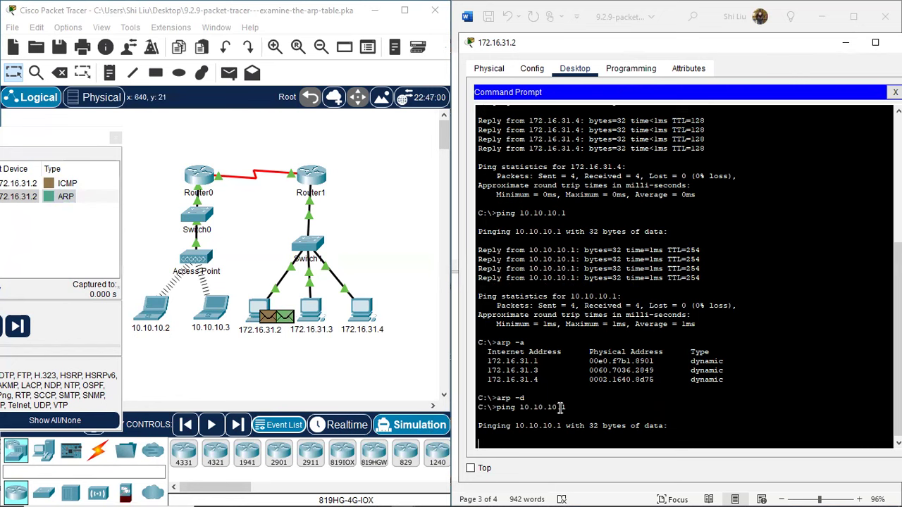
Examine the arp -d and ping commands just entered and the PDUs captured in the event list.
drag(567, 407, 528, 399)
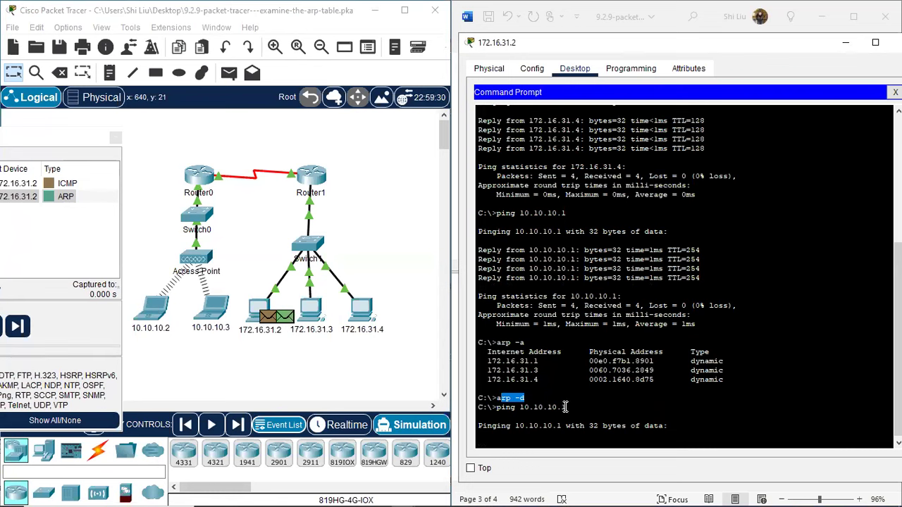
drag(566, 407, 496, 407)
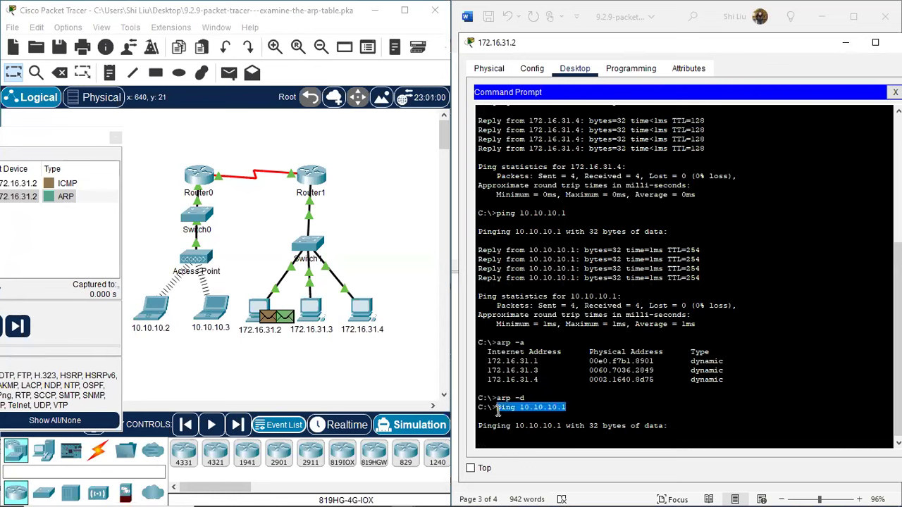
click(76, 196)
Uncover the worksheet, reveal the answer 2 for the number of PDUs in blue, and close the 172.16.31.2 window.
drag(772, 48, 235, 123)
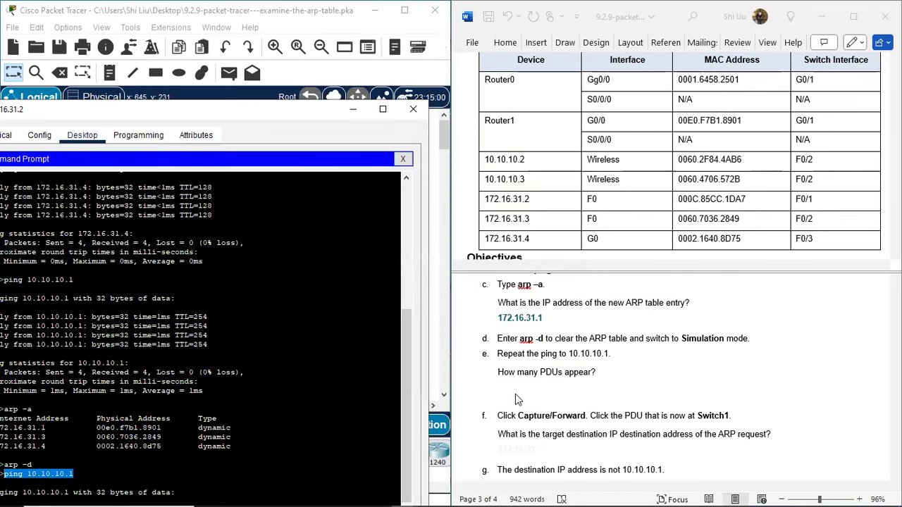
click(506, 387)
text(2)
double_click(502, 386)
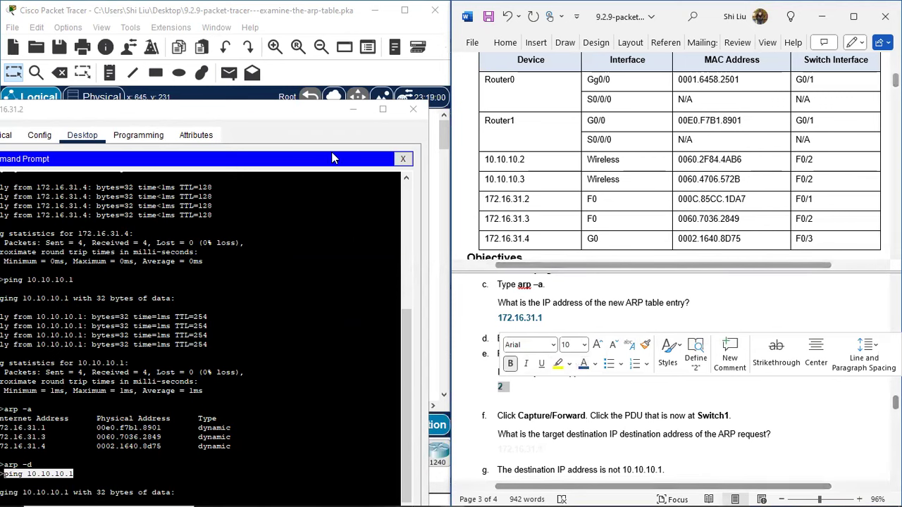
click(408, 113)
Advance the simulation by one event and open the PDU information at Switch1, as worksheet item f asks.
scroll(528, 419, down, 1)
scroll(527, 419, down, 2)
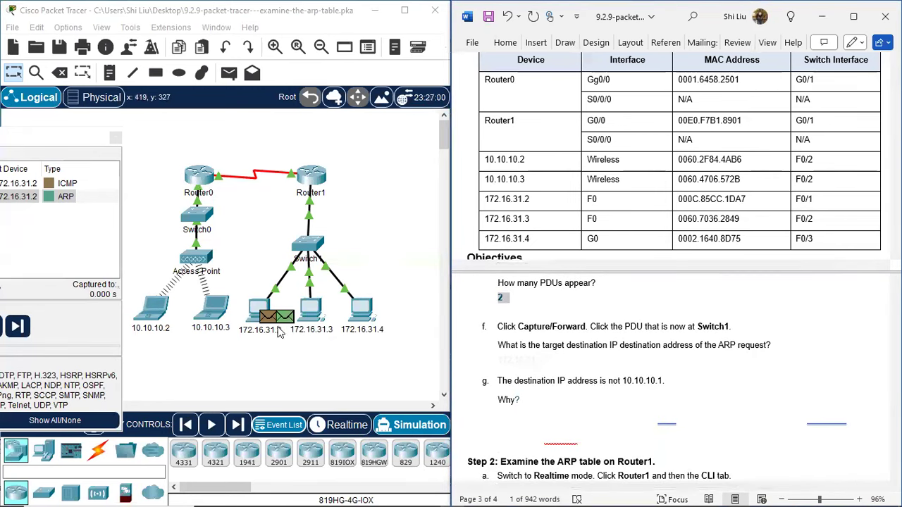
click(239, 430)
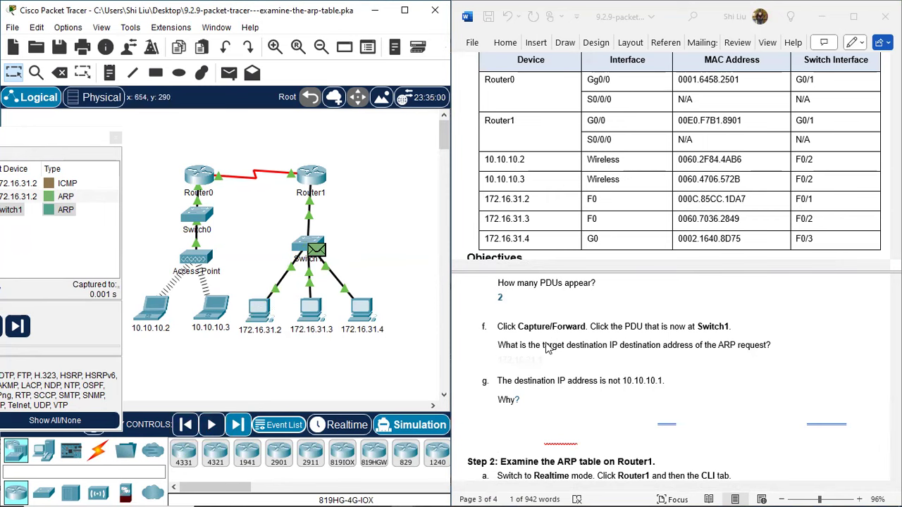
click(323, 254)
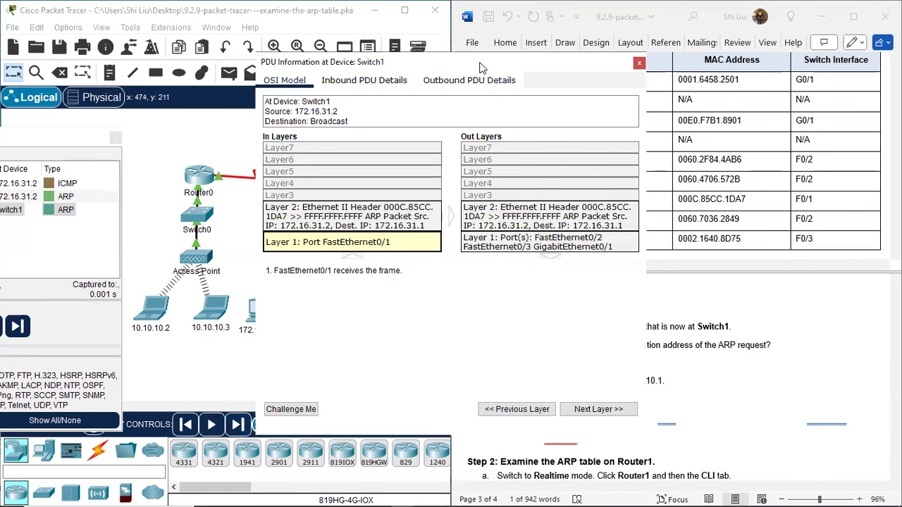
Move the Switch1 PDU information window off the worksheet and Router1, and examine the ARP request's destination IP.
drag(479, 67, 265, 104)
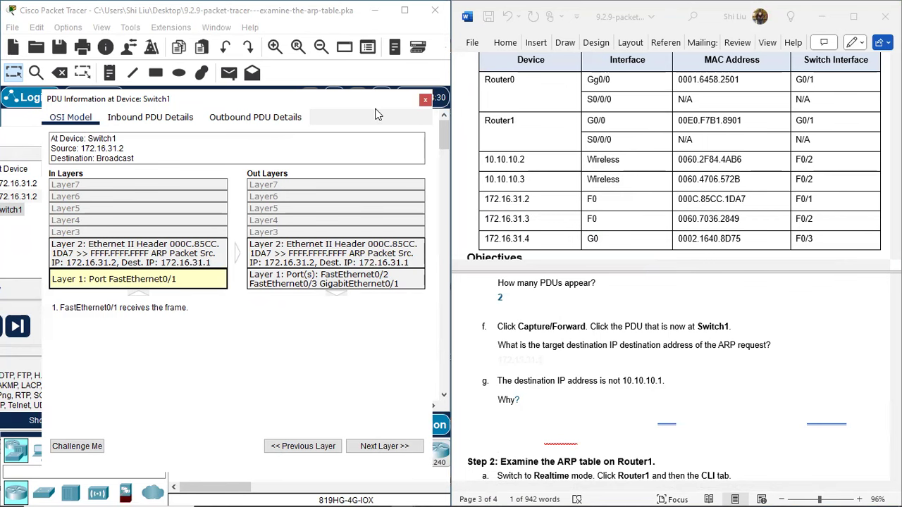
drag(377, 115, 344, 408)
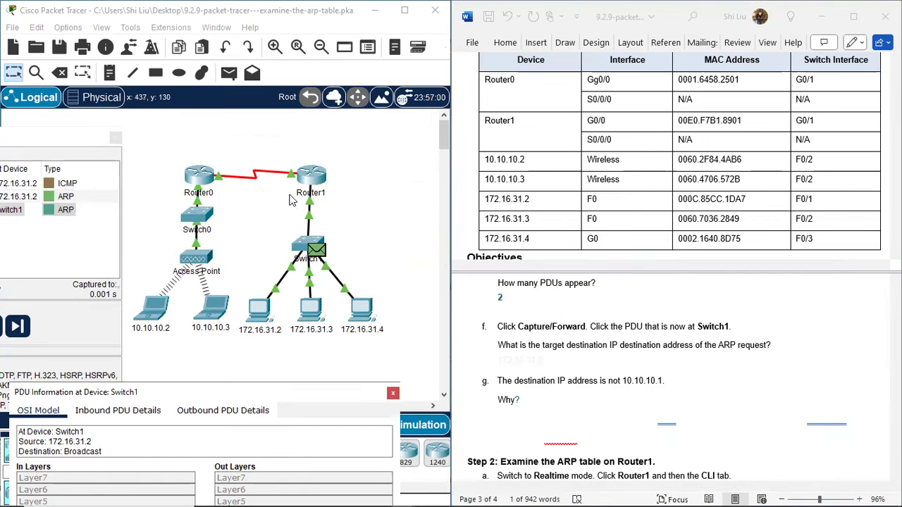
click(327, 400)
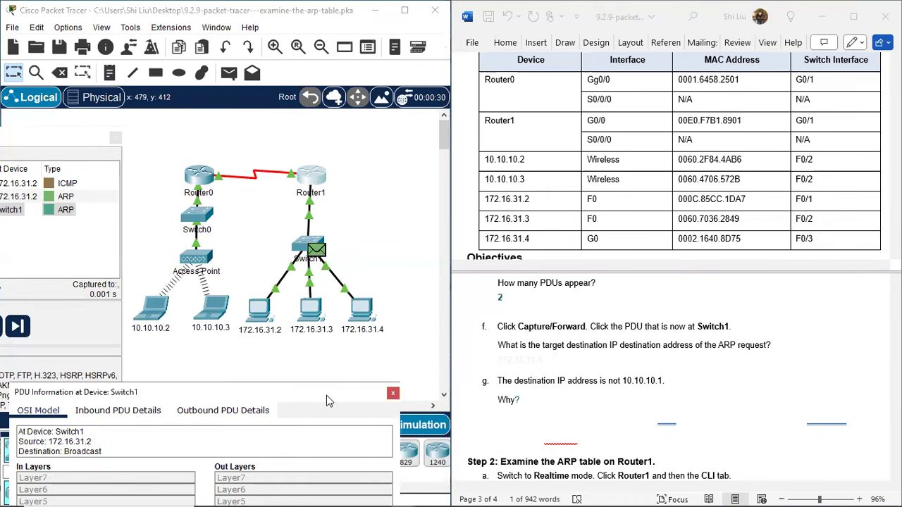
drag(326, 401, 319, 318)
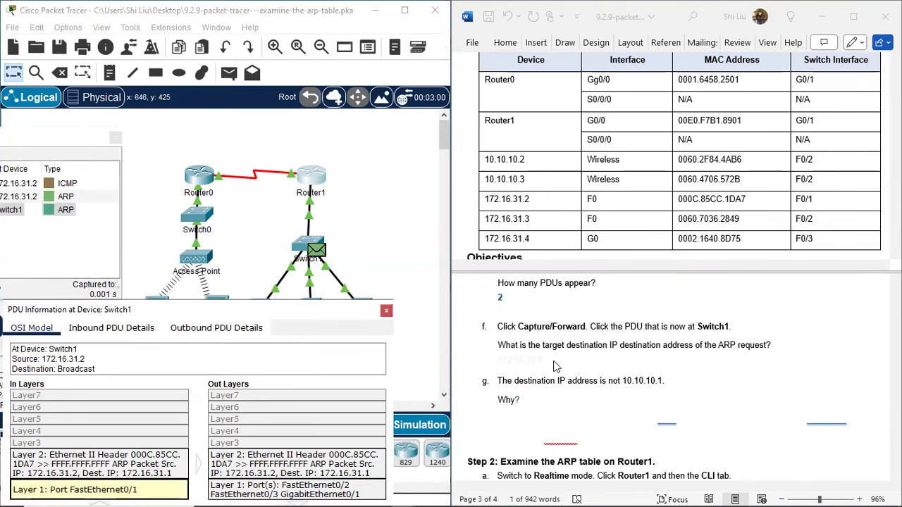
Reveal the answer 172.16.31.1 for the ARP request's target destination IP by setting its font color to blue.
click(517, 360)
double_click(517, 360)
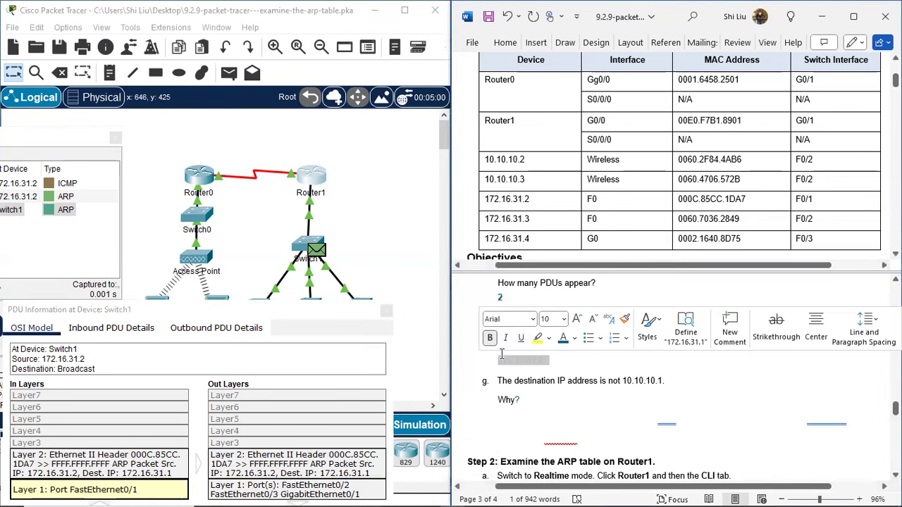
click(551, 399)
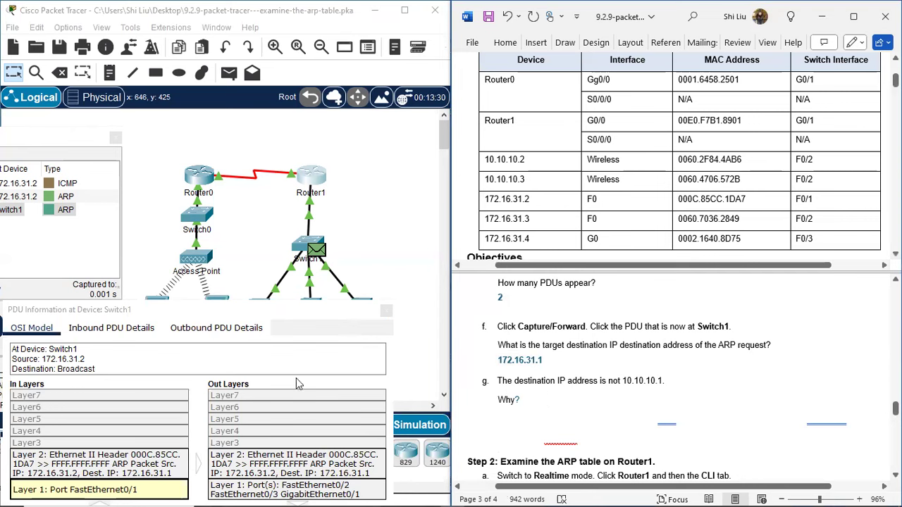
Move the PDU information window down off the topology and mark Router0 to examine why 10.10.10.1 is not the destination.
click(279, 306)
drag(279, 306, 302, 394)
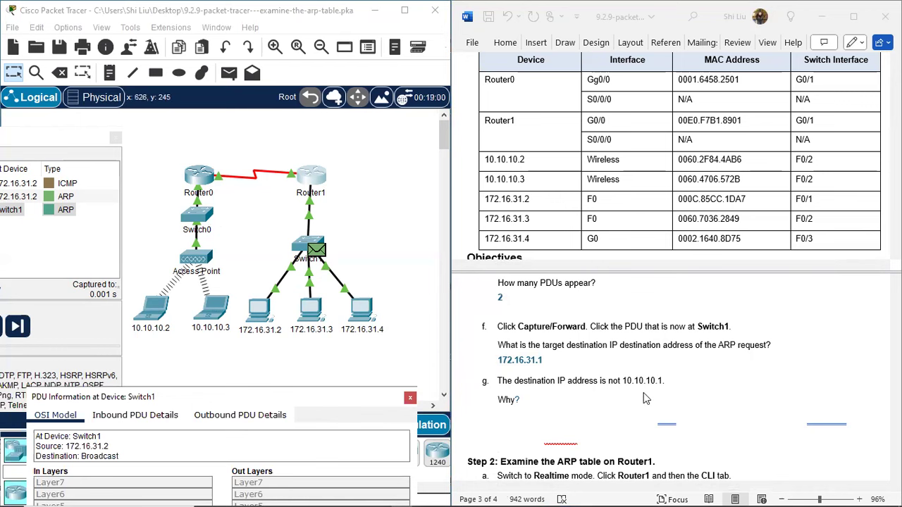
drag(167, 156, 221, 204)
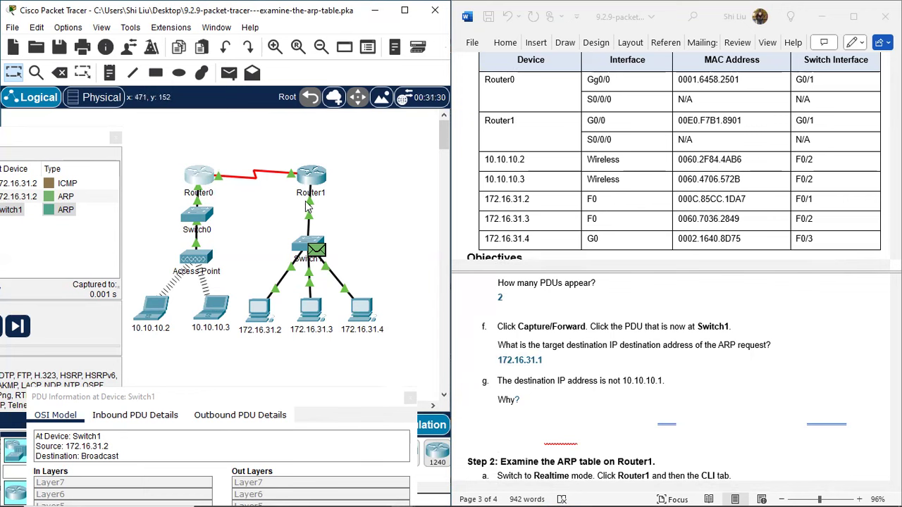
Mark Router1, Router0 and the serial link between them to examine which gateway the ARP request must reach.
drag(278, 182, 347, 206)
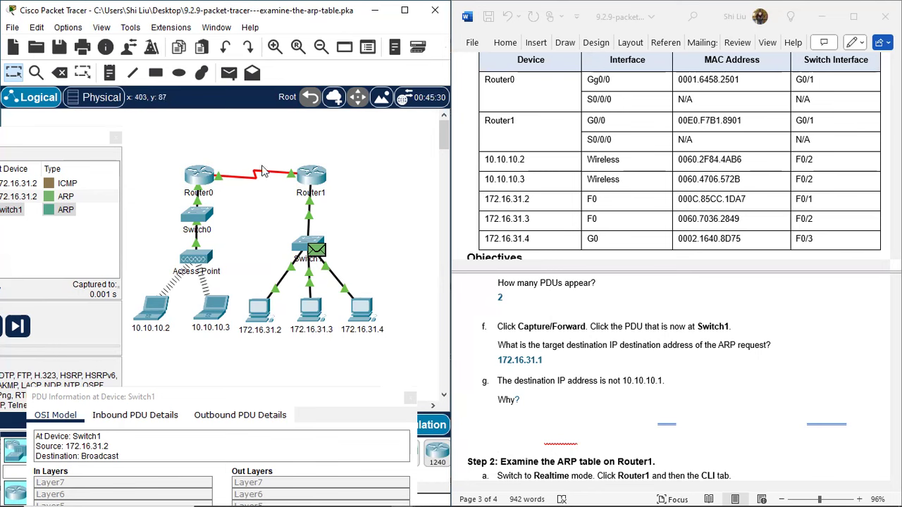
drag(172, 153, 281, 205)
drag(341, 190, 285, 205)
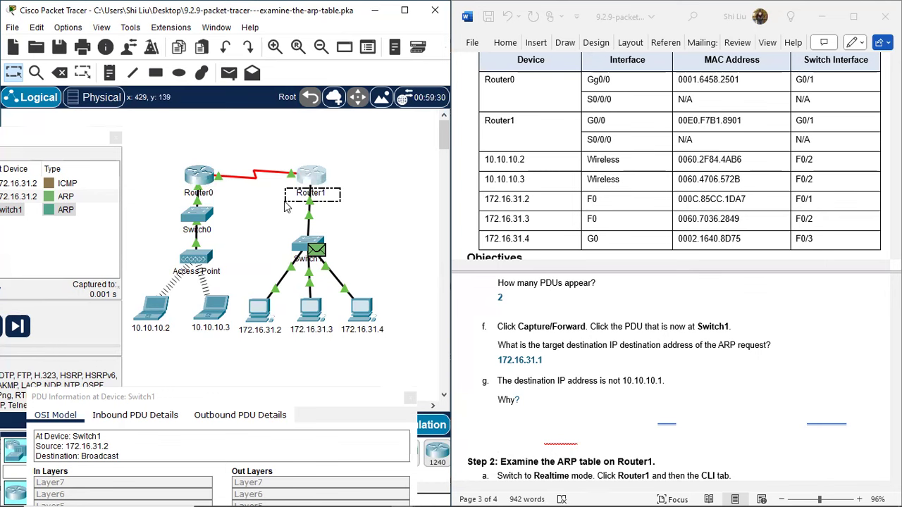
mouse_move(285, 205)
mouse_down()
mouse_move(353, 201)
mouse_move(340, 189)
mouse_move(291, 208)
mouse_up()
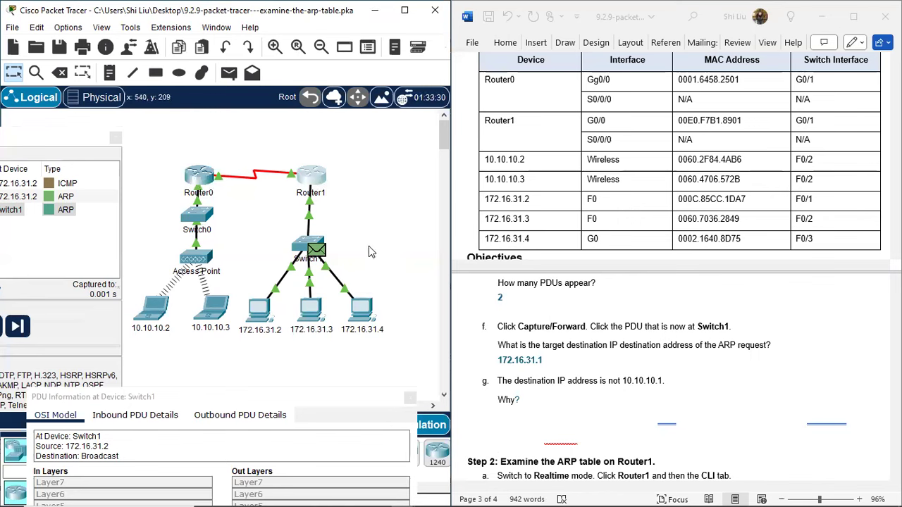
Reveal item g's answer about the local default gateway becoming the destination IP by setting its font color to blue.
click(523, 400)
drag(522, 399, 608, 429)
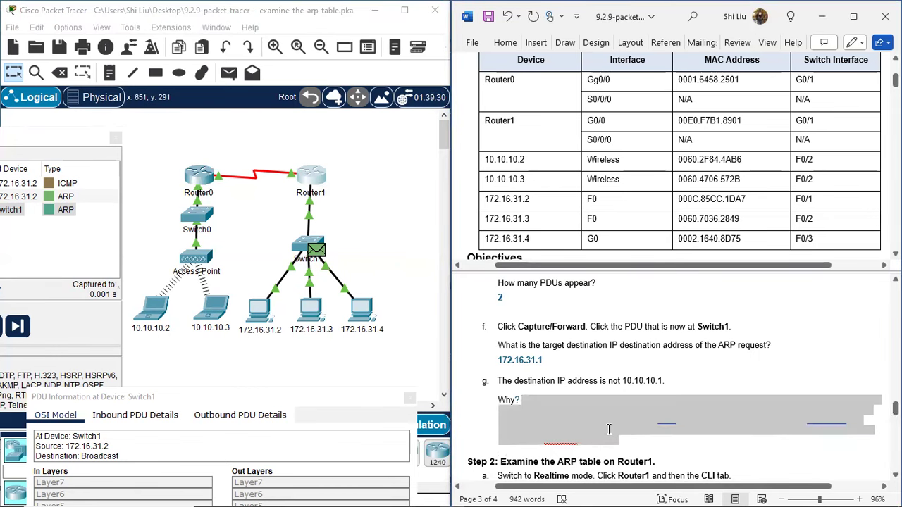
text(This is an ARP PDU.  When ARP PUD travels on a remote network, the receiving device is not on the same network, the local default gateway IP address will become the destination IP. The default gate IP address is stored in IPV4 configuration of the host. In the meantime the source device will use the ARP process to find the corresponding MAC address of the default gateway to complet the ping.)
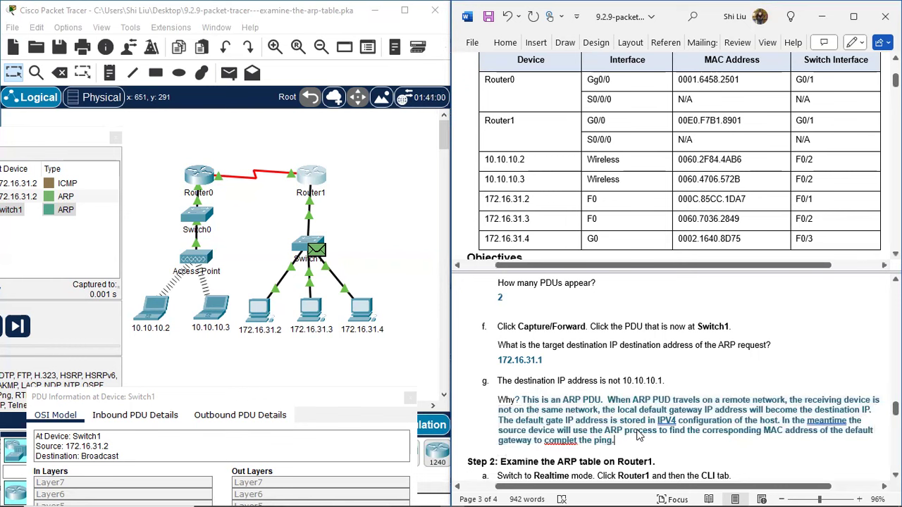
Examine the default gateway in the IP configuration of PC 172.16.31.2, moving its window off the topology, and close the window.
scroll(592, 367, down, 2)
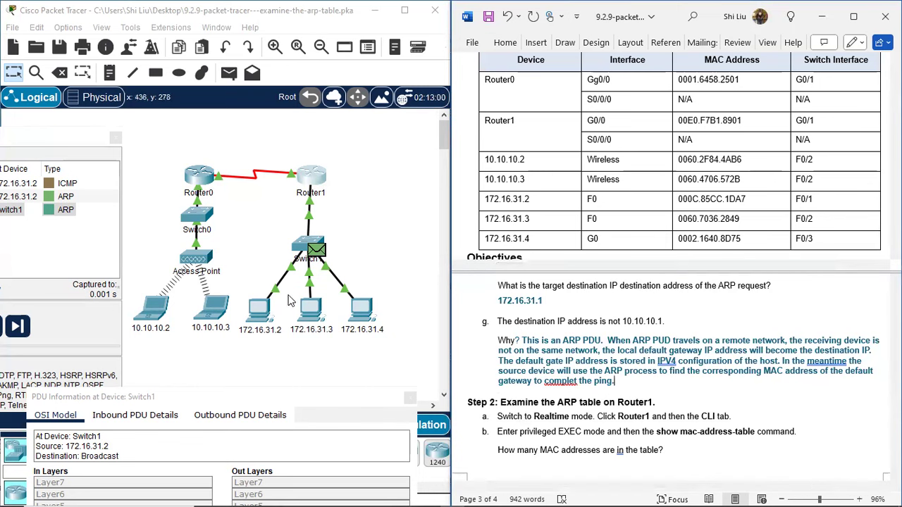
click(265, 310)
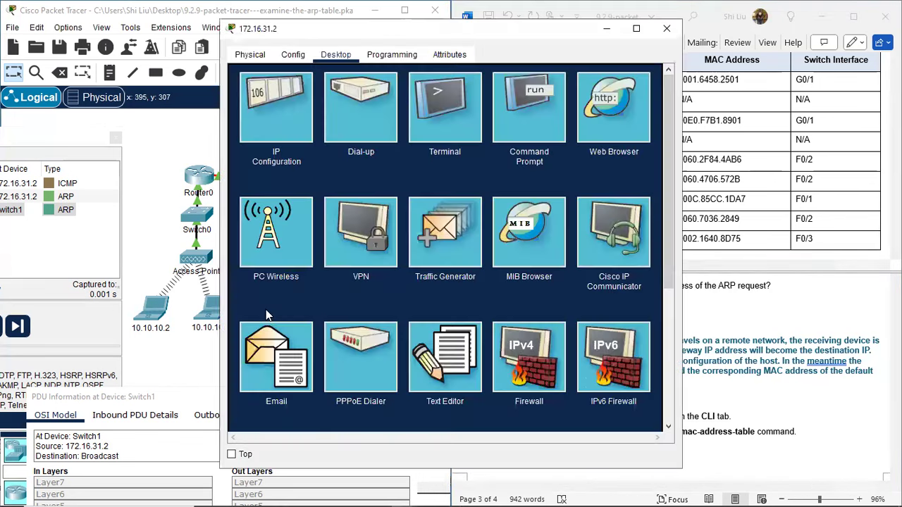
click(283, 124)
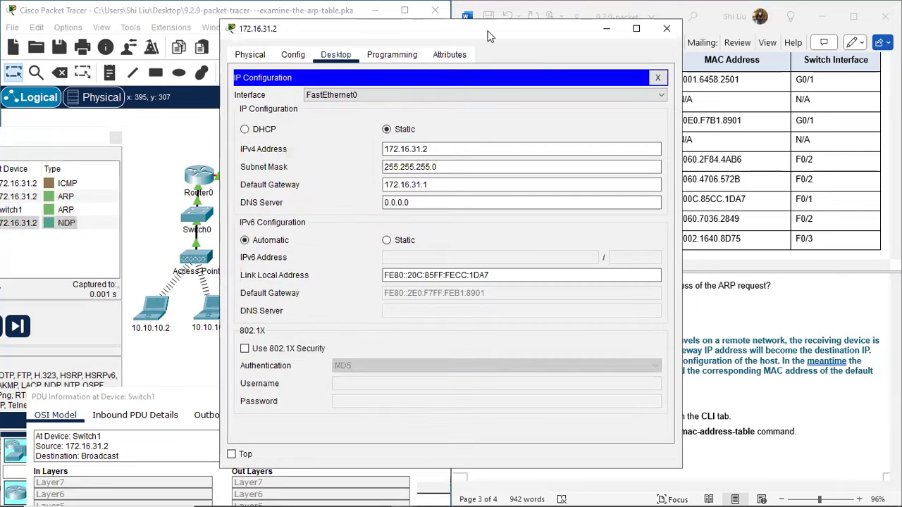
drag(491, 36, 729, 67)
drag(672, 217, 620, 217)
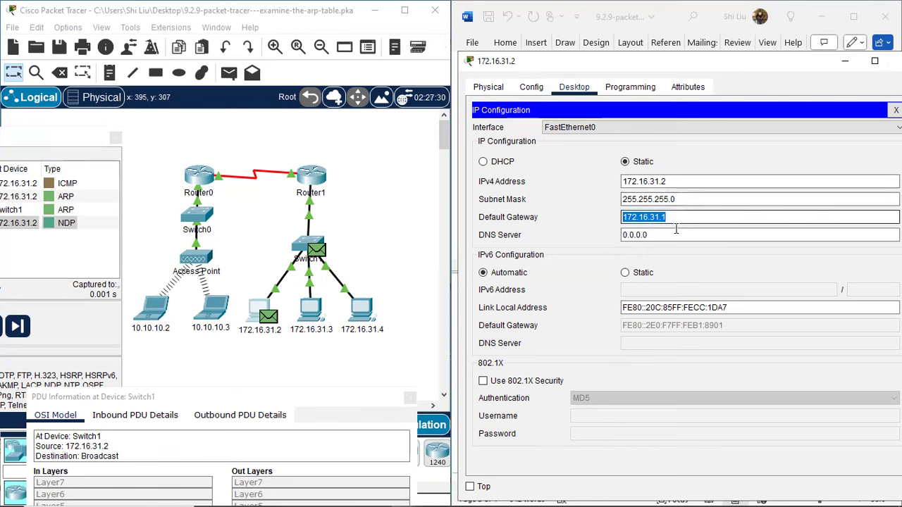
drag(767, 67, 633, 86)
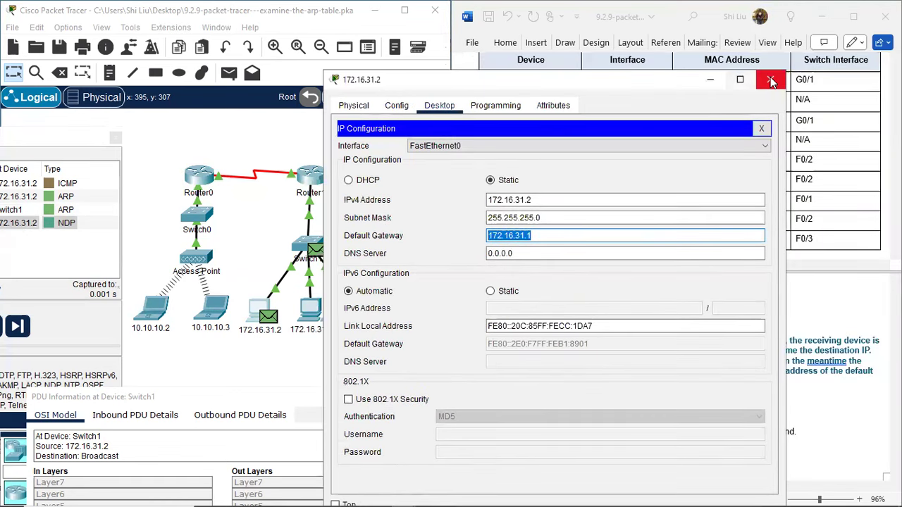
click(764, 84)
Switch Packet Tracer to Realtime mode and open Router1's CLI beside the worksheet, as Step 2 item a asks.
click(669, 386)
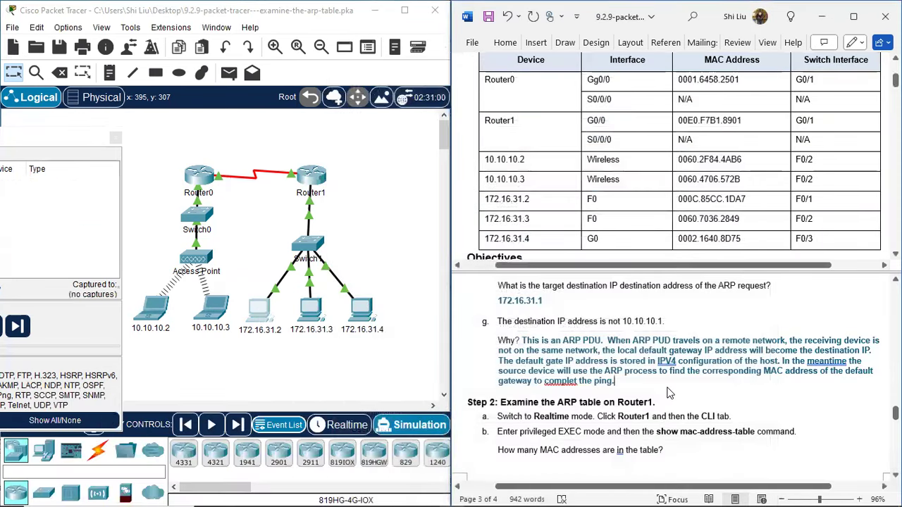
scroll(669, 380, down, 1)
scroll(669, 380, down, 1)
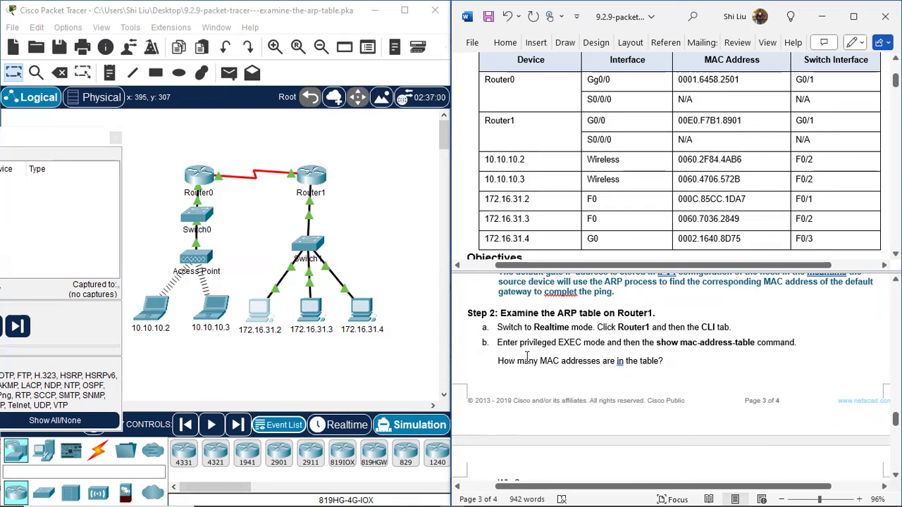
click(345, 424)
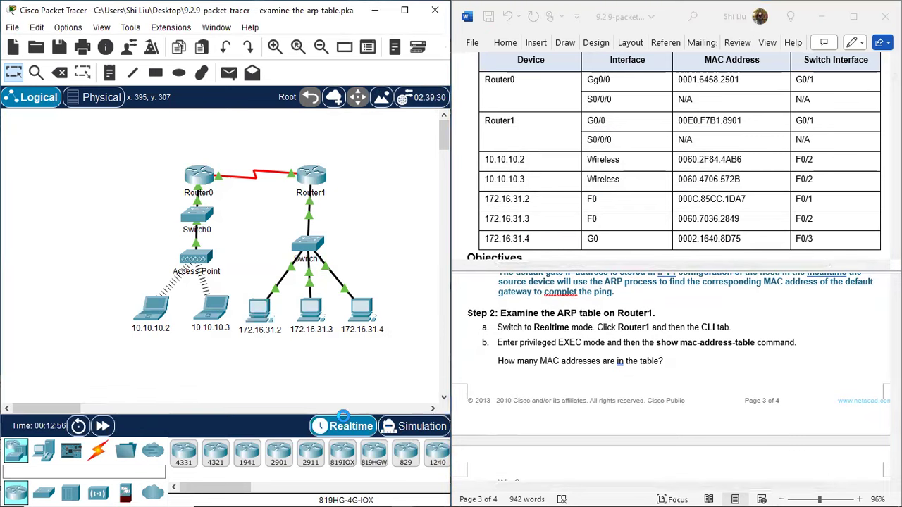
click(315, 180)
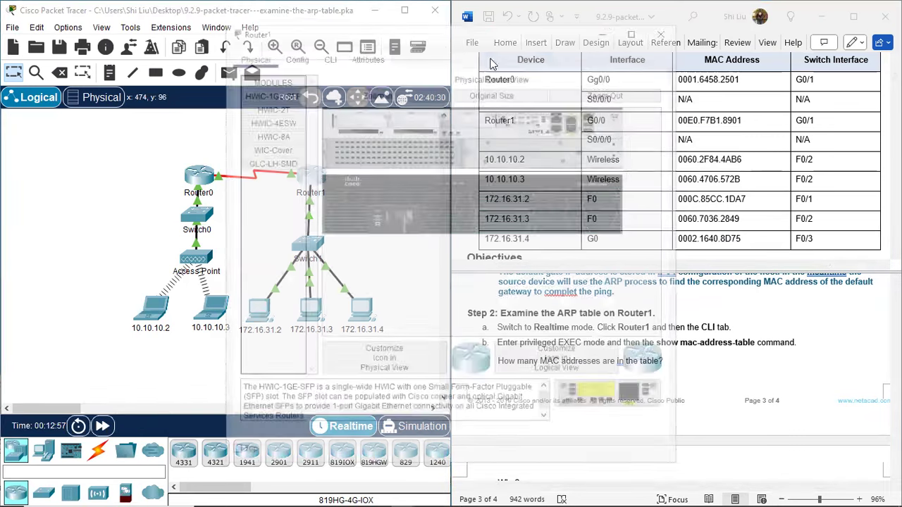
drag(438, 43, 246, 66)
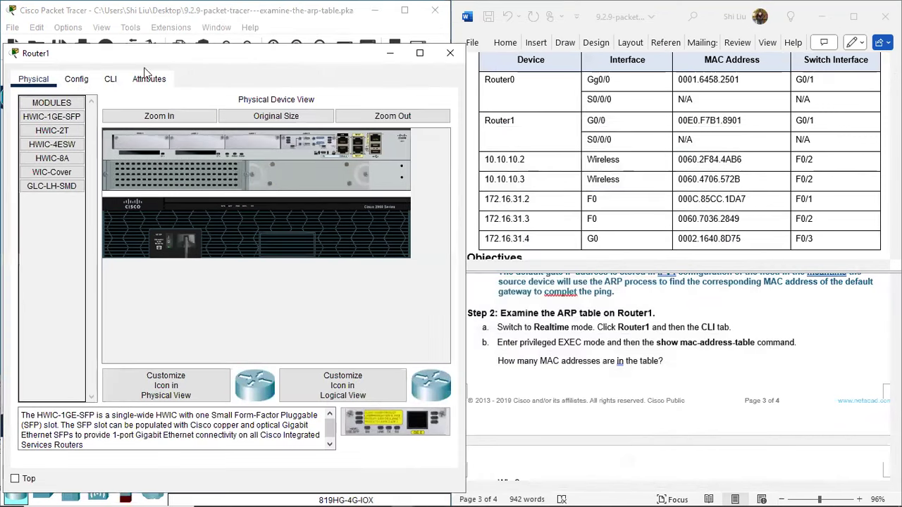
click(111, 79)
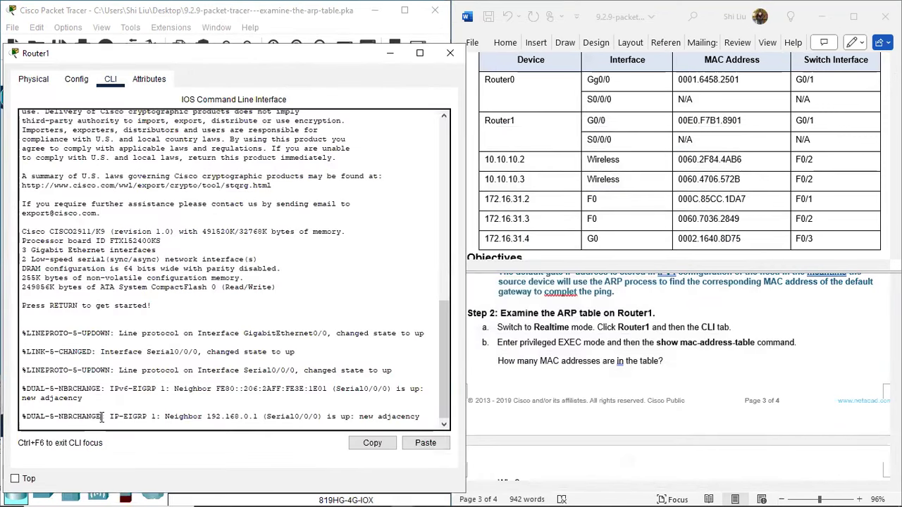
Enter privileged EXEC mode on Router1 with enable and run show mac-address-table.
key(Return)
text(en)
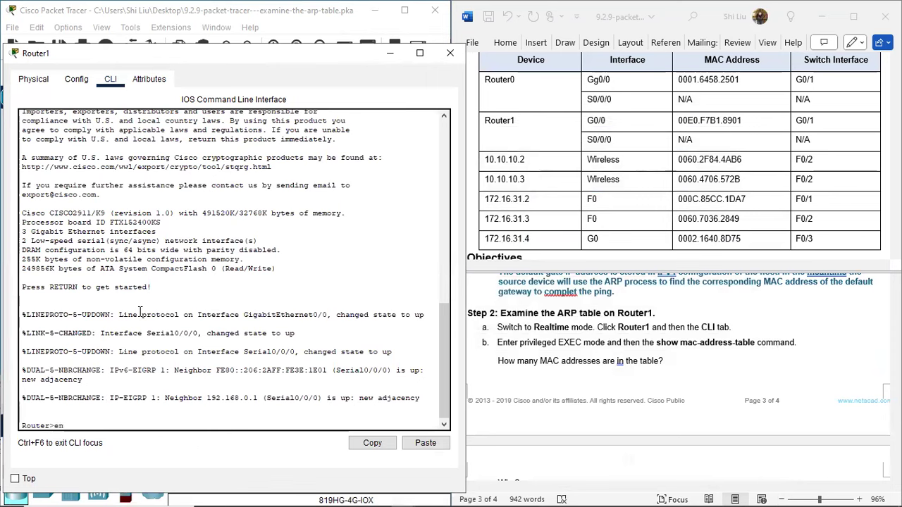
text(able)
key(Return)
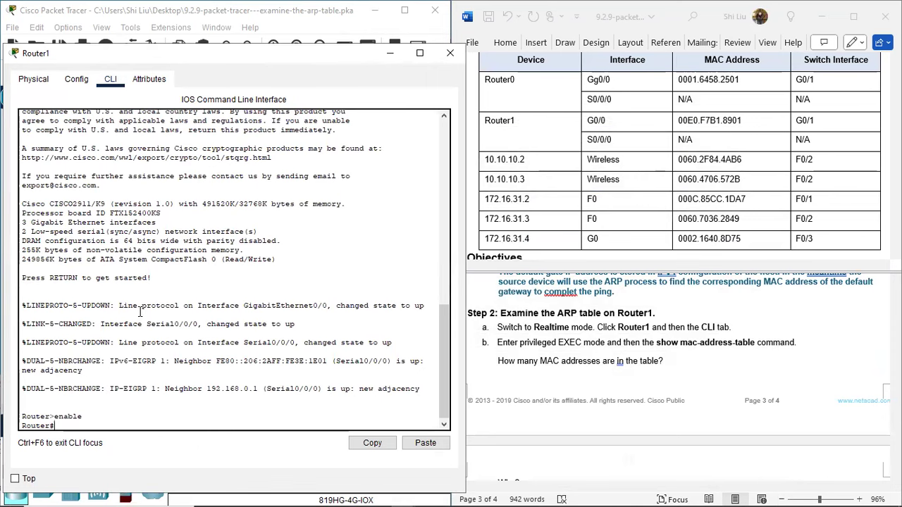
text(show mac-address-ta)
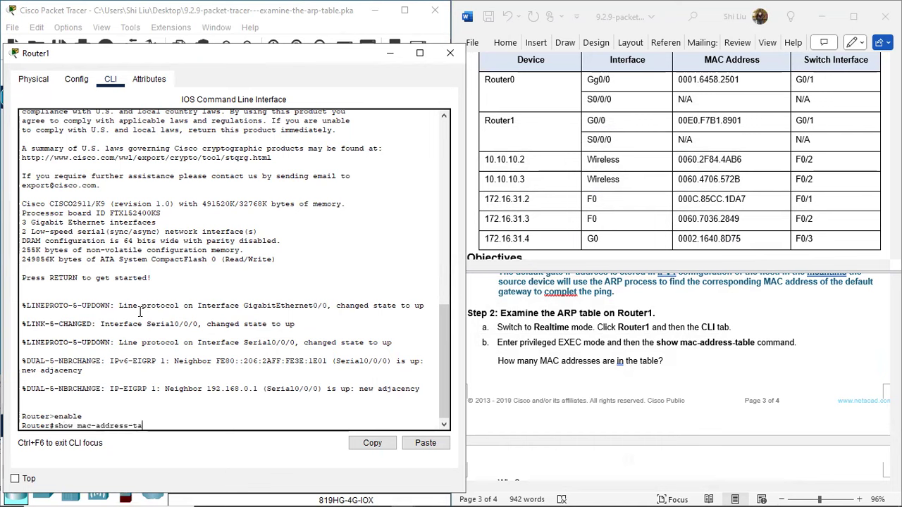
text(ble)
key(Return)
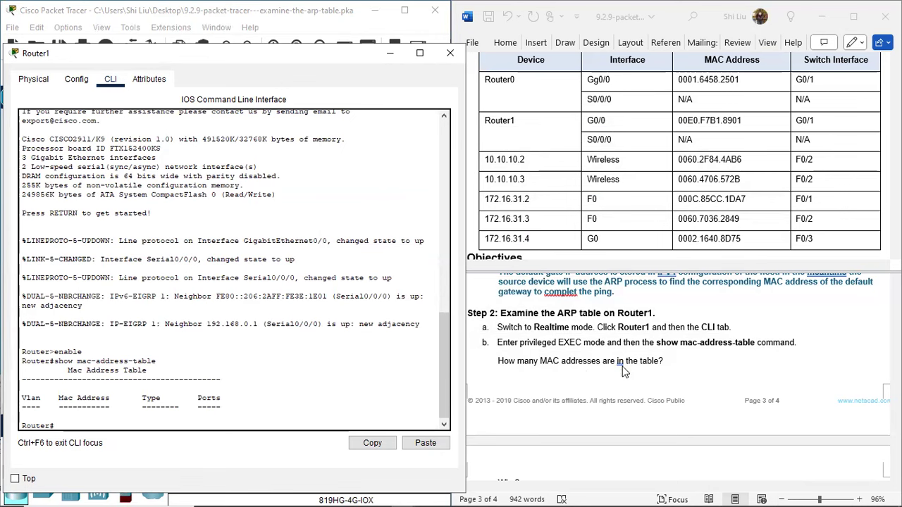
Reveal the answer 0 for the number of MAC addresses in Router1's table by setting its font color to blue.
scroll(154, 396, down, 1)
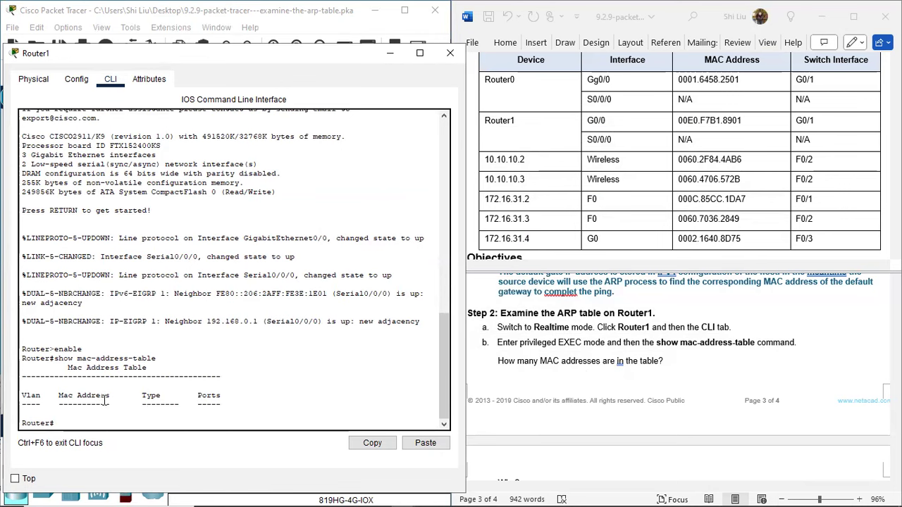
click(664, 363)
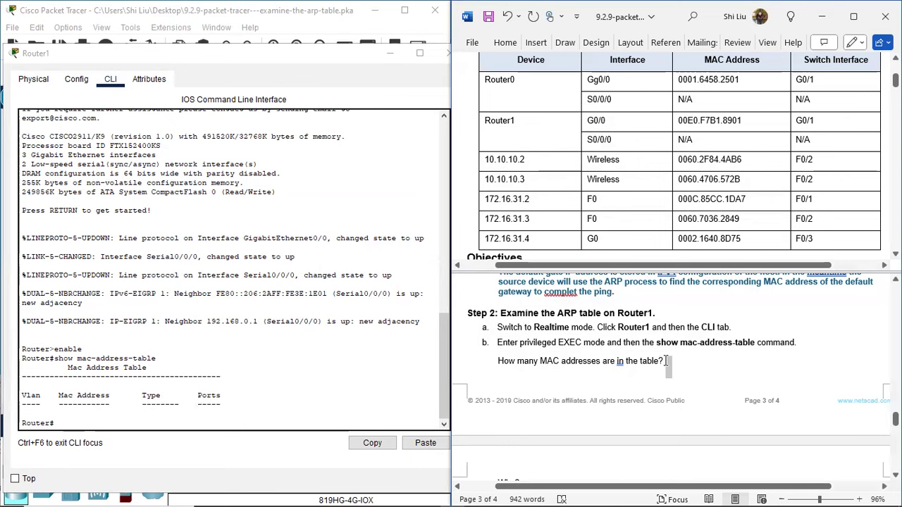
double_click(665, 361)
text(0)
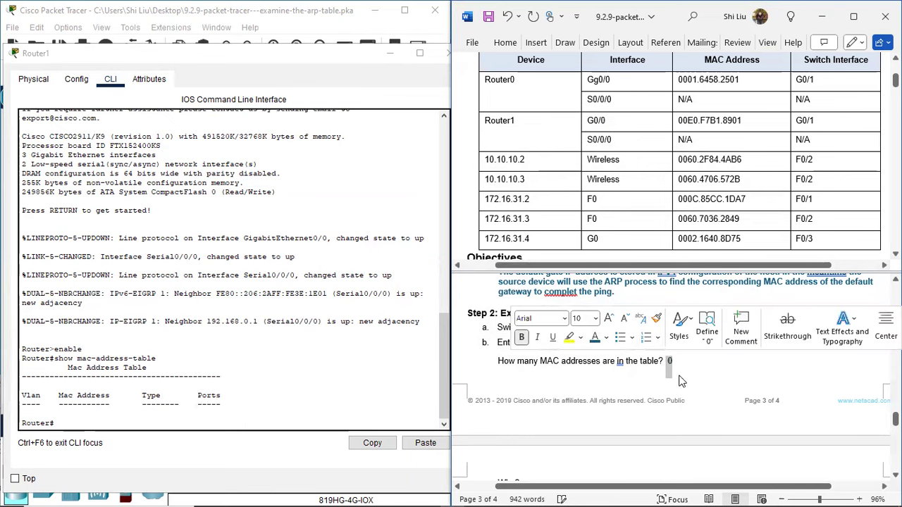
Move Router1's CLI window off the topology, mark Switch1 and Router1 to compare their roles, and bring the CLI window back.
scroll(649, 403, down, 1)
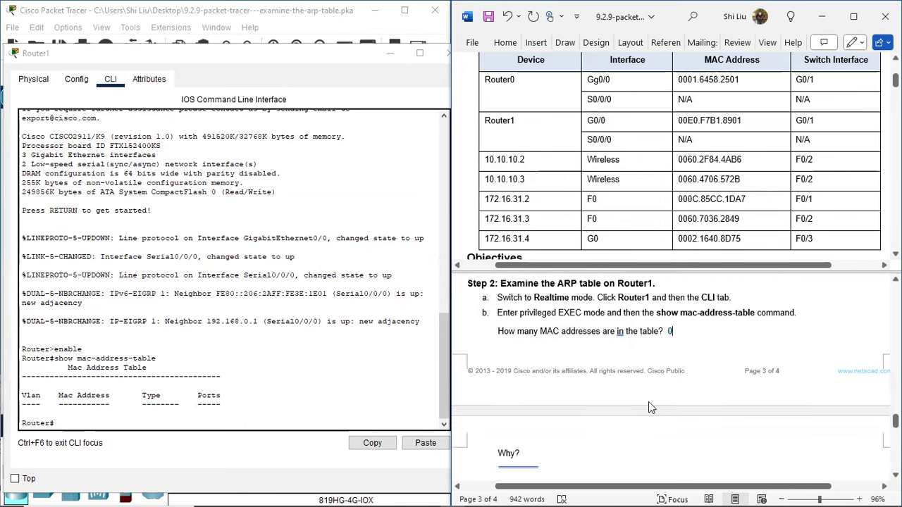
click(324, 62)
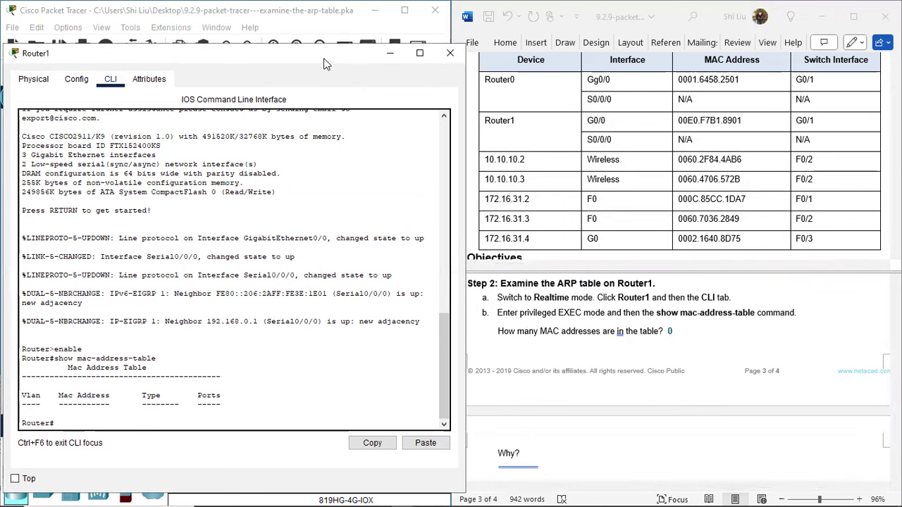
drag(324, 62, 287, 393)
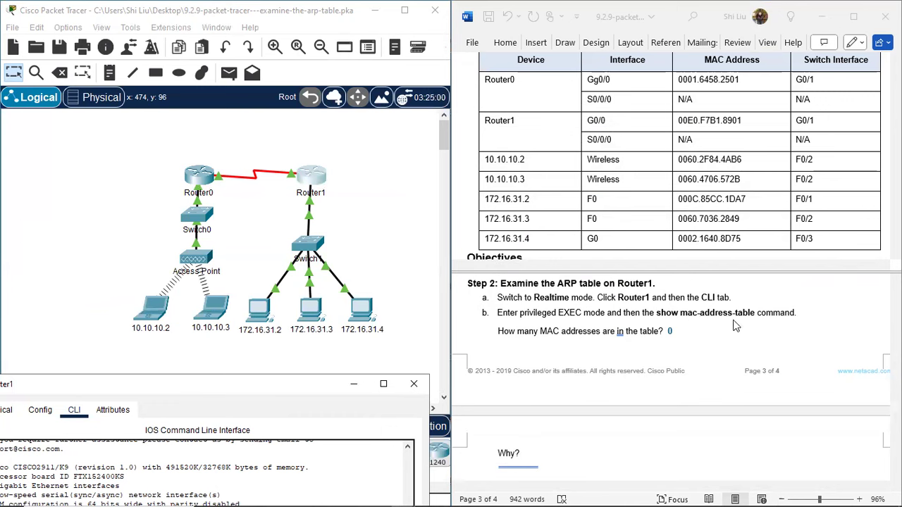
drag(266, 225, 345, 275)
drag(263, 230, 362, 275)
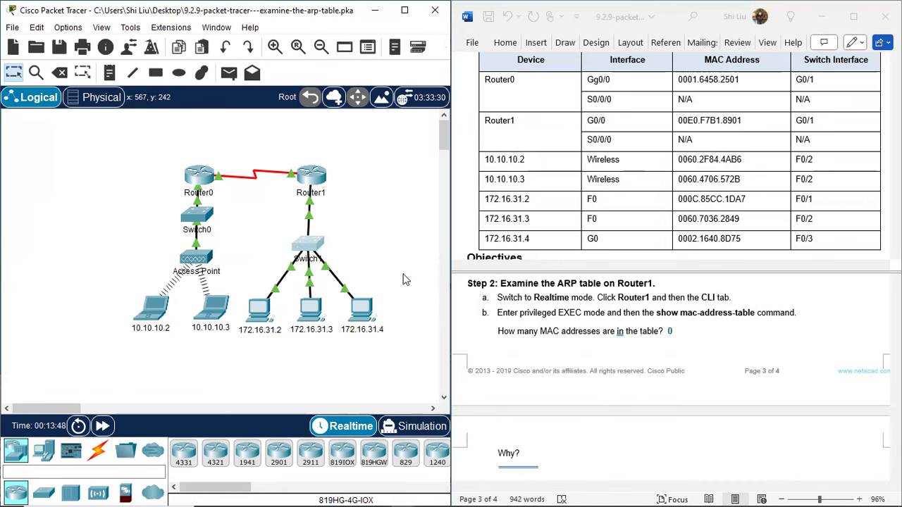
click(285, 156)
drag(277, 149, 356, 213)
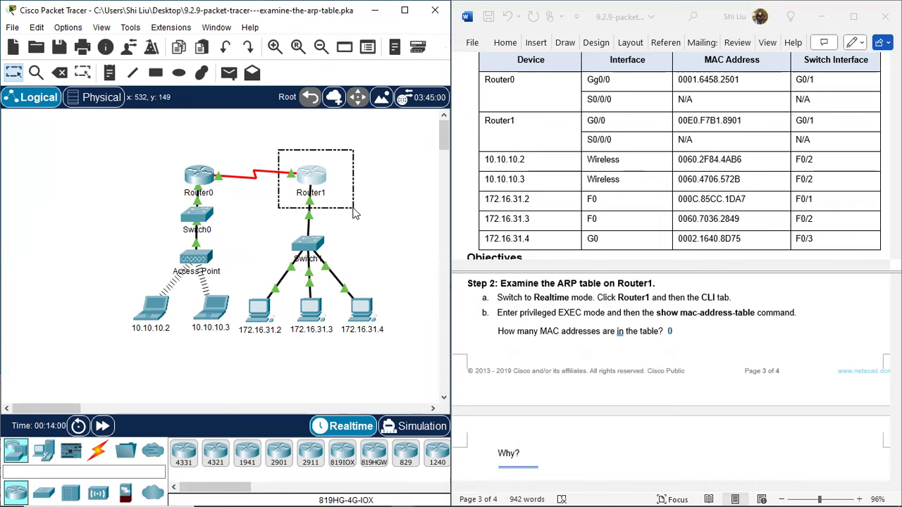
drag(356, 214, 350, 209)
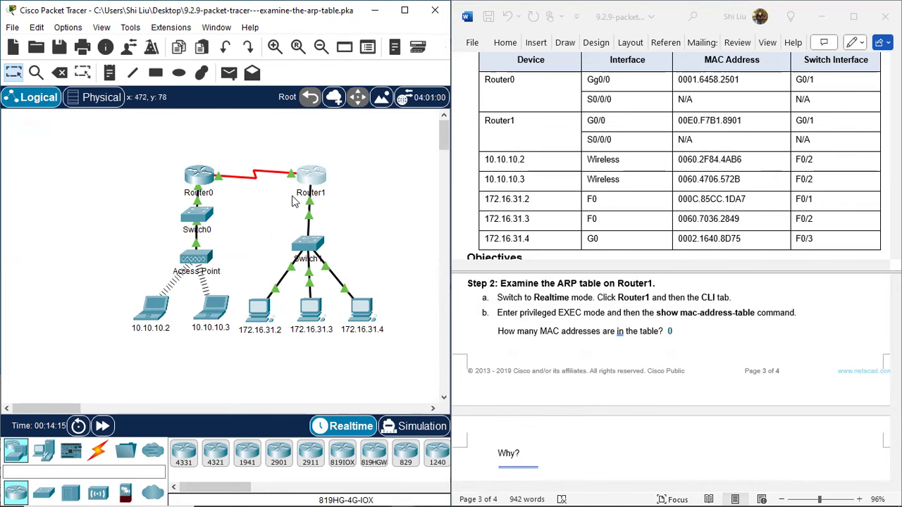
click(314, 178)
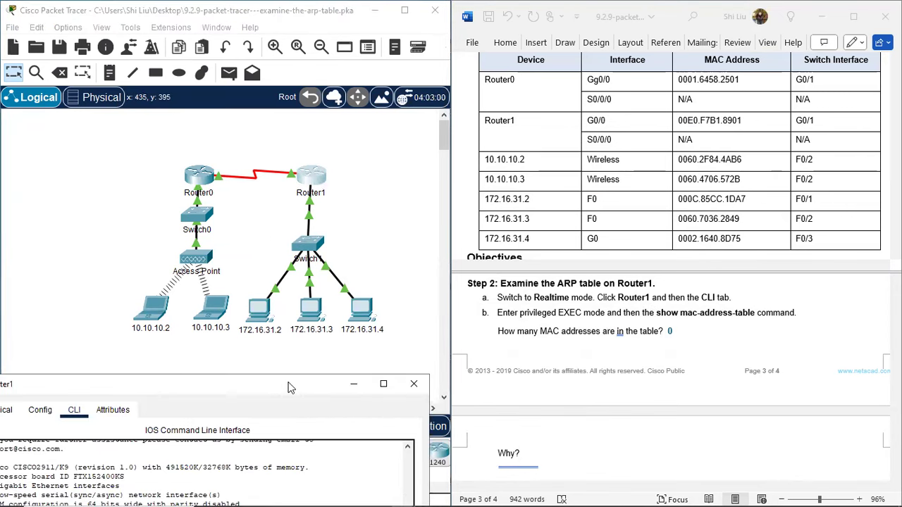
drag(294, 377, 338, 46)
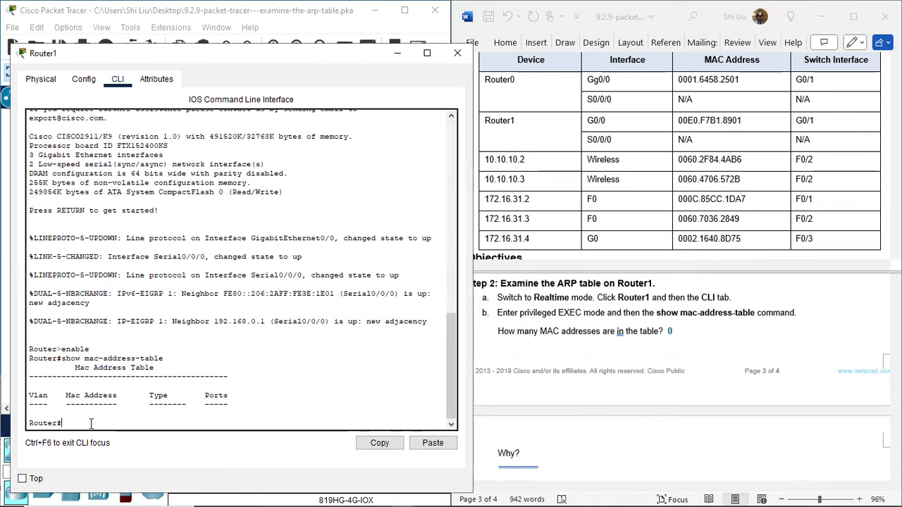
Reveal item b's Why answer about show mac-address-table differing between router and switch by setting its font color to blue.
scroll(629, 336, down, 3)
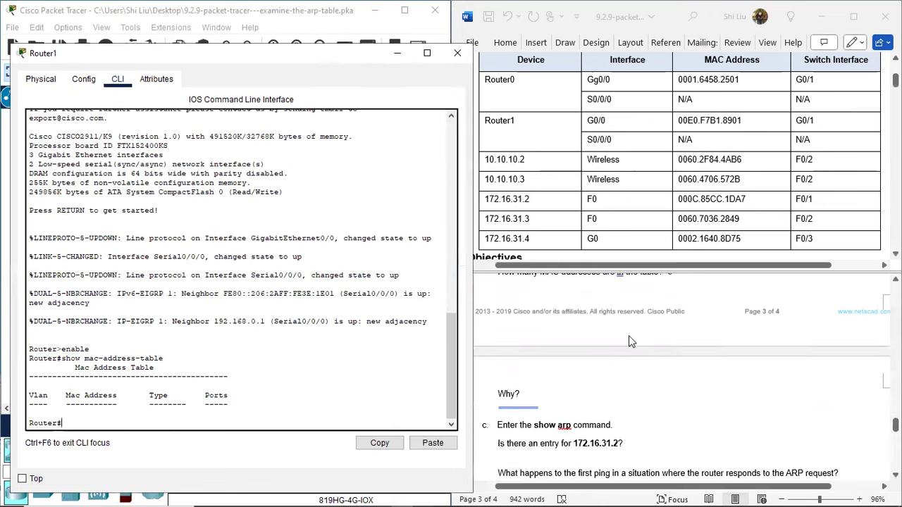
click(522, 331)
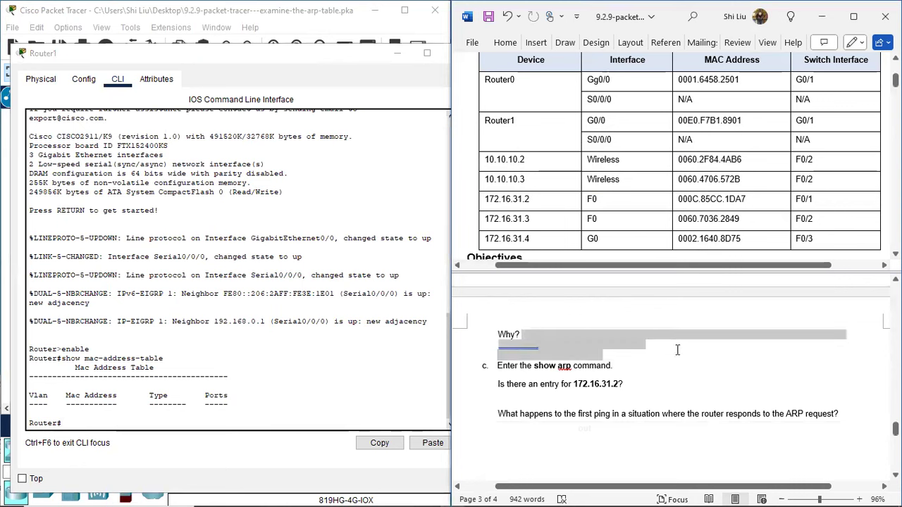
drag(677, 350, 676, 349)
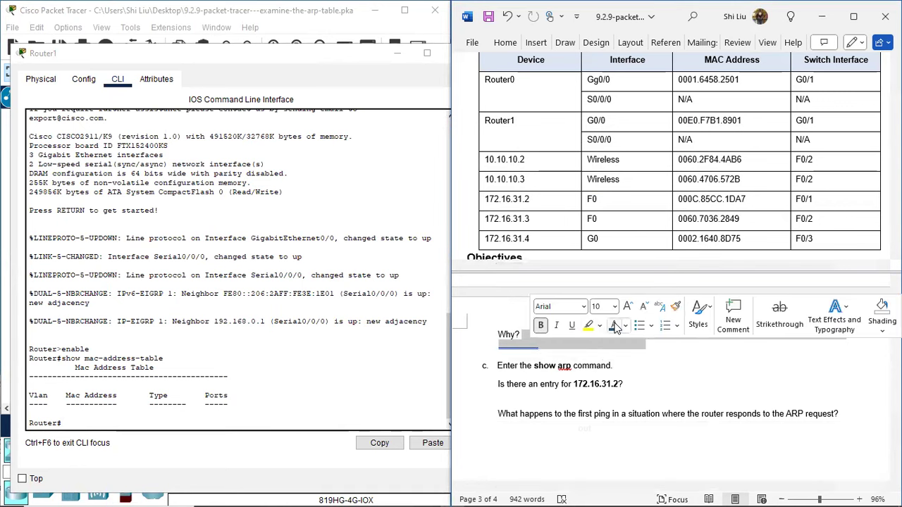
click(638, 387)
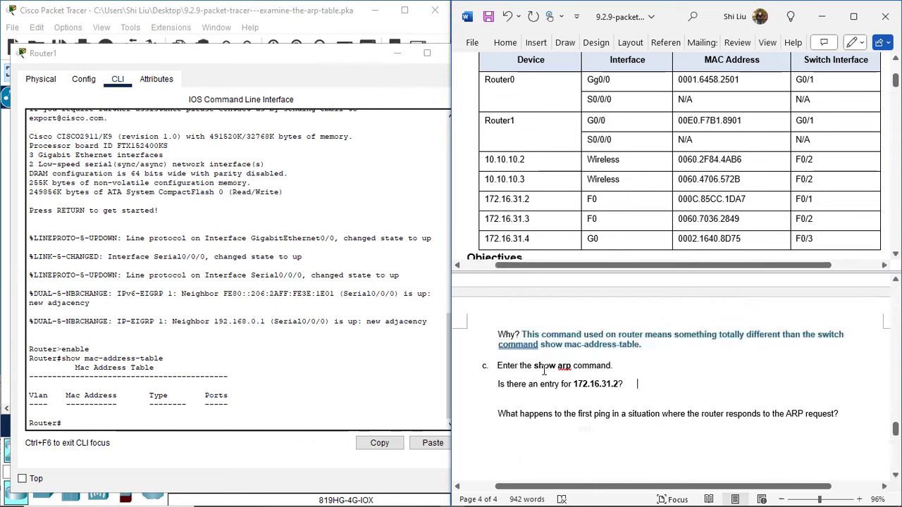
Run show arp on Router1 and mark the 172.16.31.2 entry in its ARP table.
click(174, 425)
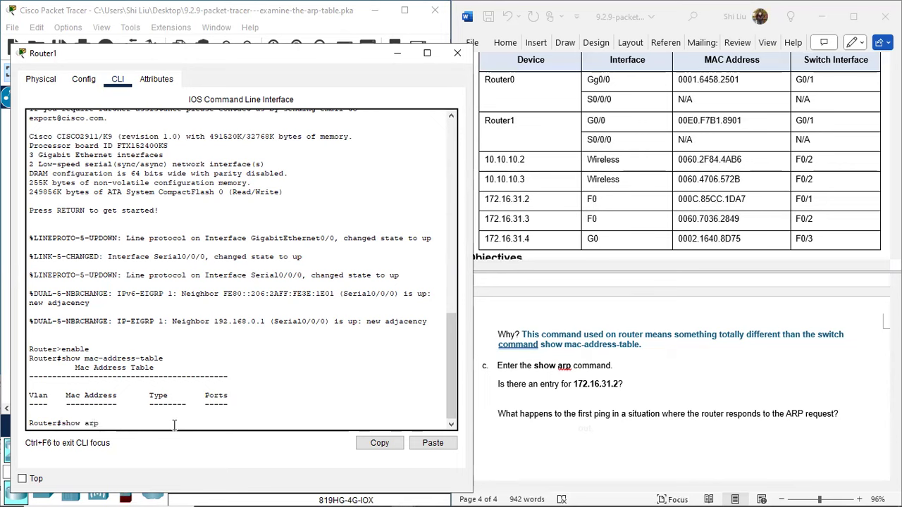
text(show arp)
key(Return)
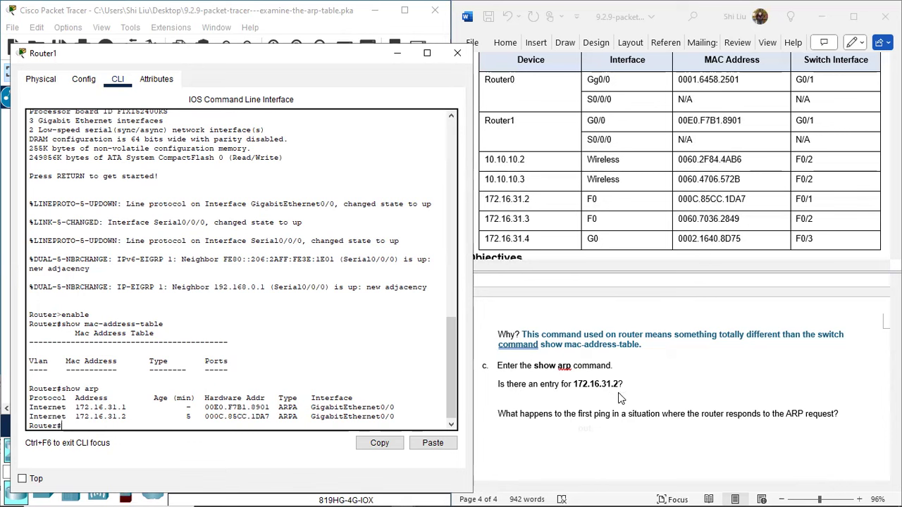
drag(126, 418, 103, 417)
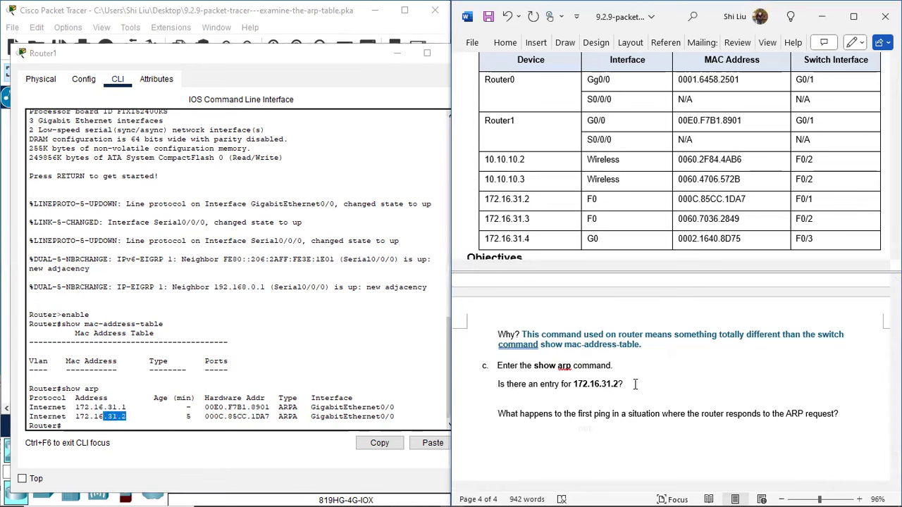
Reveal item c's answer Yes for the 172.16.31.2 entry question by setting its font color to blue.
click(634, 386)
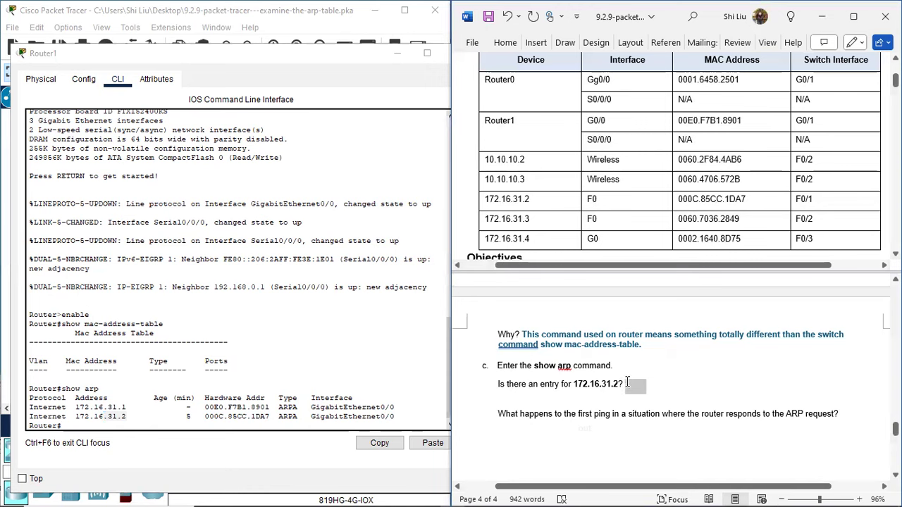
double_click(633, 384)
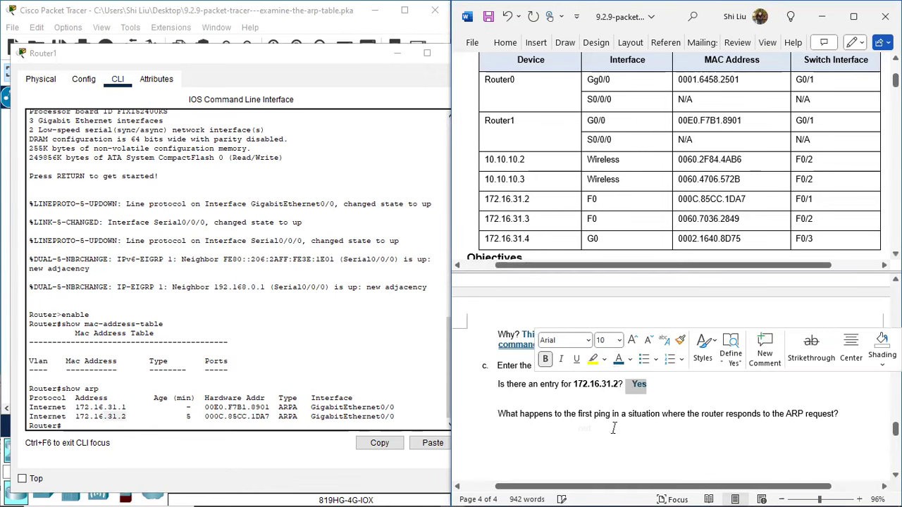
Reveal the answer "The first ping times out." under item c's last question by setting its font color to blue.
scroll(599, 419, down, 5)
scroll(588, 414, up, 4)
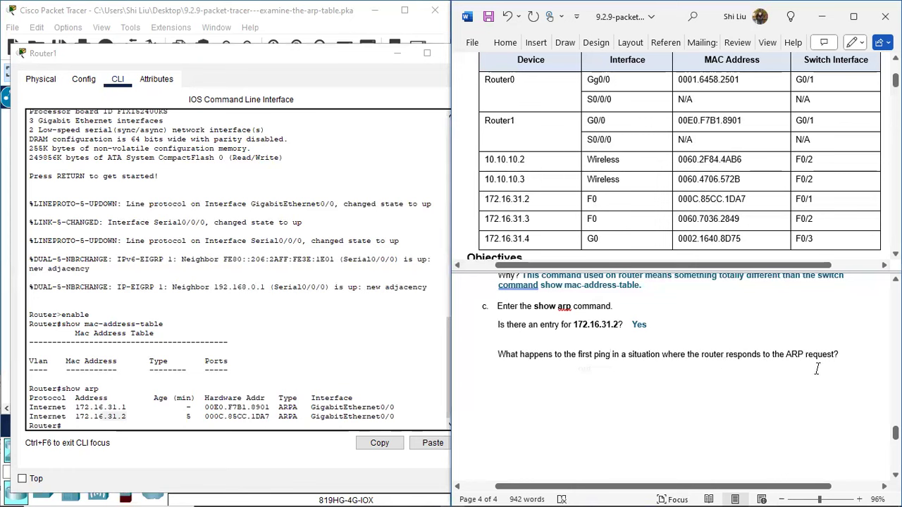
drag(497, 367, 608, 372)
click(579, 347)
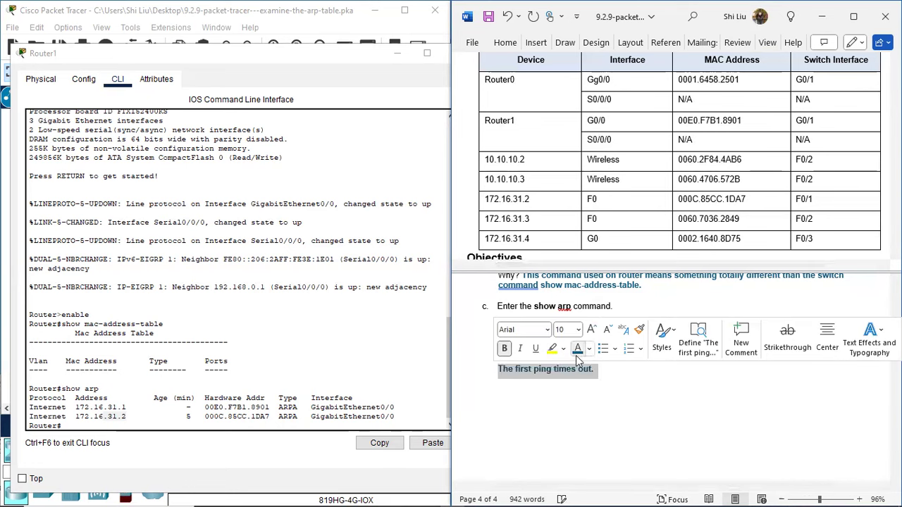
click(593, 379)
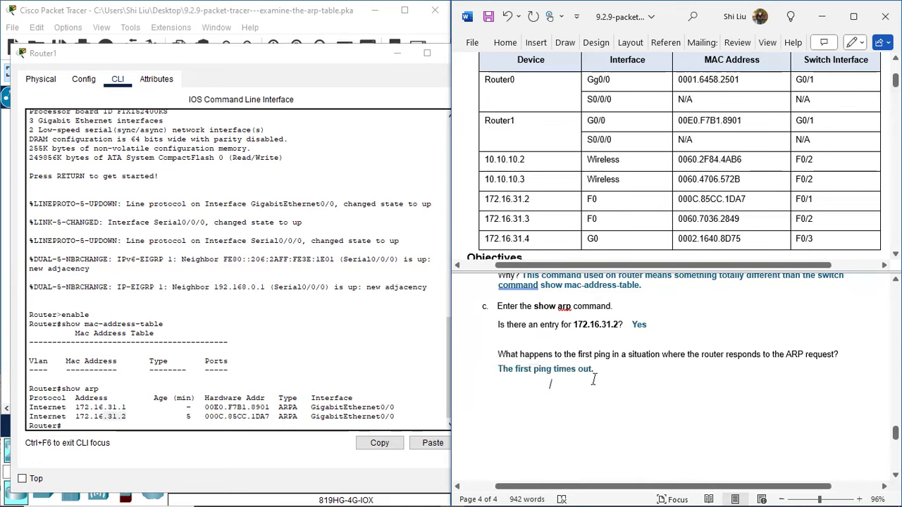
Close Router1's window and ping 10.10.10.2 from the Command Prompt of PC 172.16.31.2.
click(308, 62)
click(458, 53)
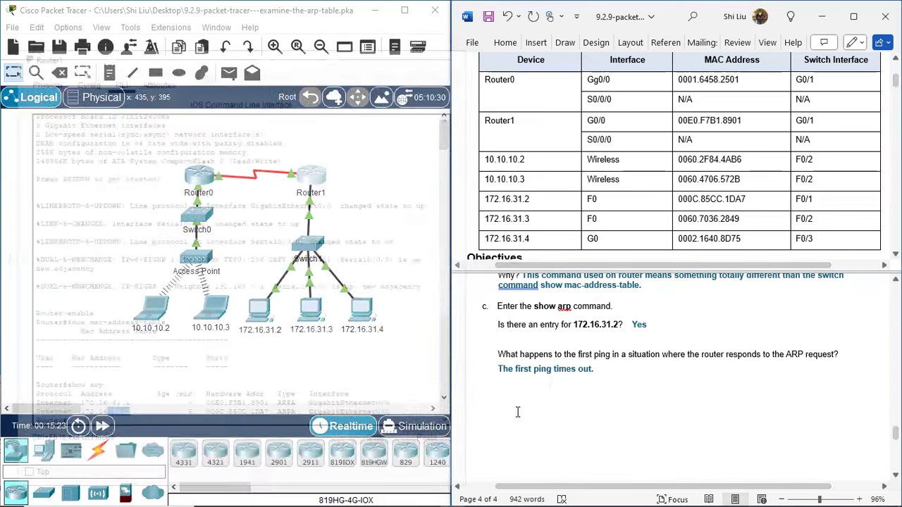
click(551, 370)
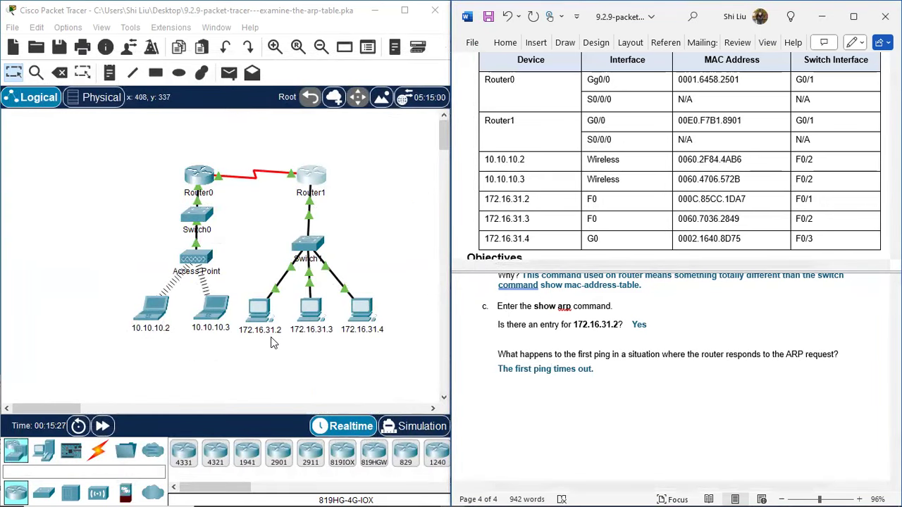
click(258, 310)
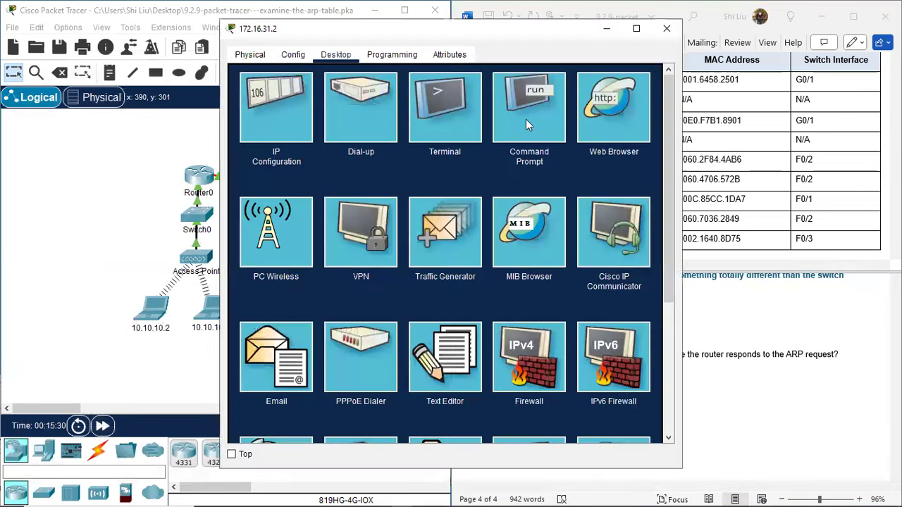
click(525, 119)
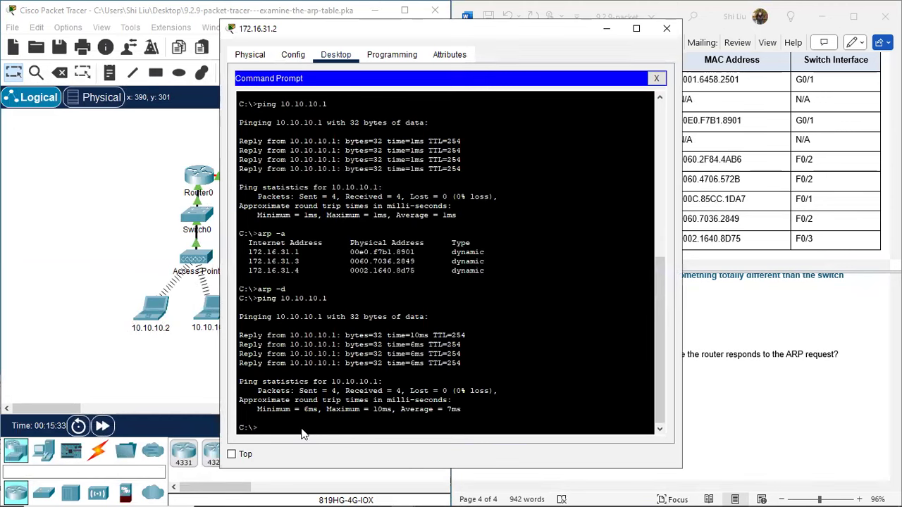
key(Up)
text(2)
key(Return)
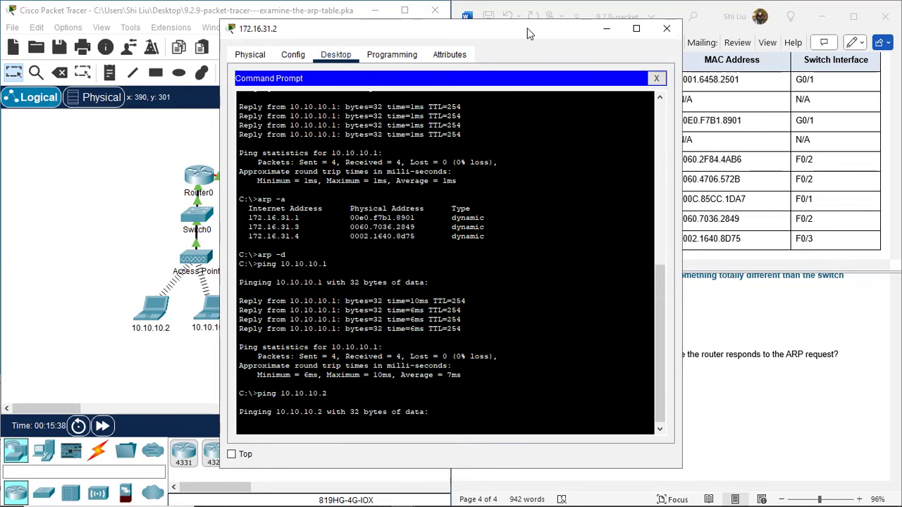
Mark the first result line of the 10.10.10.2 ping, compare it with the worksheet answer and topology, and close the PC's window.
drag(530, 33, 327, 34)
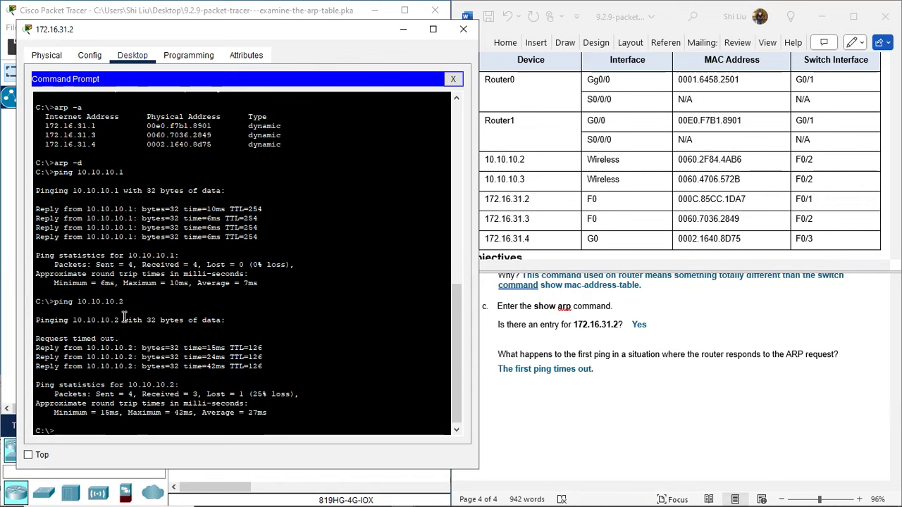
drag(120, 338, 43, 337)
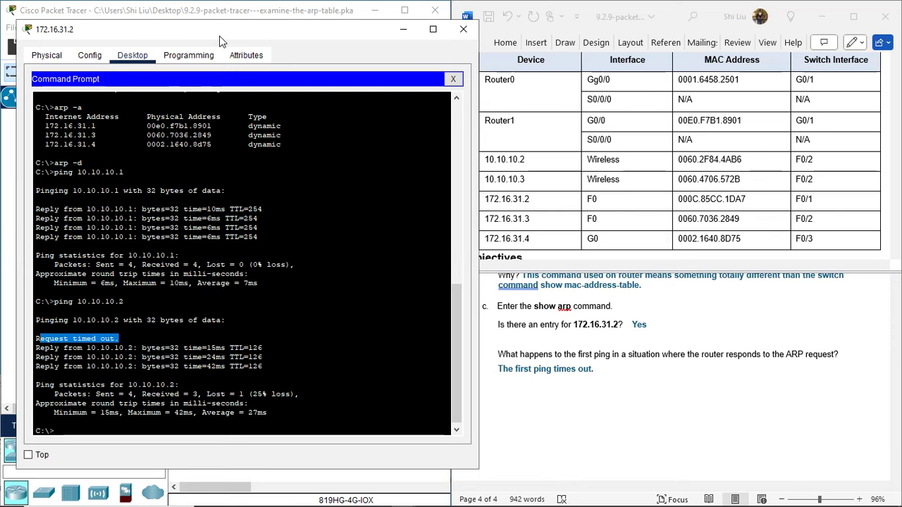
drag(219, 40, 619, 117)
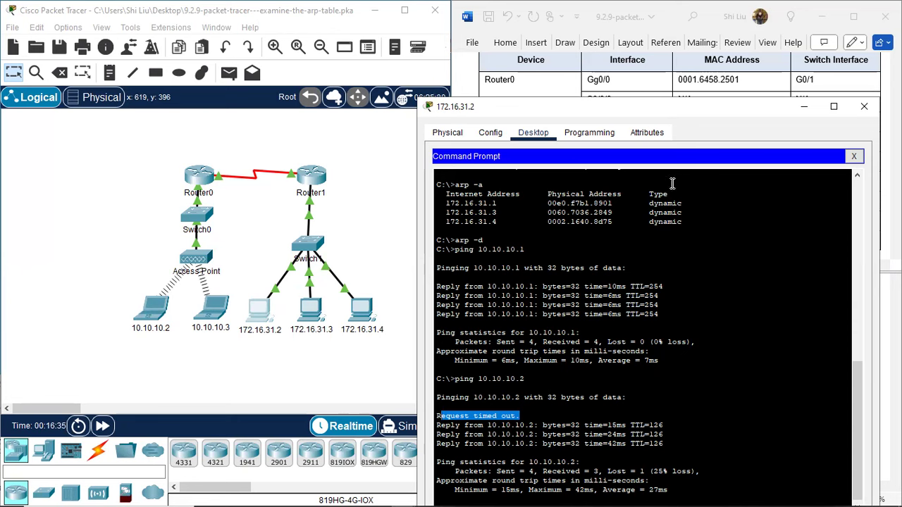
drag(687, 107, 500, 135)
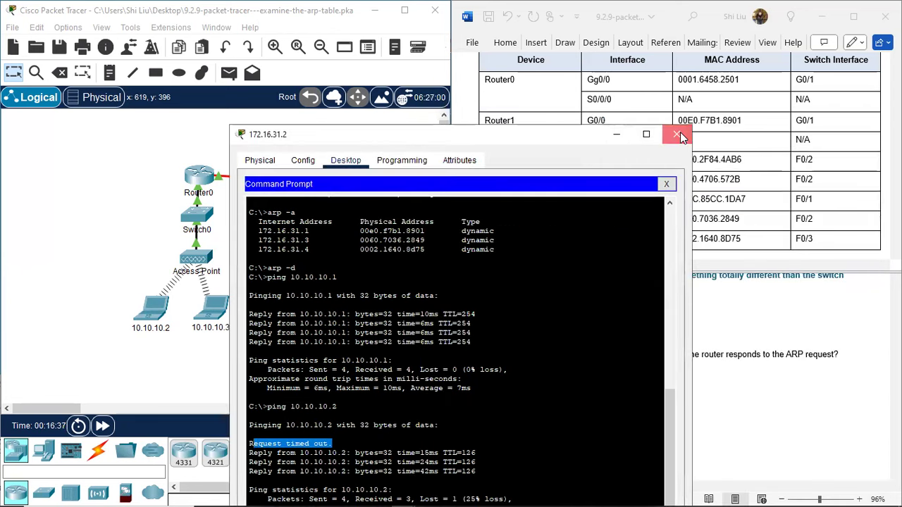
click(679, 135)
Remove the worksheet's window split, return to the title at the start of the document, and clear the table selection.
click(691, 379)
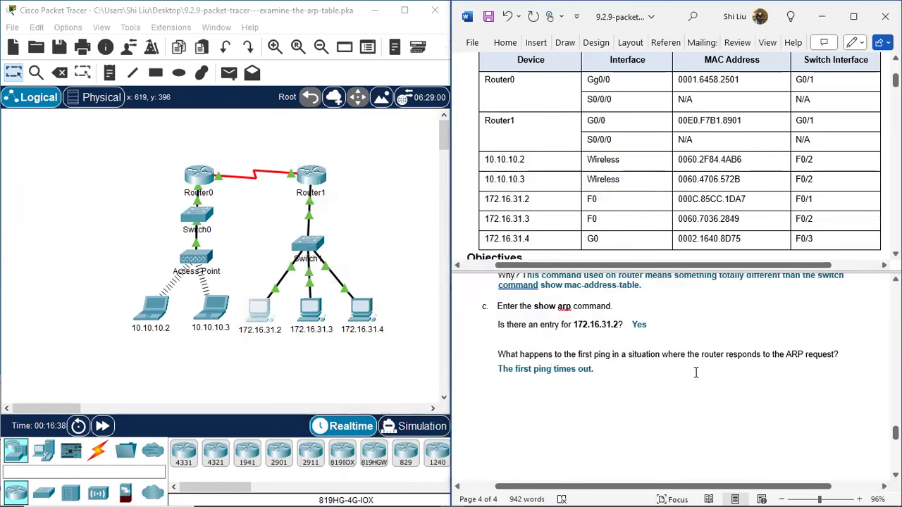
scroll(692, 376, up, 3)
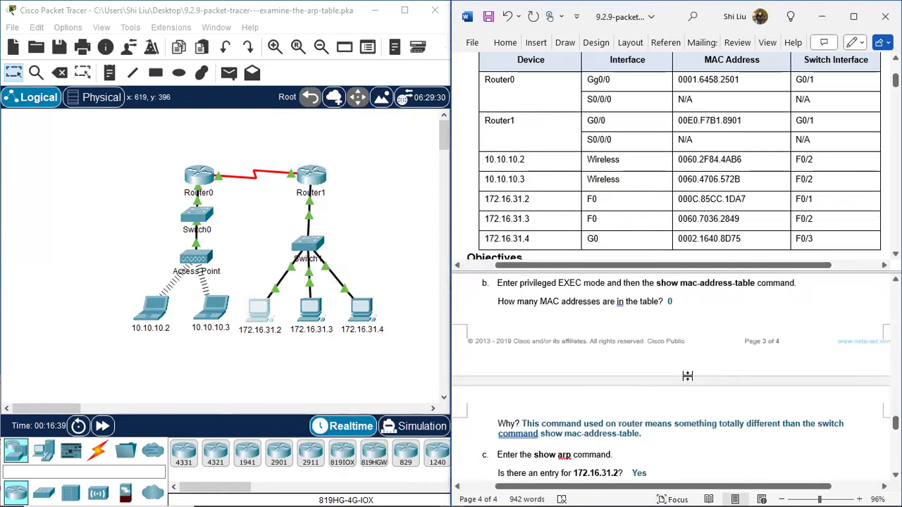
click(766, 43)
click(737, 102)
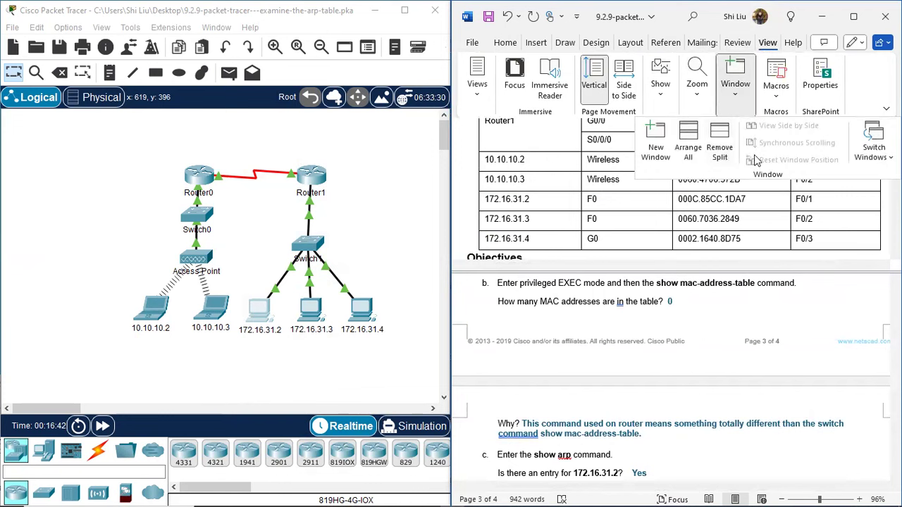
click(720, 149)
click(786, 43)
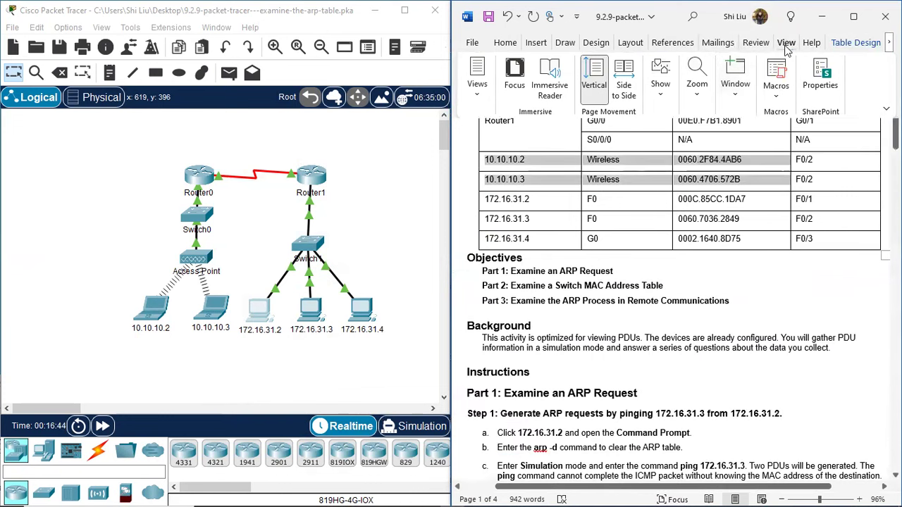
scroll(736, 233, up, 5)
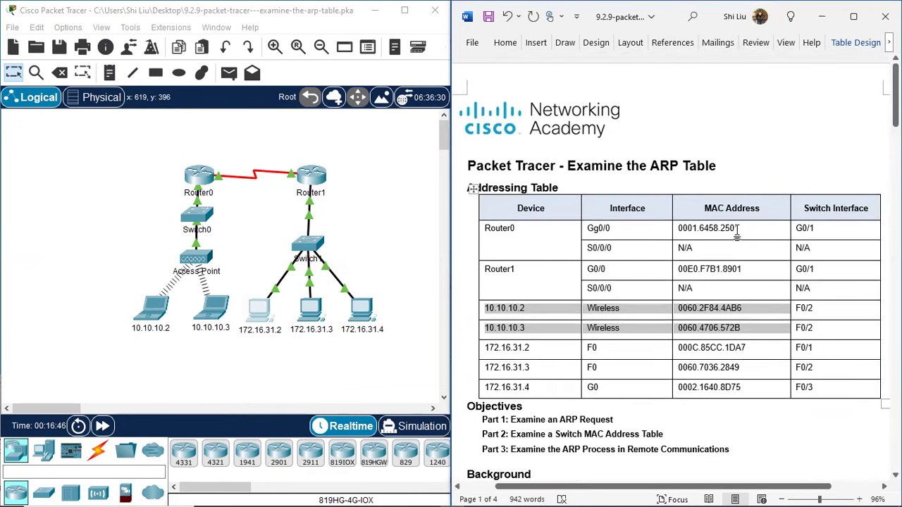
click(743, 167)
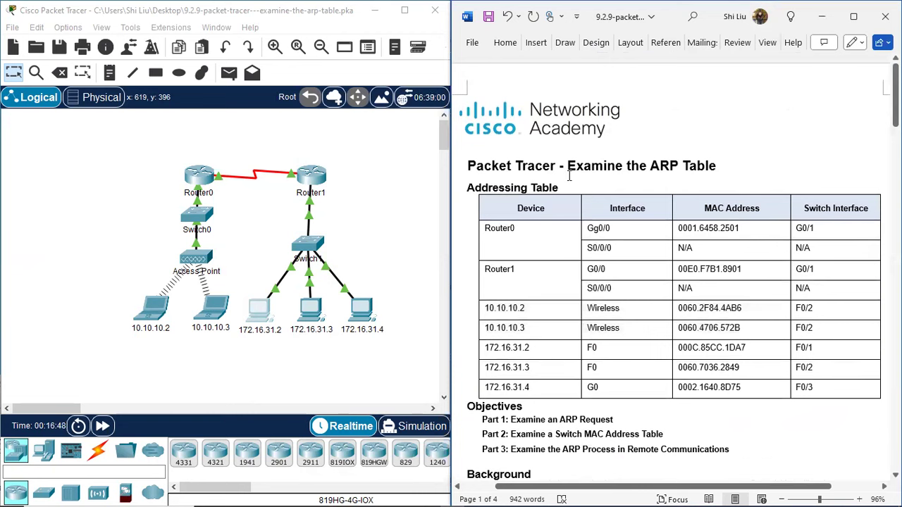